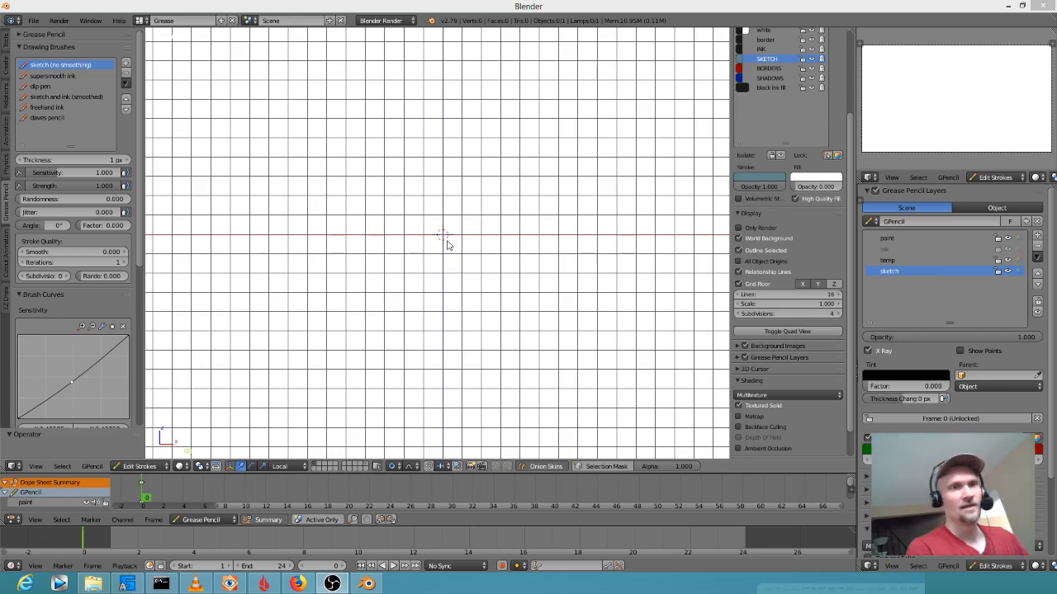
Add a plane mesh at the 3D cursor and switch from Edit Strokes to Object Mode
key(shift+a)
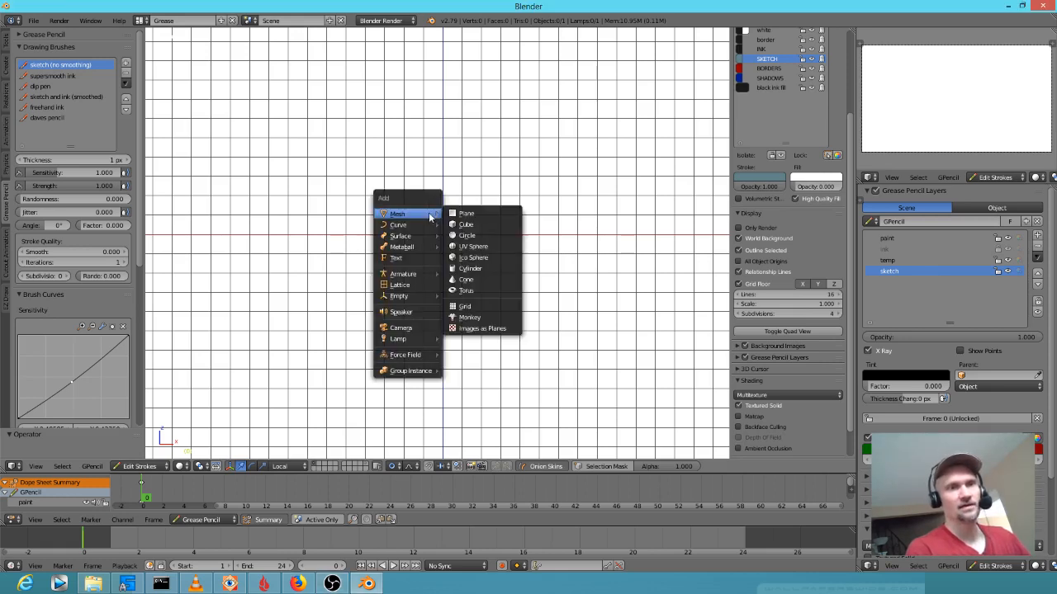
click(475, 216)
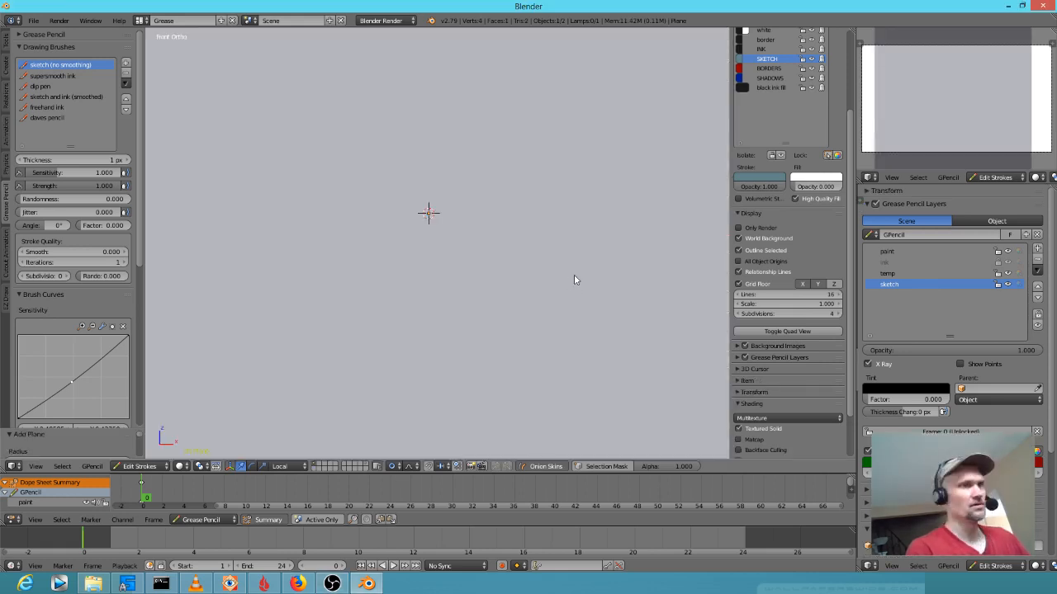
key(Tab)
scroll(574, 274, down, 5)
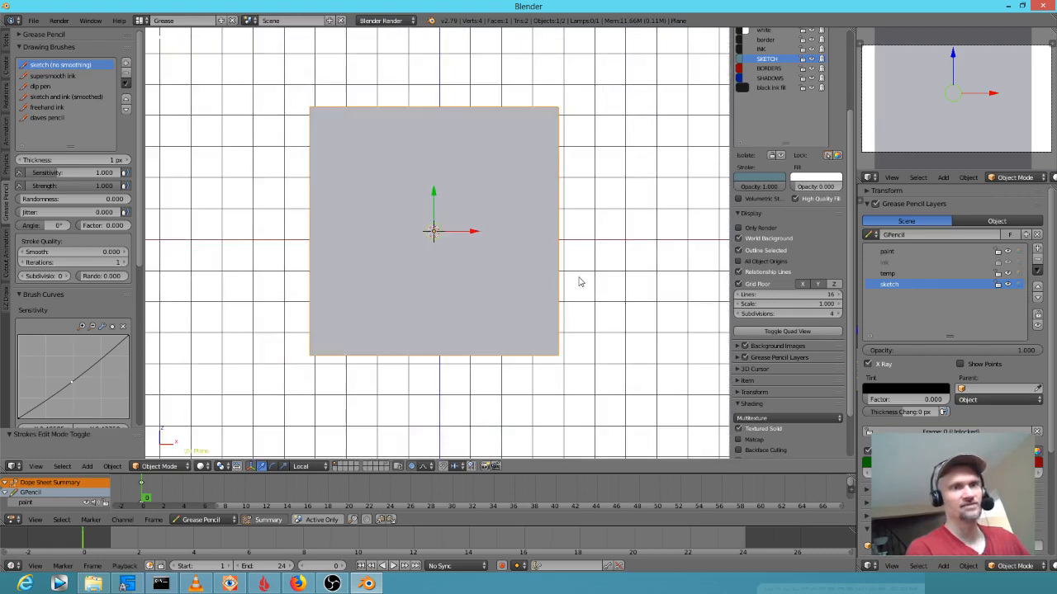
scroll(576, 276, up, 2)
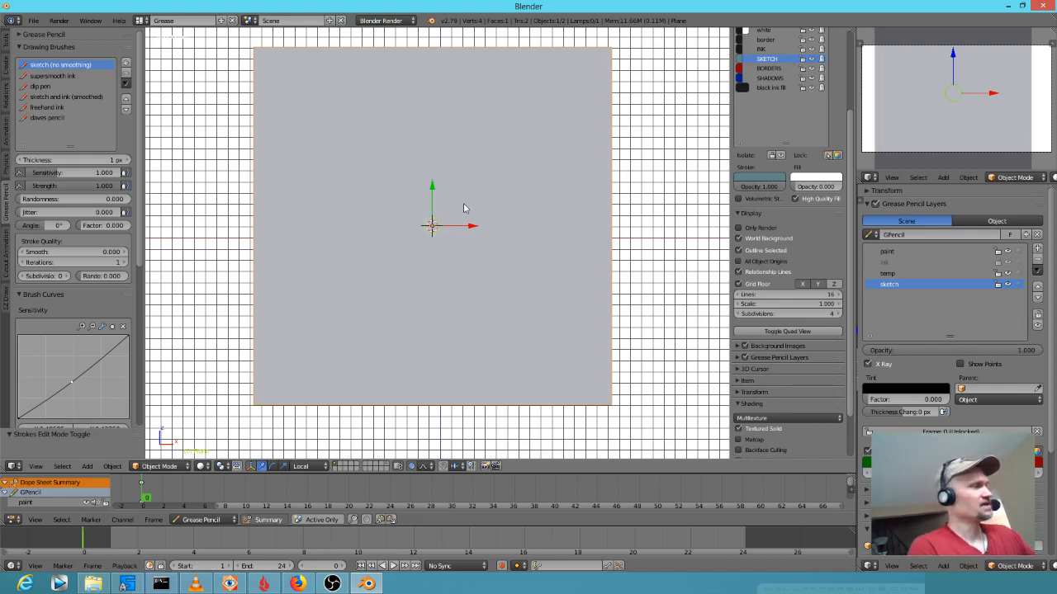
Stretch the plane along the global X axis by a factor of about 1.54
key(s)
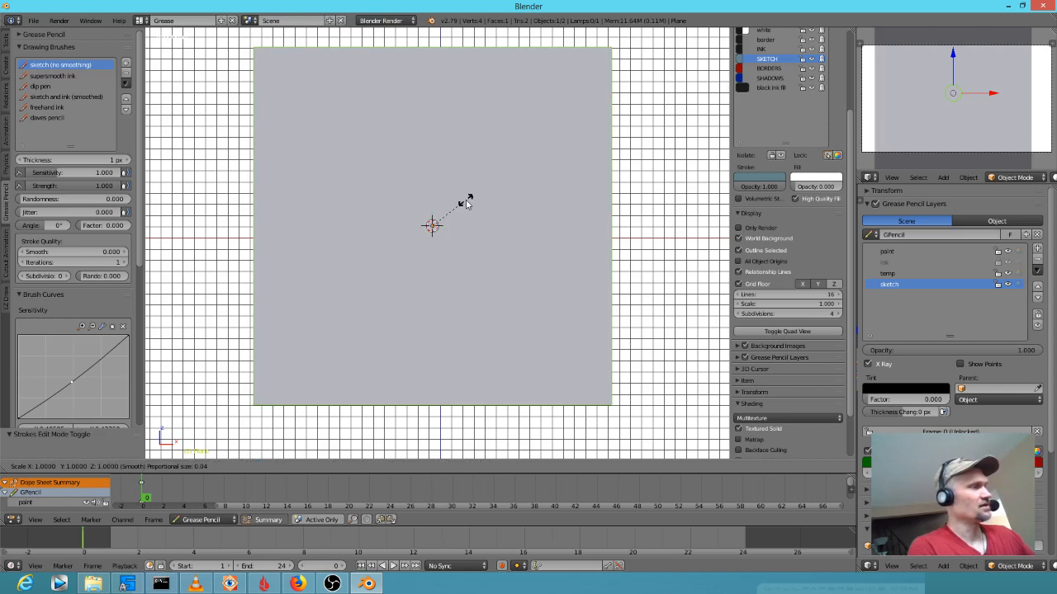
key(x)
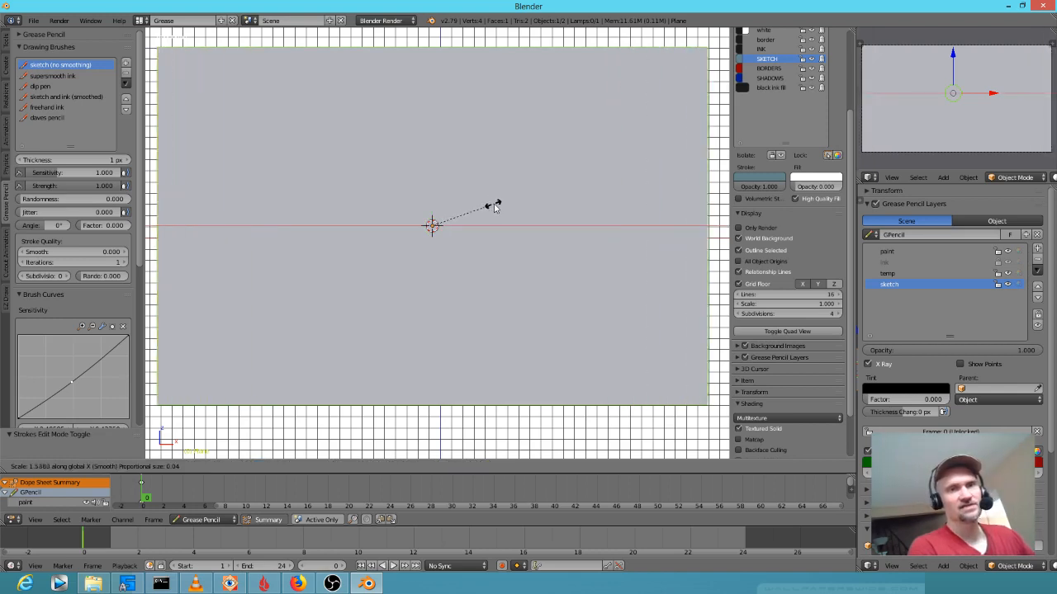
click(500, 206)
scroll(500, 205, down, 3)
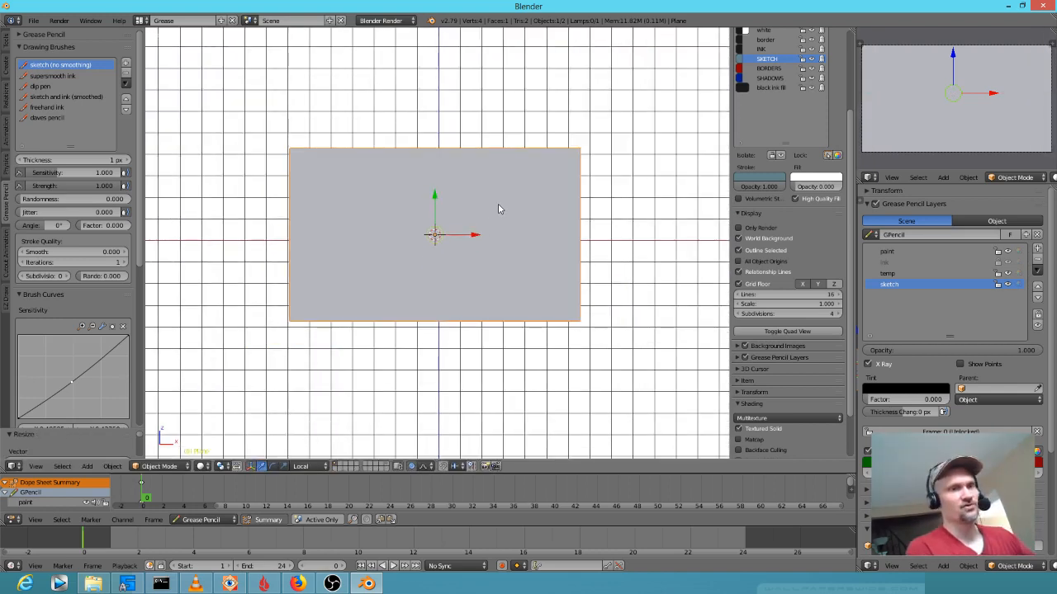
In camera view, scale the plane uniformly to about 0.72 so its size roughly matches the camera frame
key(KP_0)
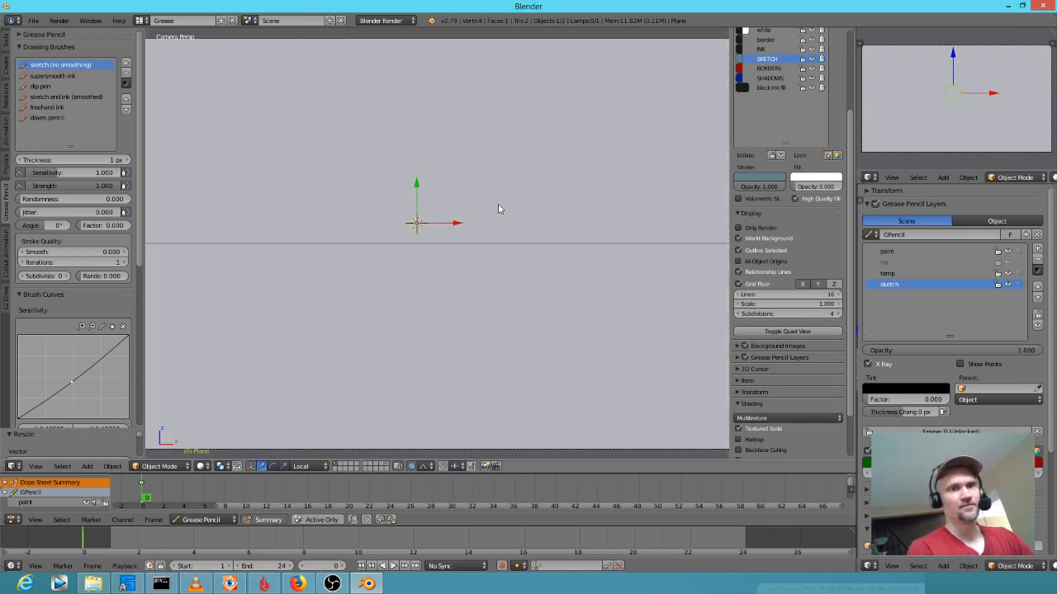
scroll(500, 211, down, 2)
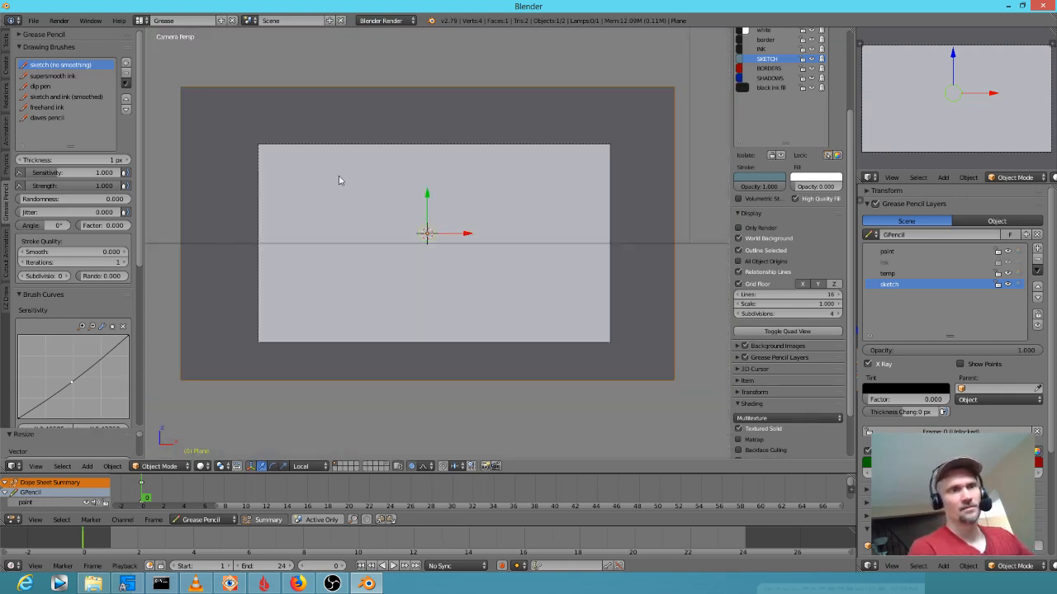
key(s)
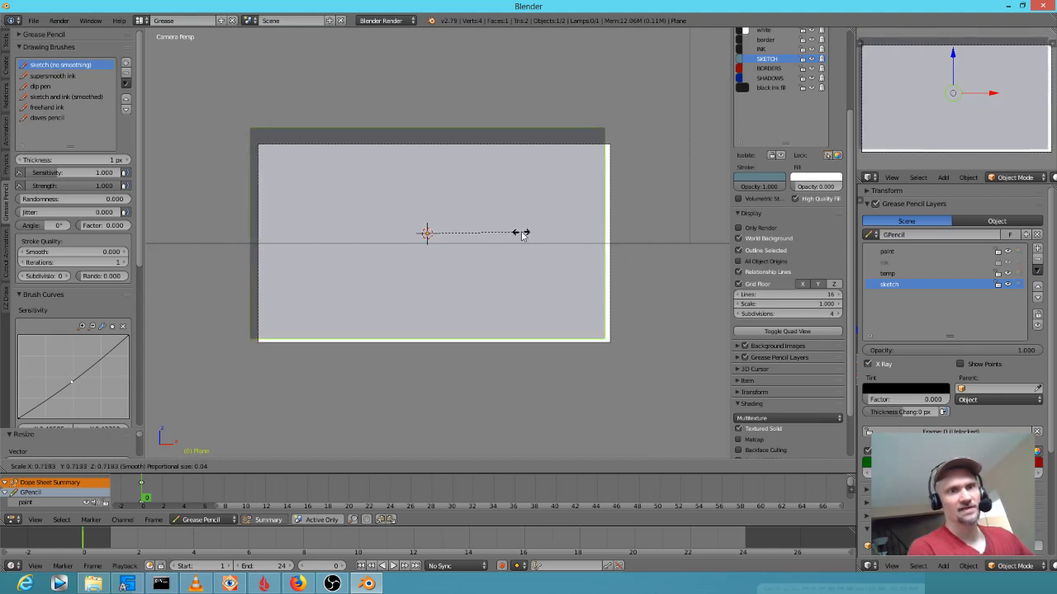
click(521, 235)
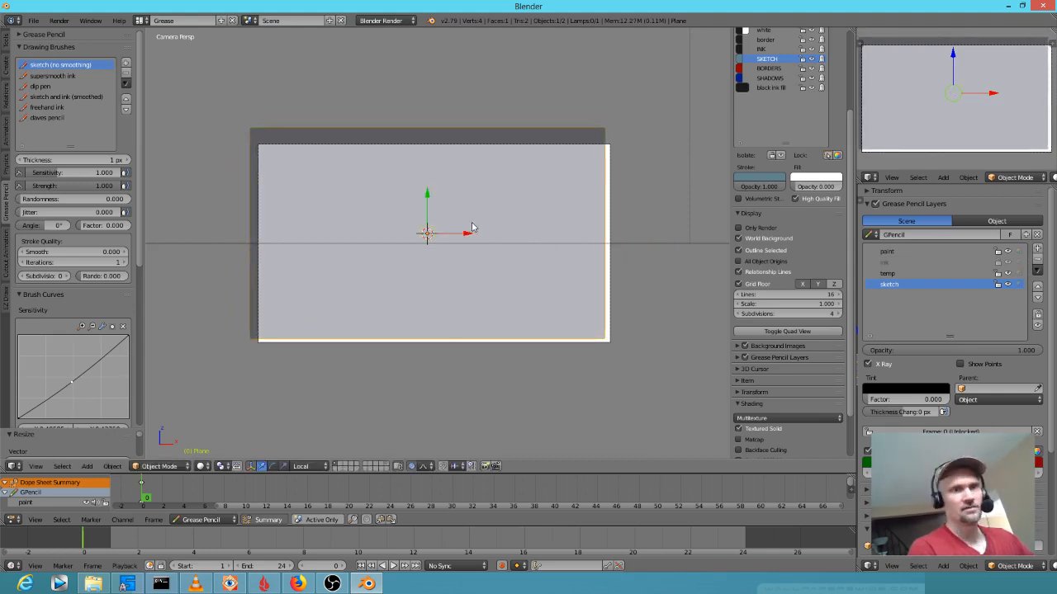
Centre the plane on the camera frame and scale it along global Z to about 0.97 to fit the frame height
key(g)
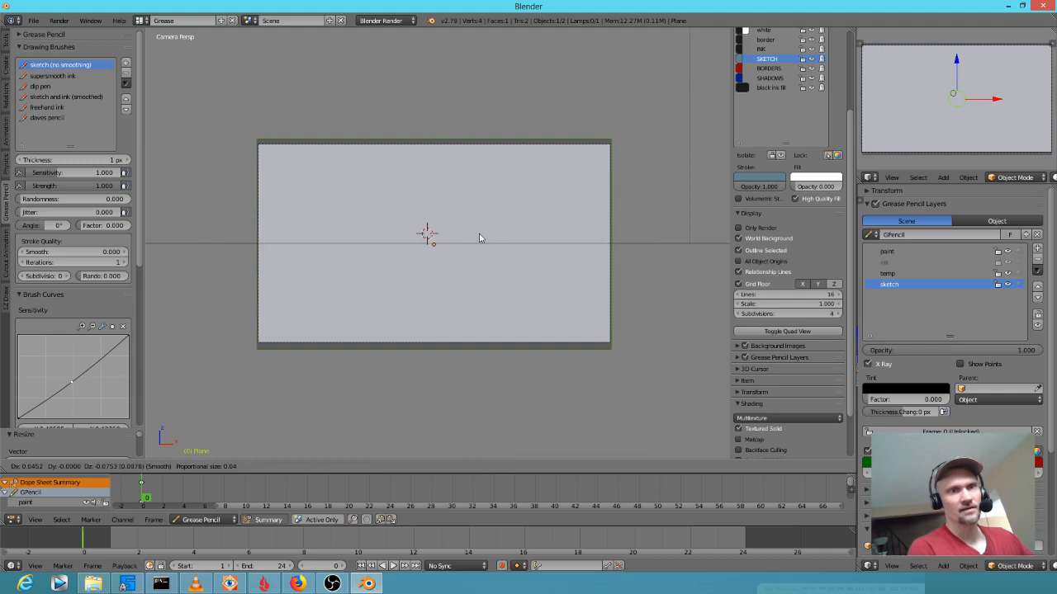
click(478, 238)
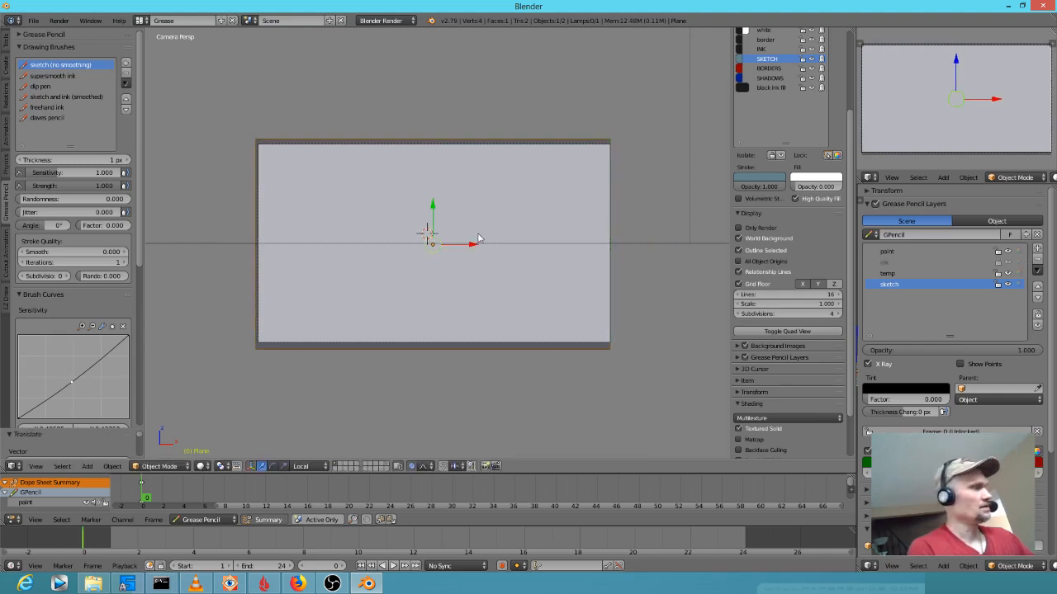
key(s)
key(z)
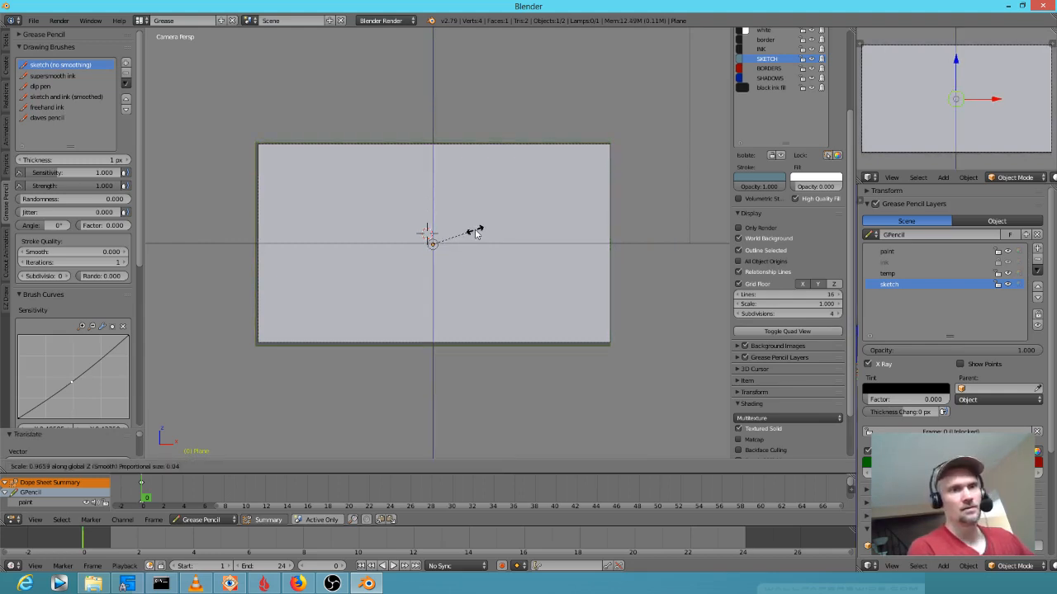
click(475, 229)
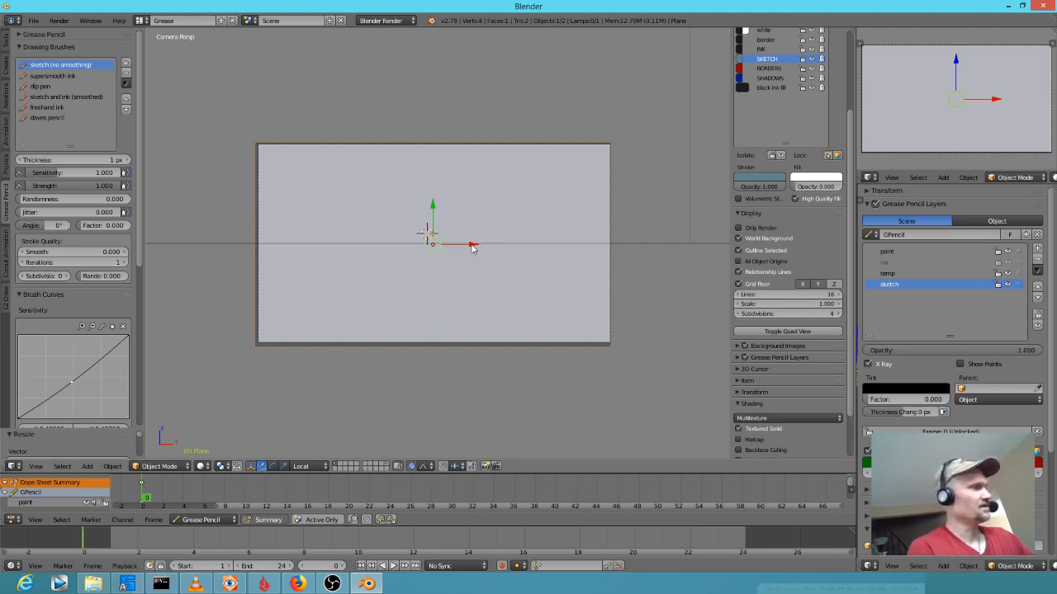
In front view, apply the video 0025-THAT'S BETTER.avi from FastStone Image Viewer to the plane
key(KP_1)
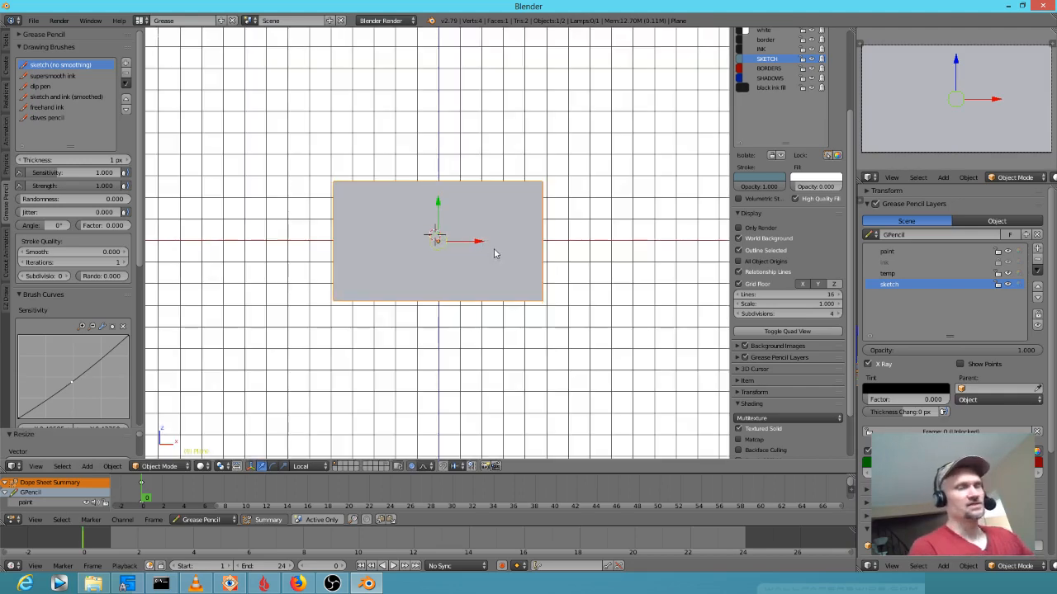
scroll(489, 251, up, 1)
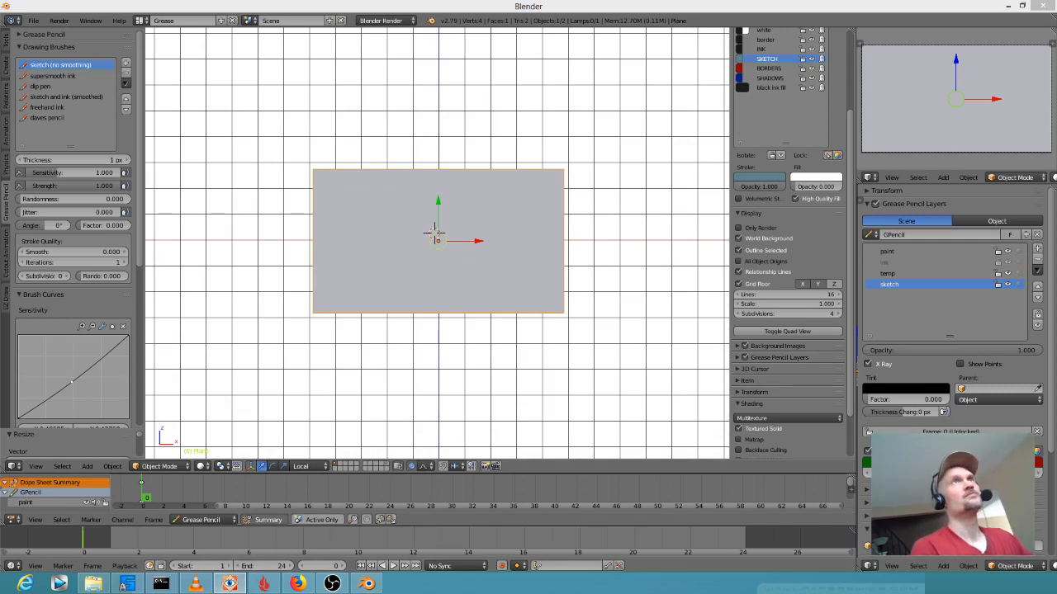
drag(1056, 43, 863, 87)
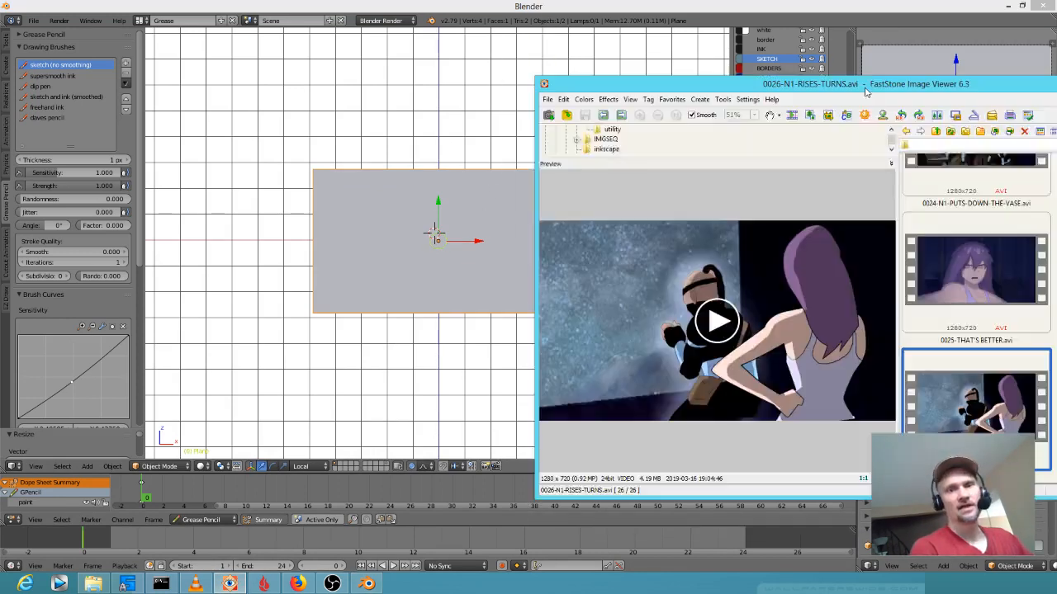
click(992, 277)
drag(991, 278, 412, 258)
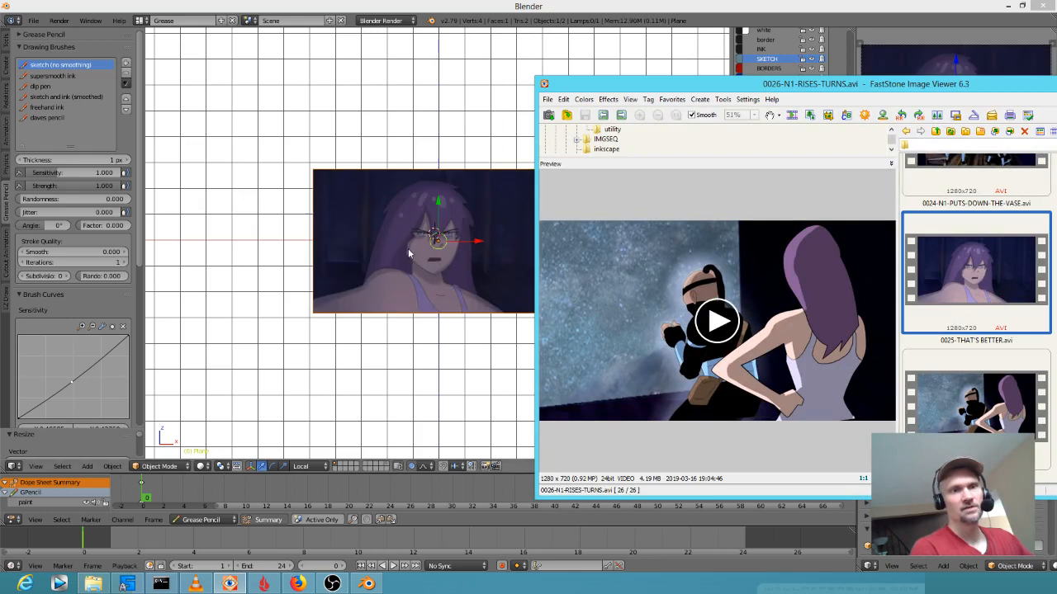
drag(964, 84, 676, 86)
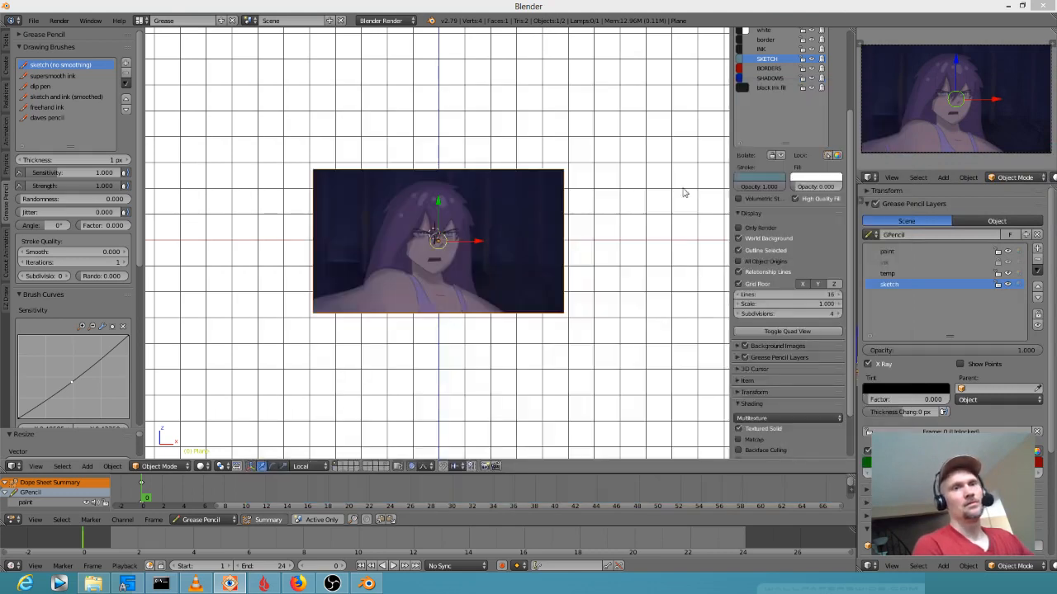
Set the end frame of the animation range to 100
click(287, 566)
click(287, 566)
click(282, 568)
text(100)
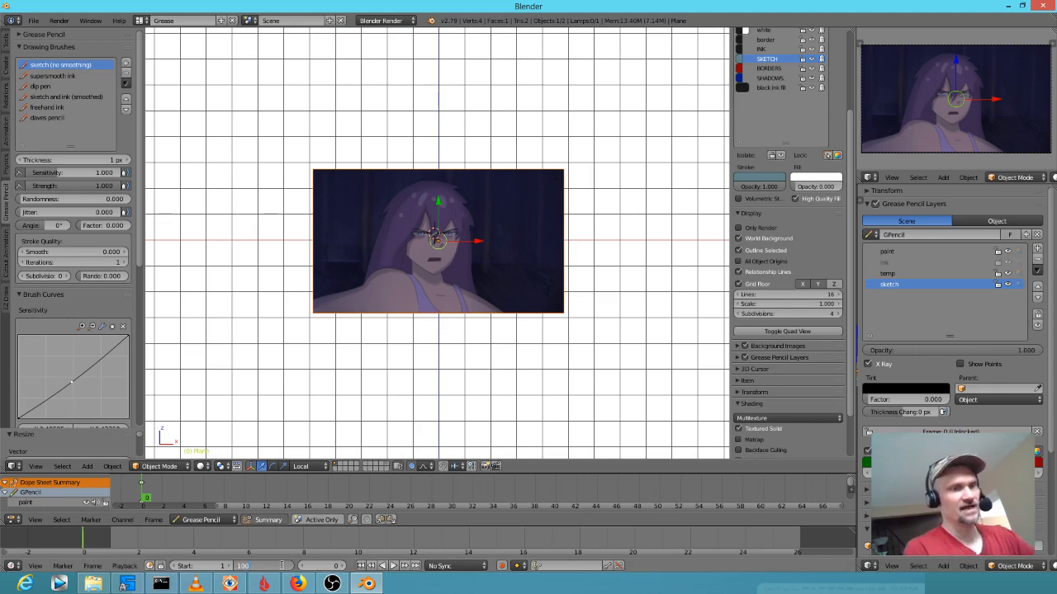
key(Return)
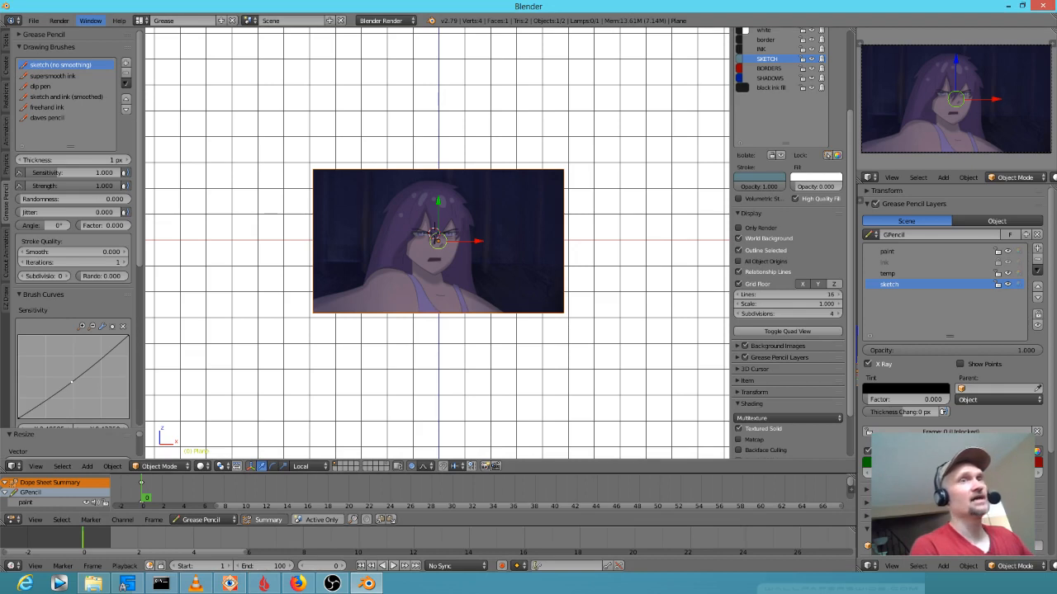
Play the animation to preview the video on the plane up close, and stop the playback
key(alt+a)
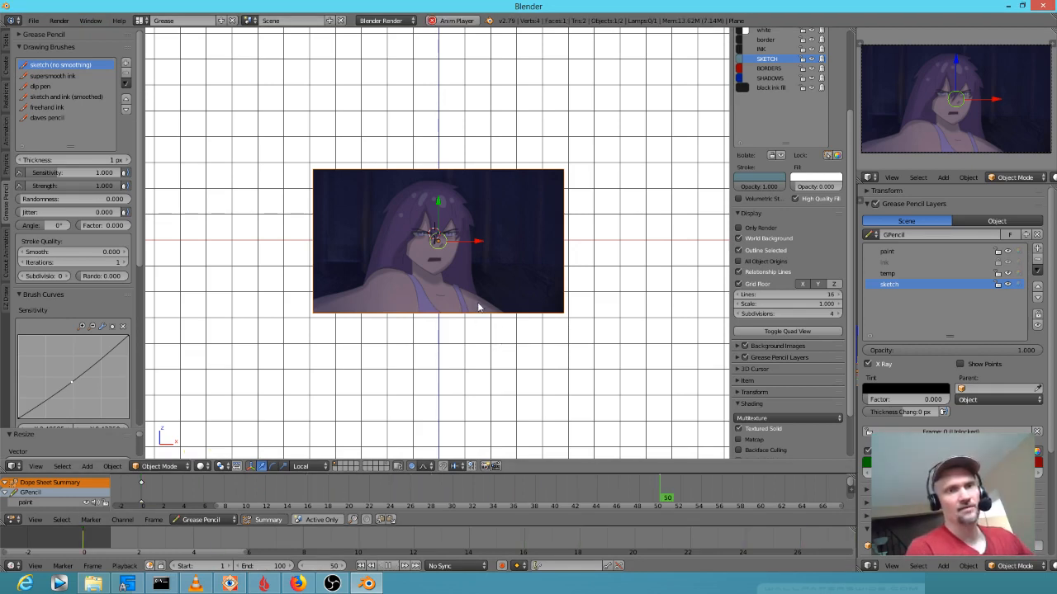
scroll(467, 271, up, 4)
scroll(479, 278, down, 1)
key(Escape)
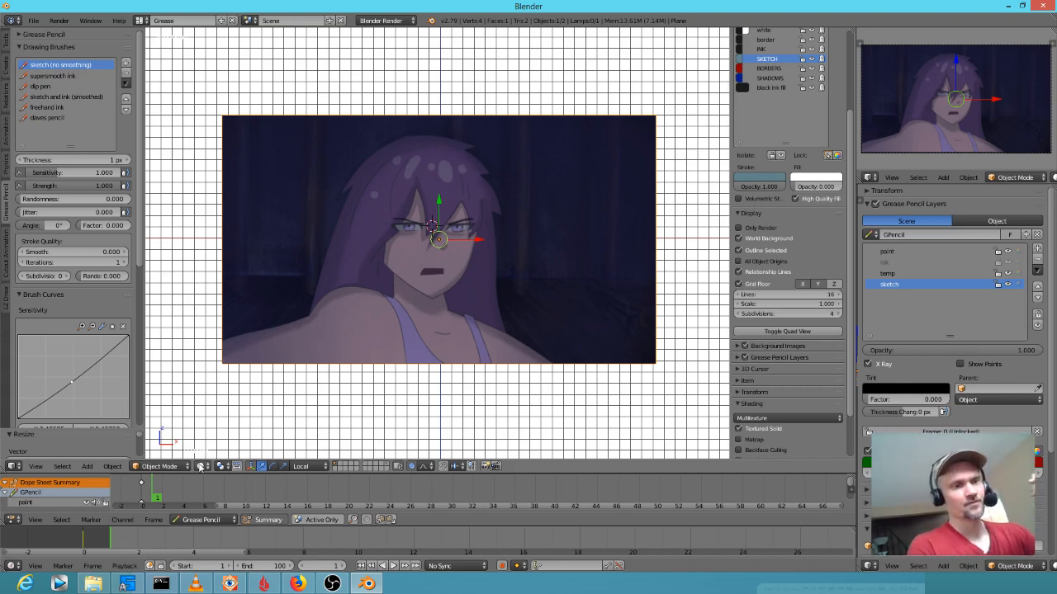
Switch the viewport shading from Solid to Texture to view the plane's video texture
click(200, 467)
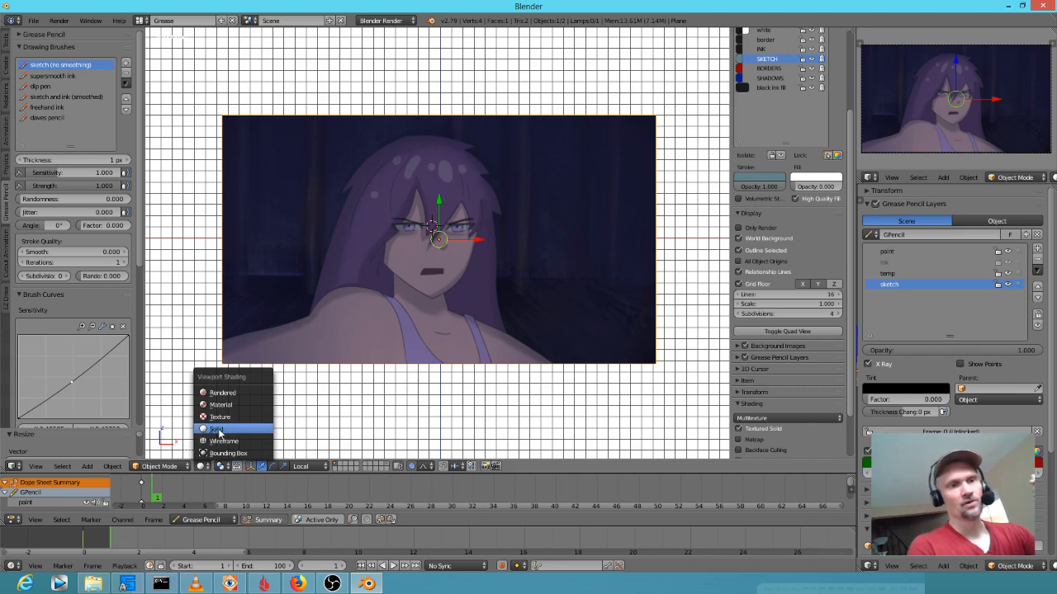
click(216, 430)
click(204, 467)
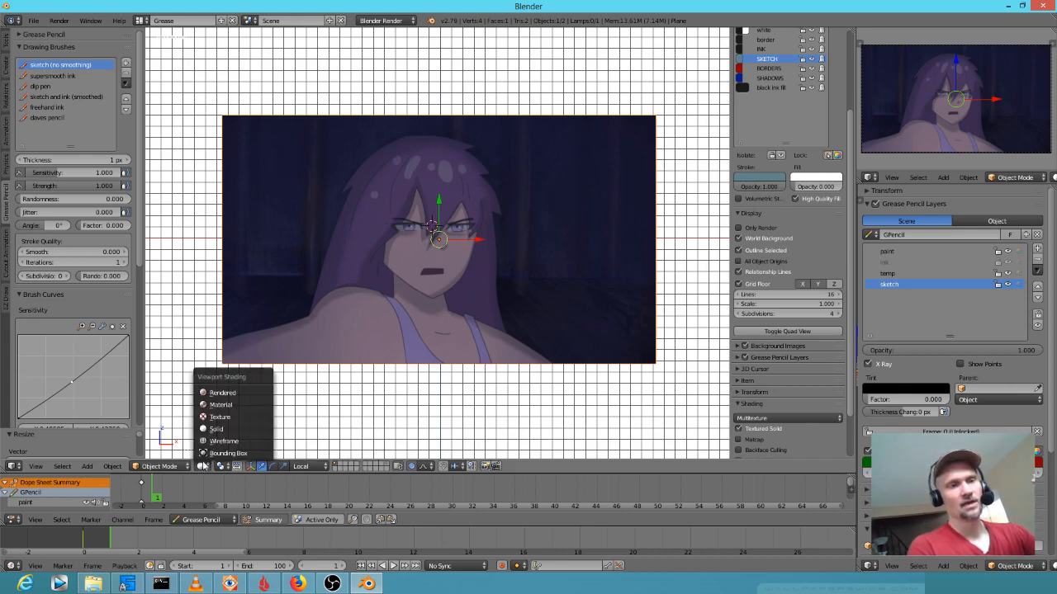
click(213, 416)
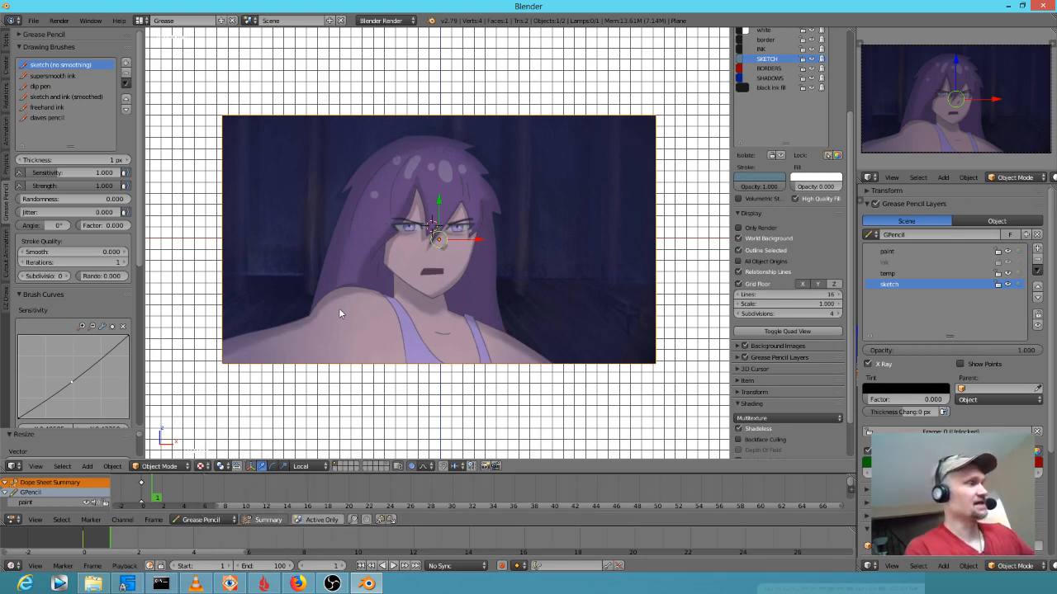
Set the viewport shading to Material and keep the material mode on Multitexture
click(203, 466)
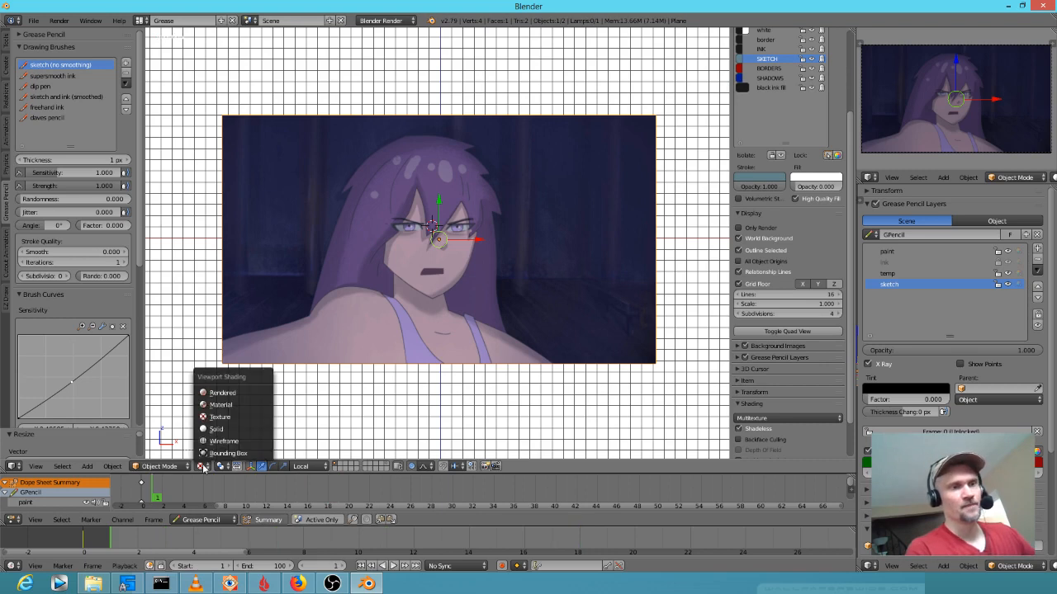
click(218, 404)
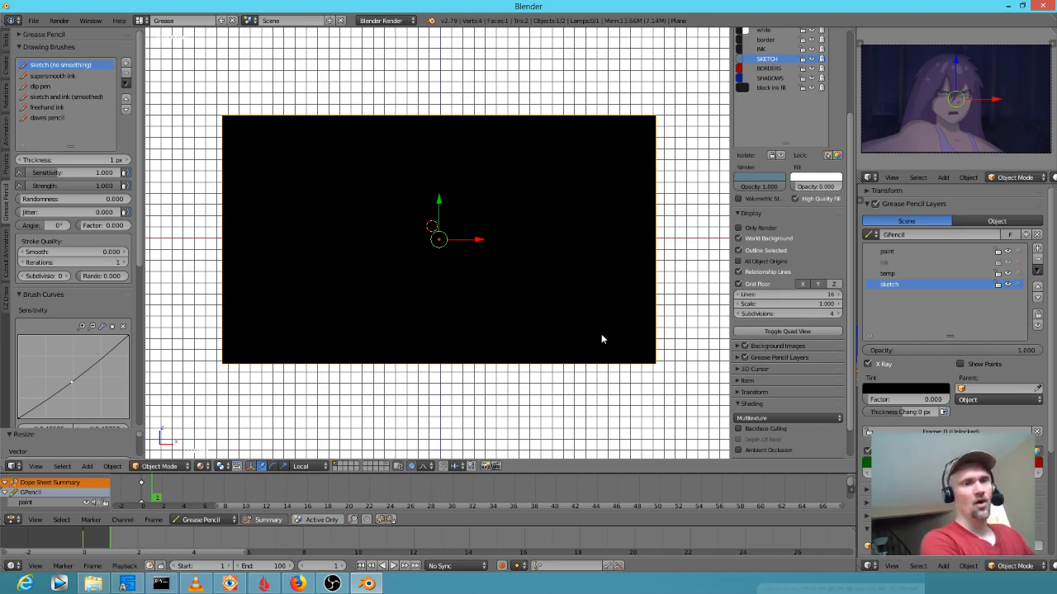
click(763, 419)
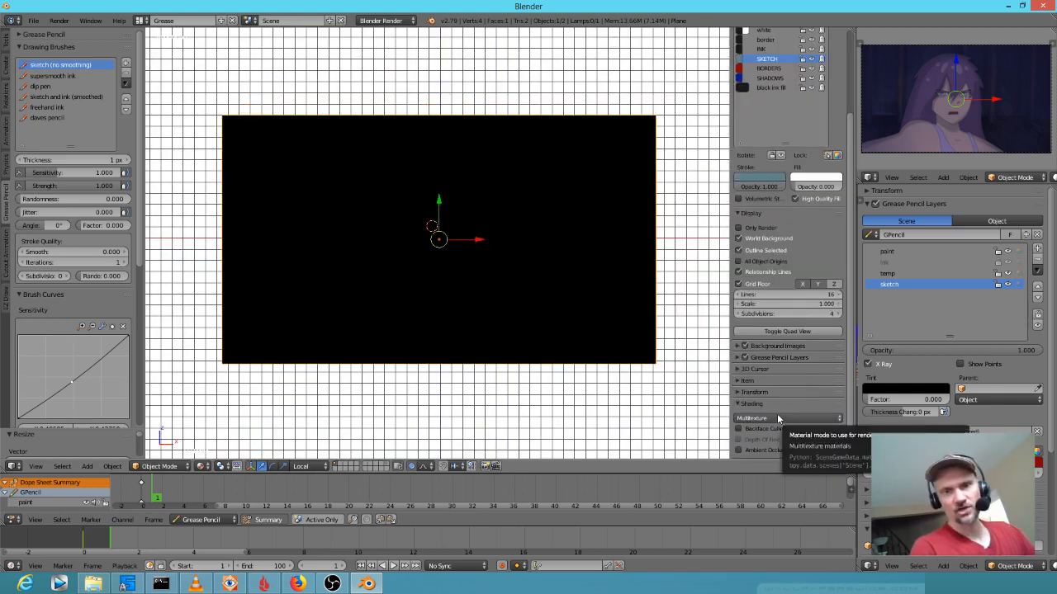
click(774, 418)
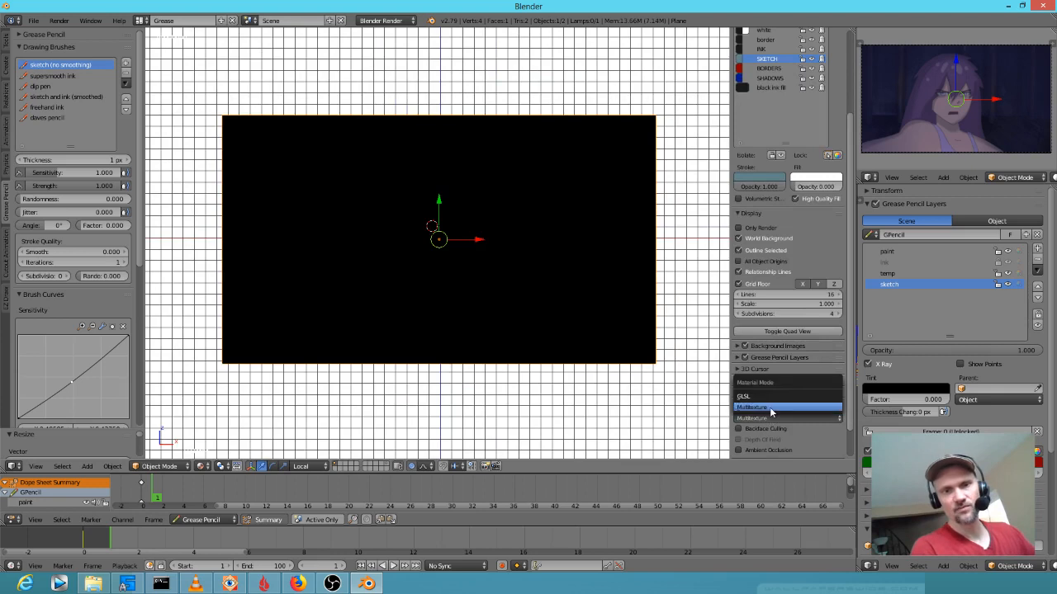
click(770, 409)
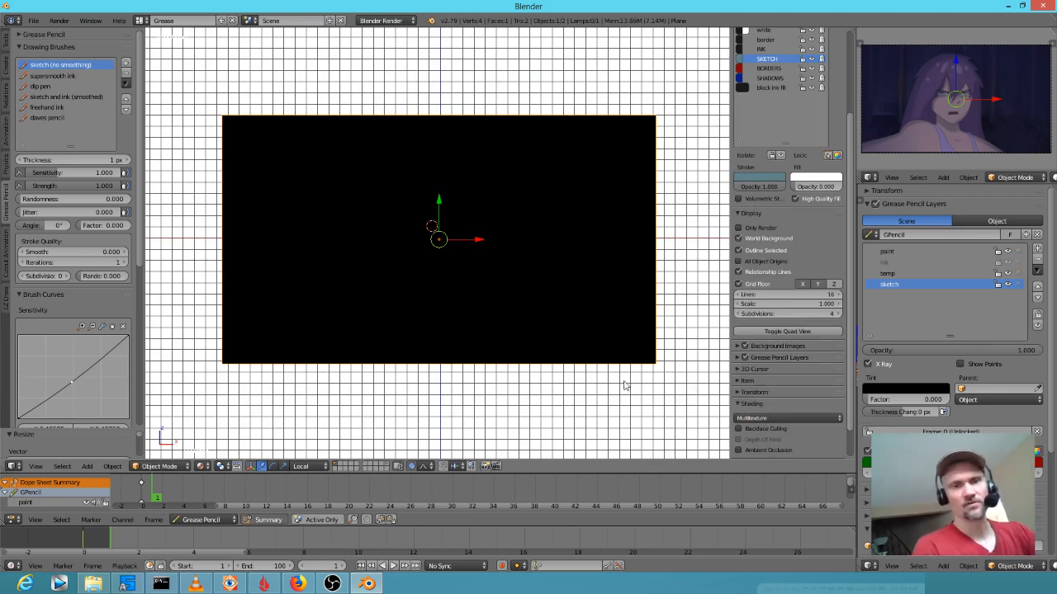
Go to frame 0 and show the plane's material properties in the Default screen layout
click(144, 497)
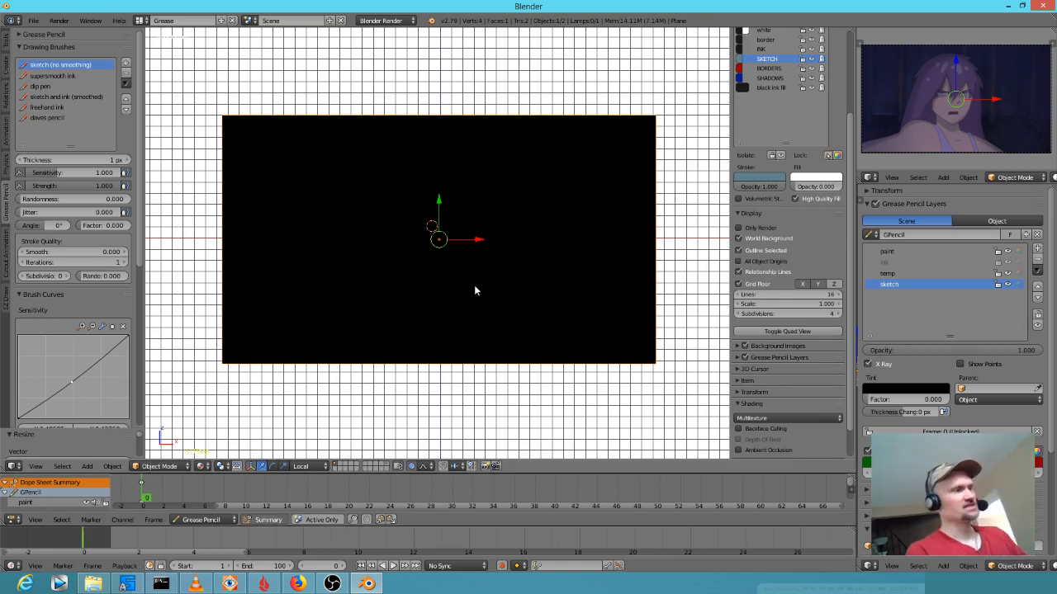
key(ctrl+Left)
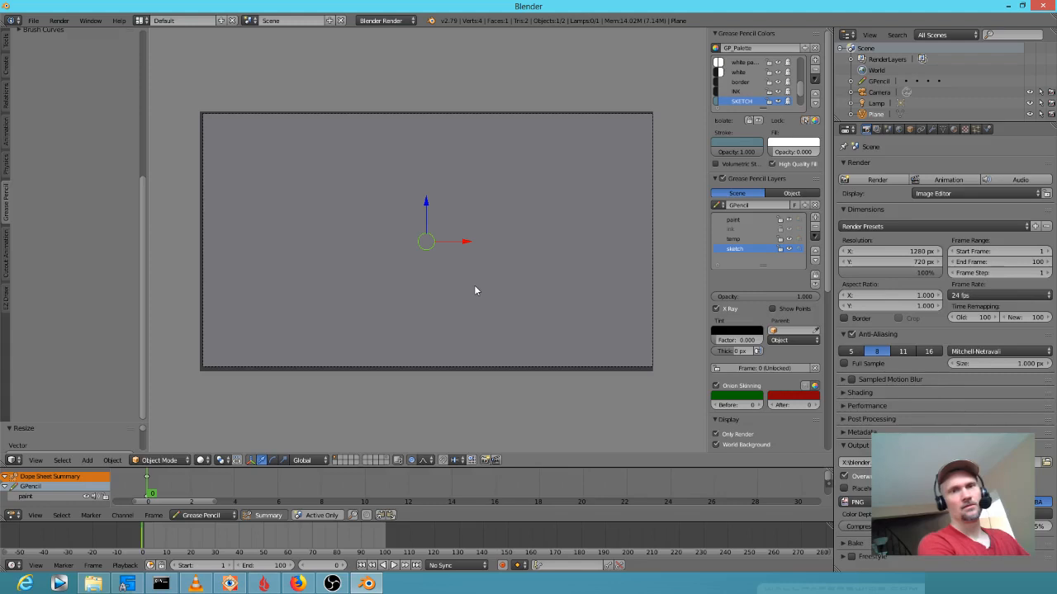
click(955, 130)
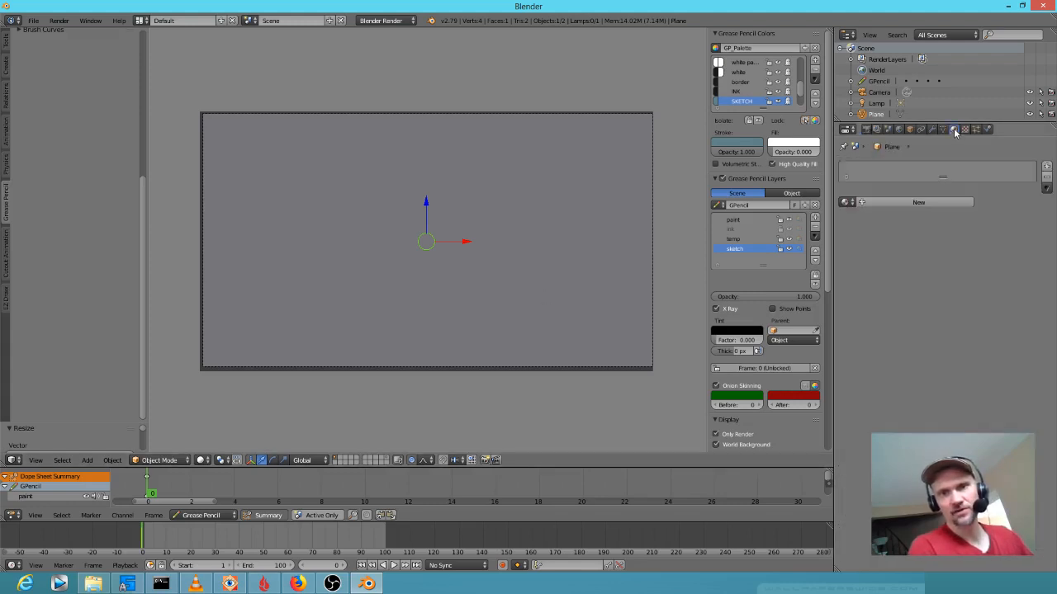
Assign the existing material named Material to the plane and keep its Shadeless option enabled
click(845, 202)
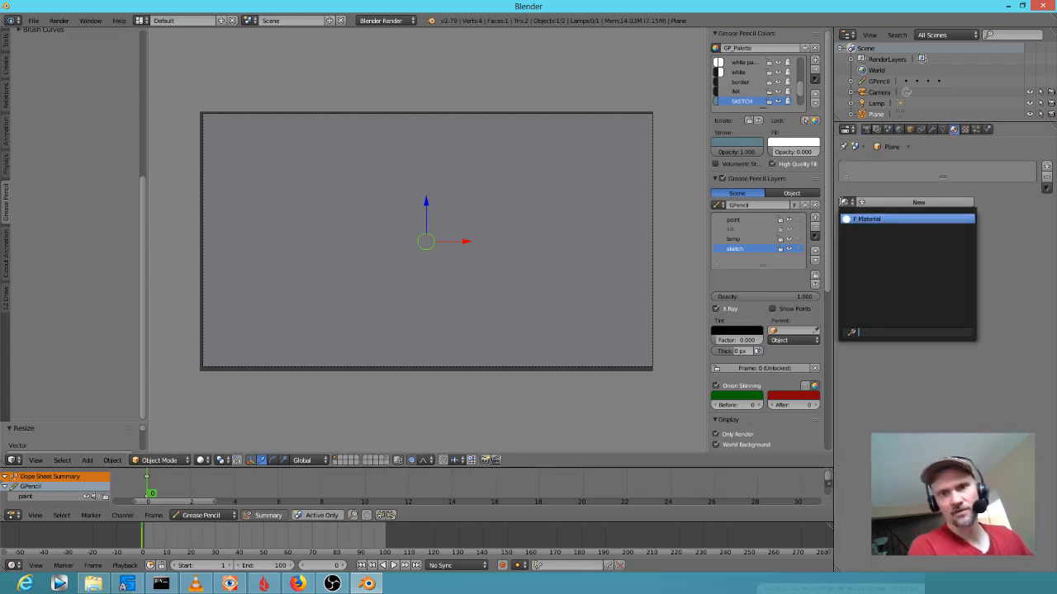
click(863, 218)
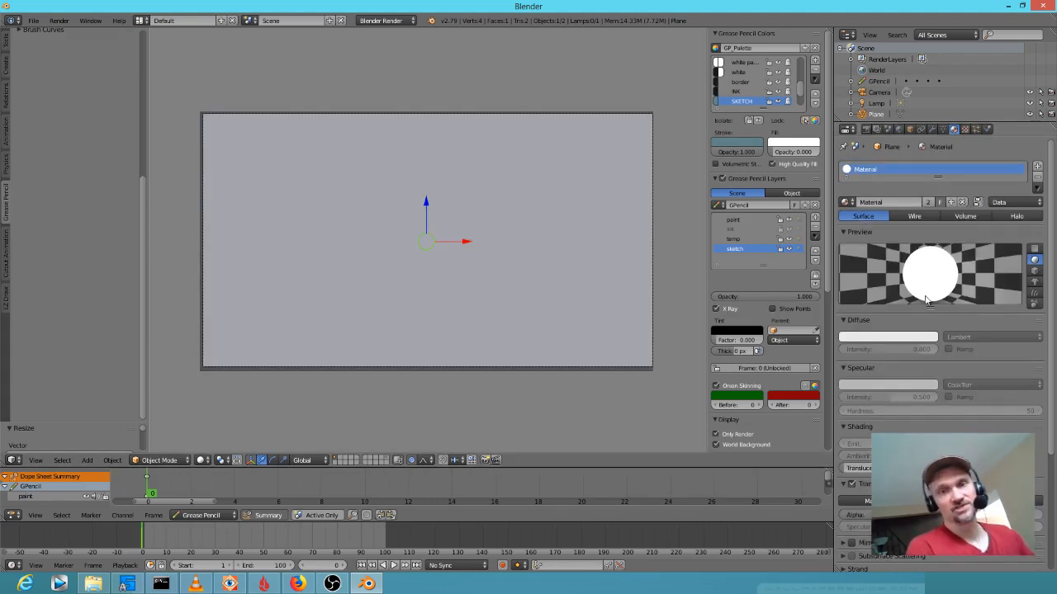
scroll(938, 297, down, 2)
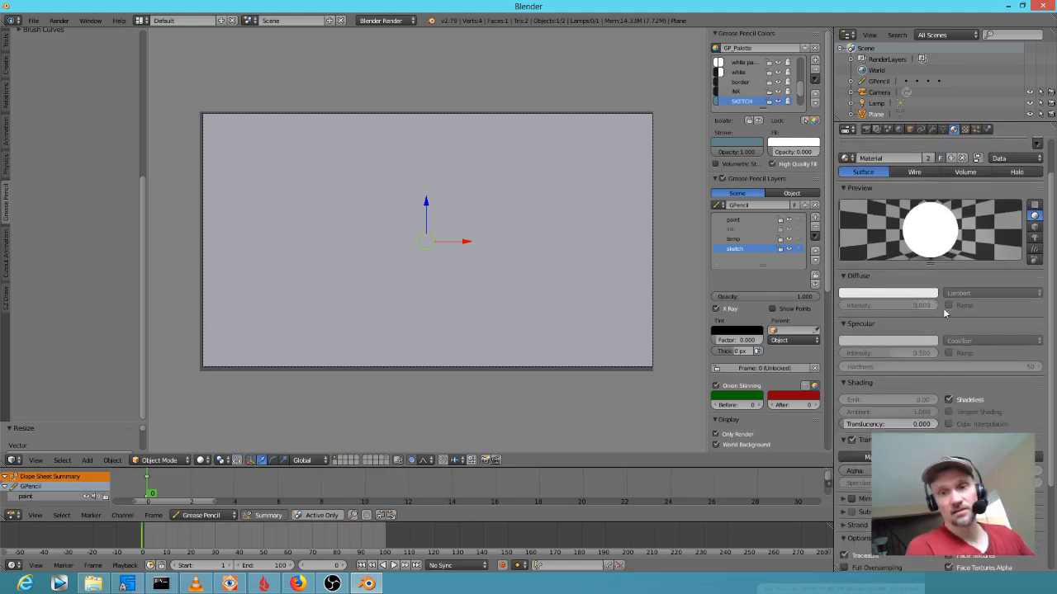
click(948, 401)
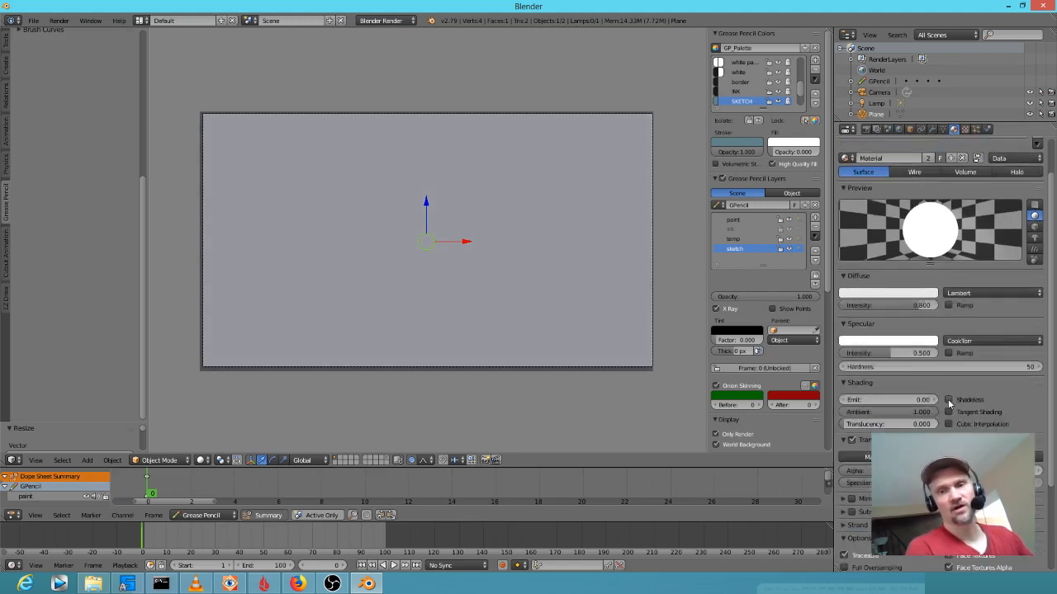
click(948, 400)
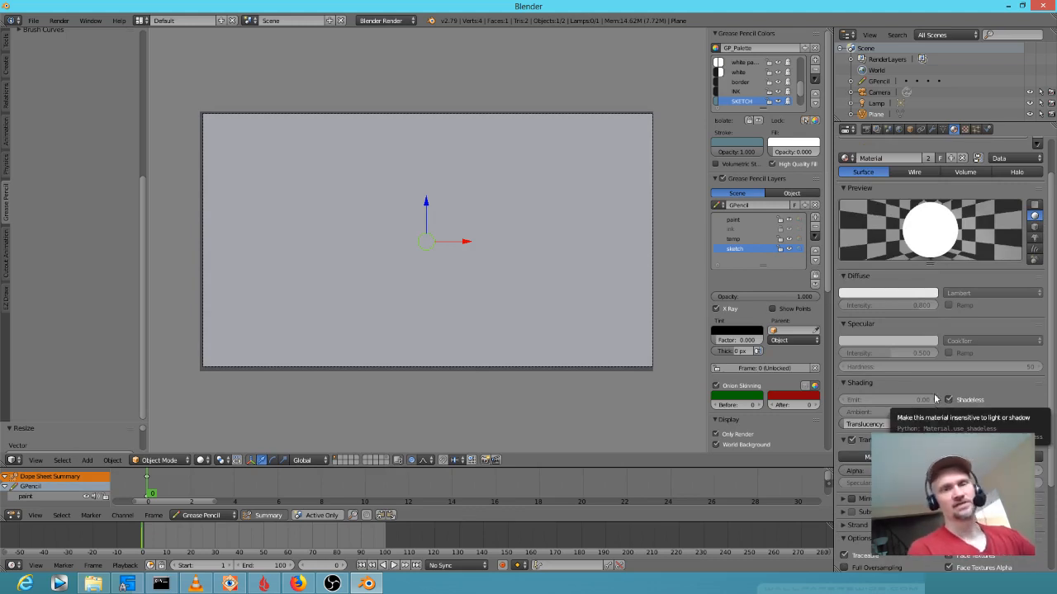
Test-render frame 0 and compare the plane in Material, Rendered and Texture viewport shading
key(F12)
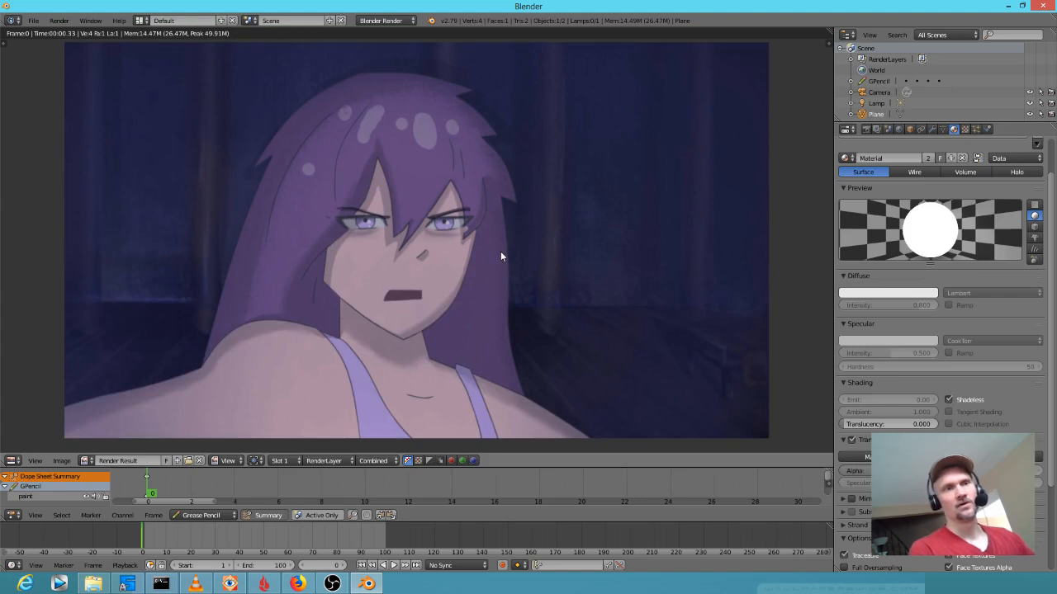
key(Escape)
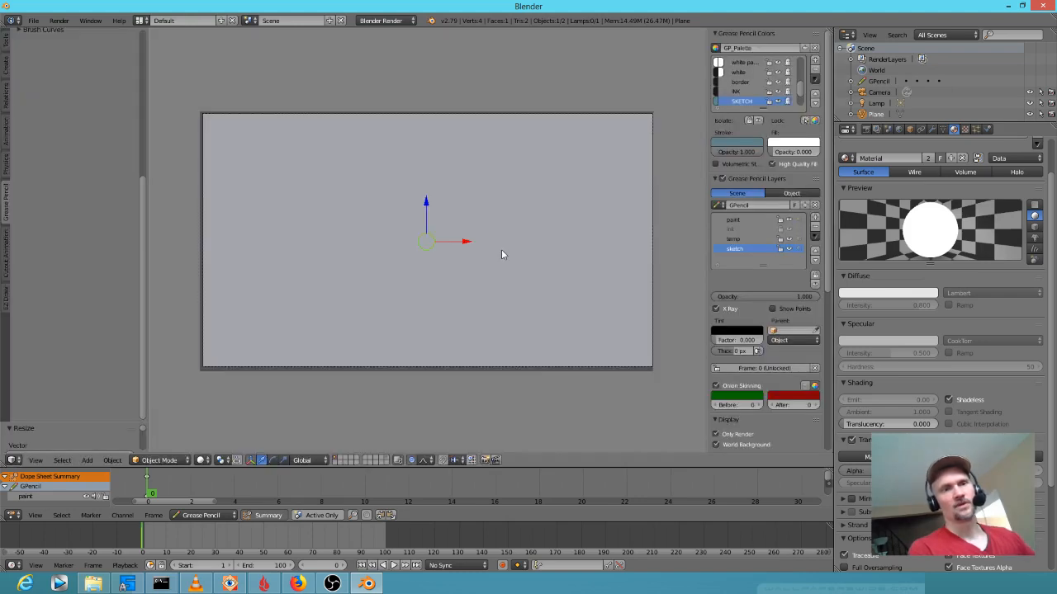
click(204, 462)
click(219, 401)
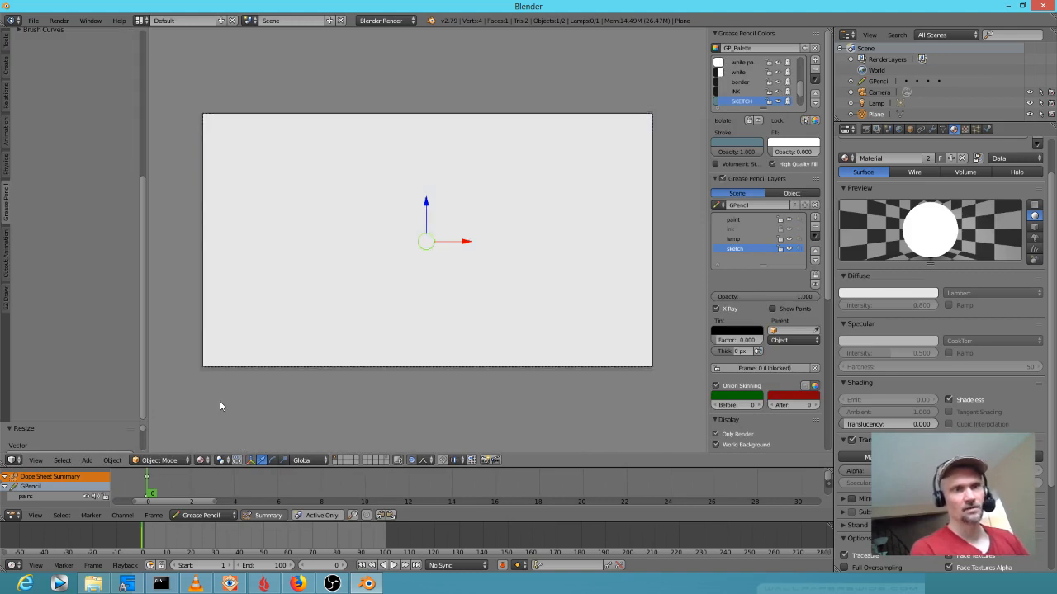
click(203, 460)
click(218, 393)
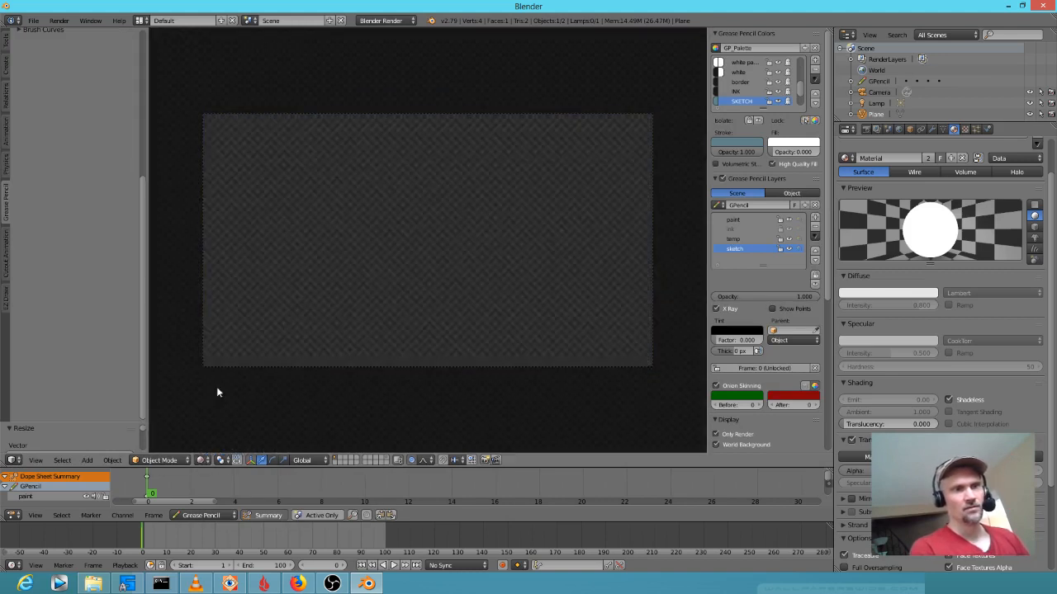
click(203, 460)
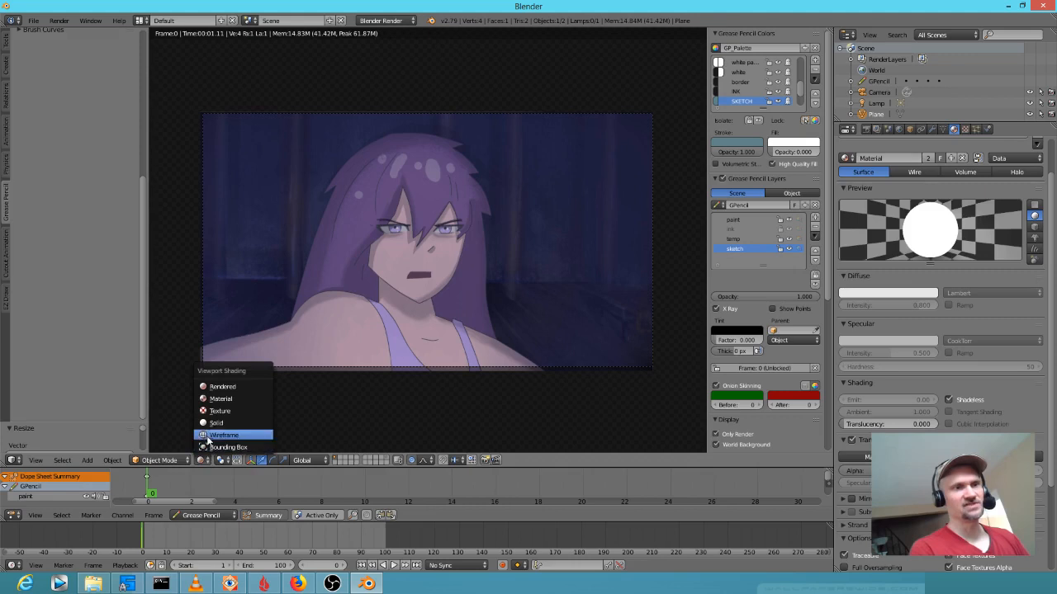
click(271, 400)
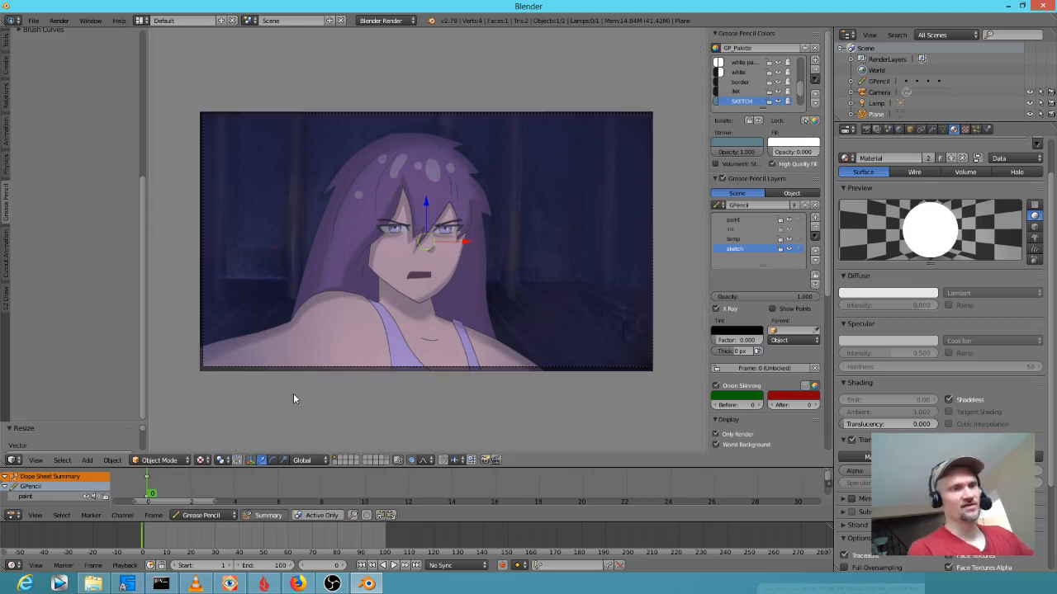
Preview the video plane from an angle in Rendered viewport shading, playing the animation and stopping it
click(203, 460)
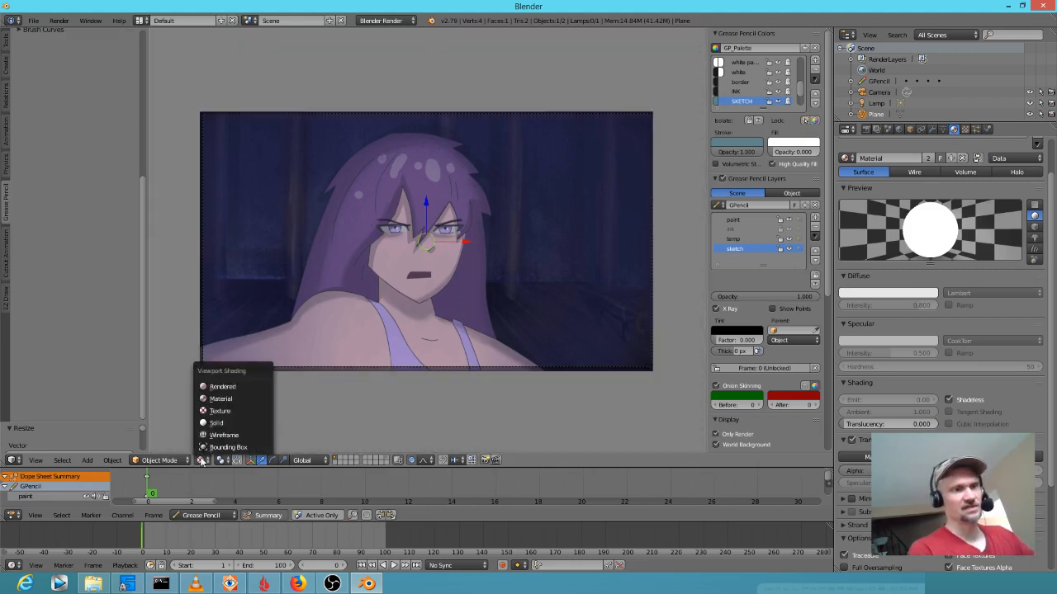
click(221, 387)
scroll(504, 271, down, 3)
mouse_move(507, 274)
middle_down()
mouse_move(466, 310)
mouse_move(472, 272)
mouse_move(463, 285)
middle_up()
scroll(463, 282, up, 2)
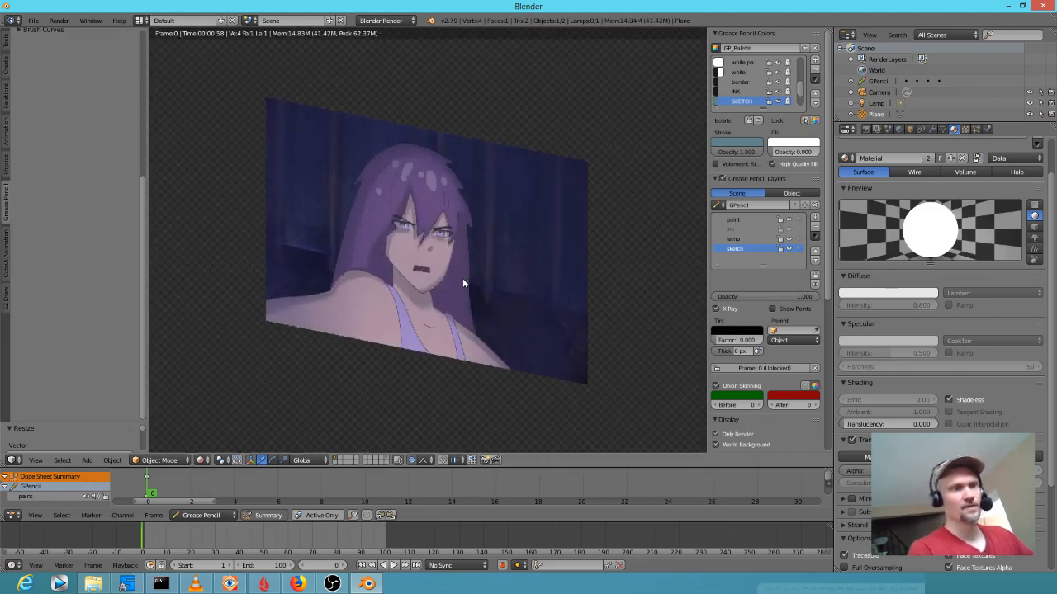
middle_drag(462, 278, 550, 263)
key(alt+a)
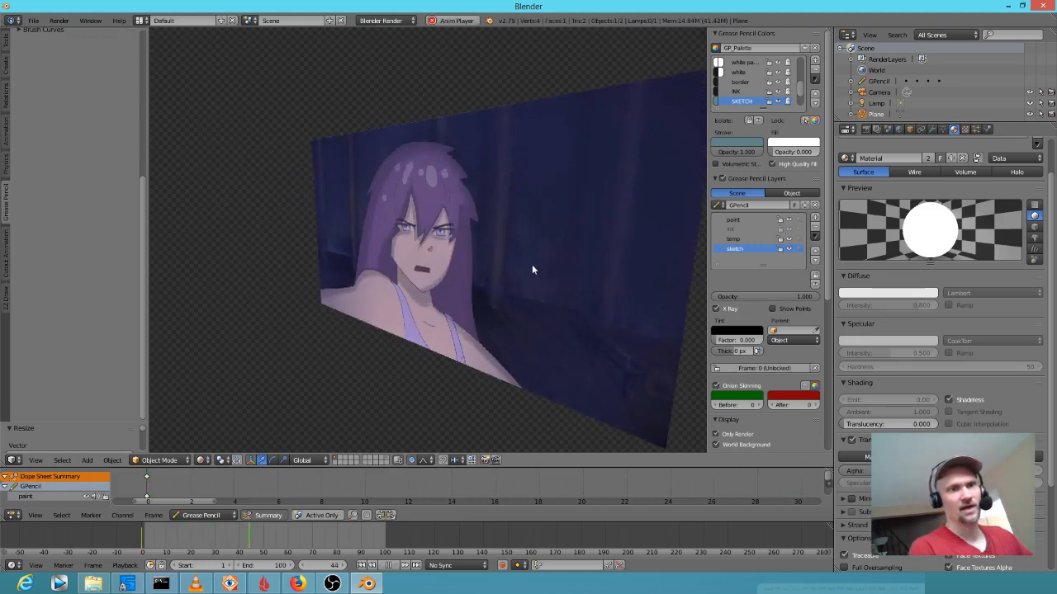
key(Escape)
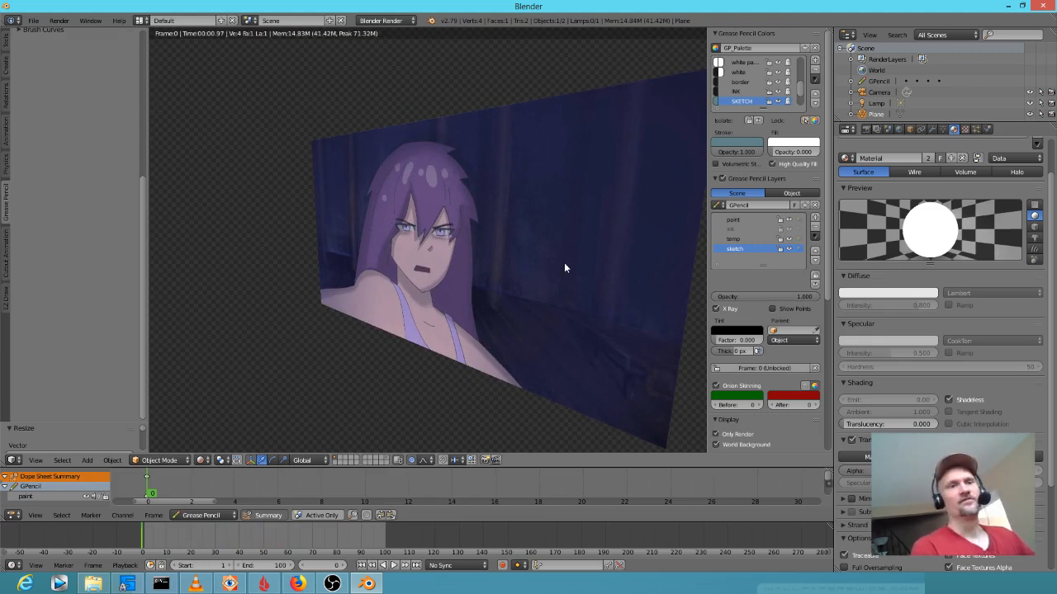
middle_drag(520, 256, 540, 257)
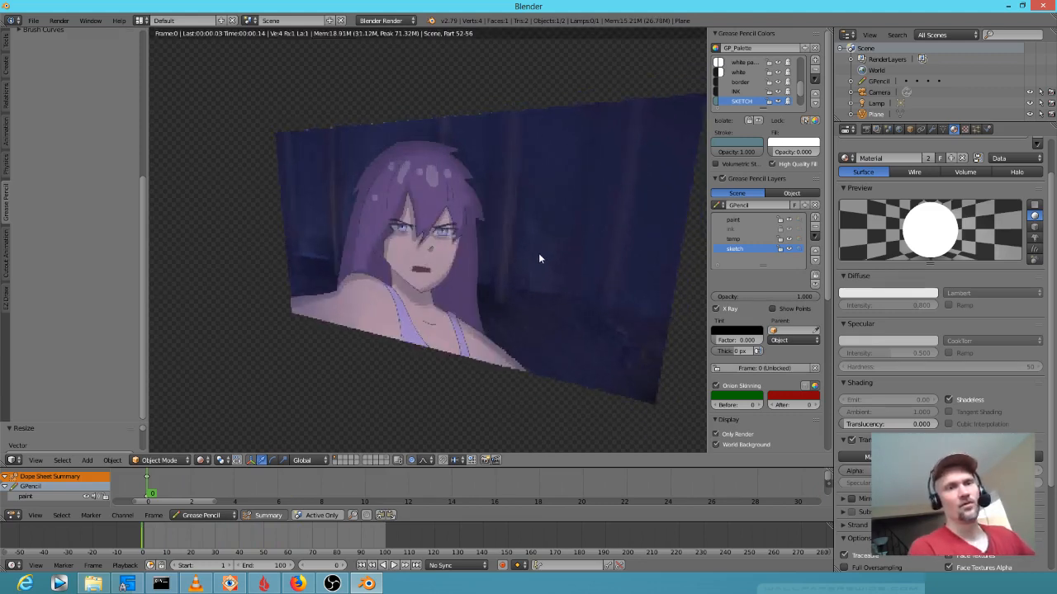
Show the texture properties of the plane's material and check for an existing texture to reuse
click(964, 129)
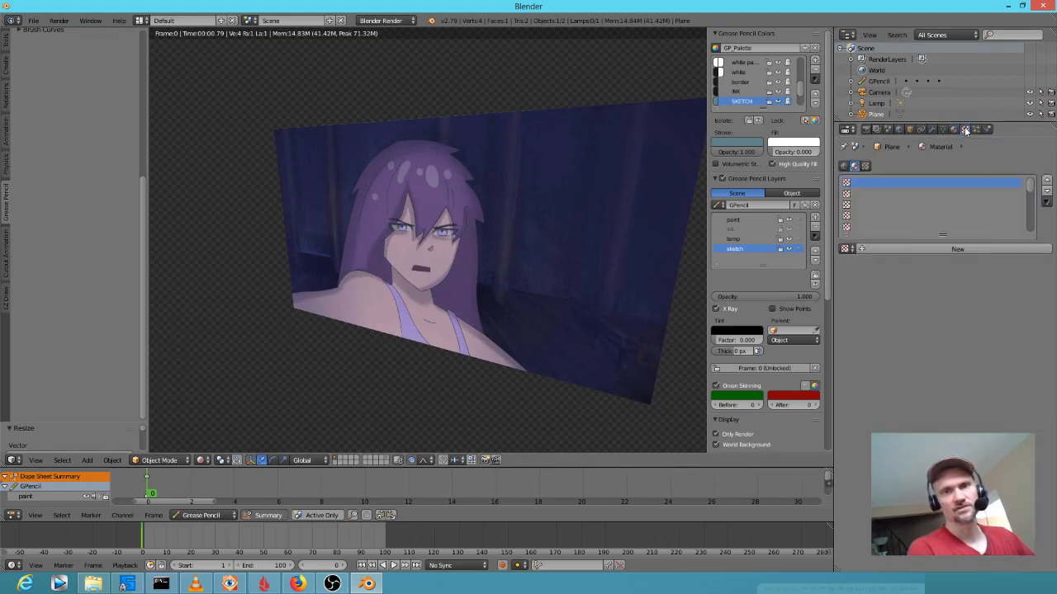
click(846, 248)
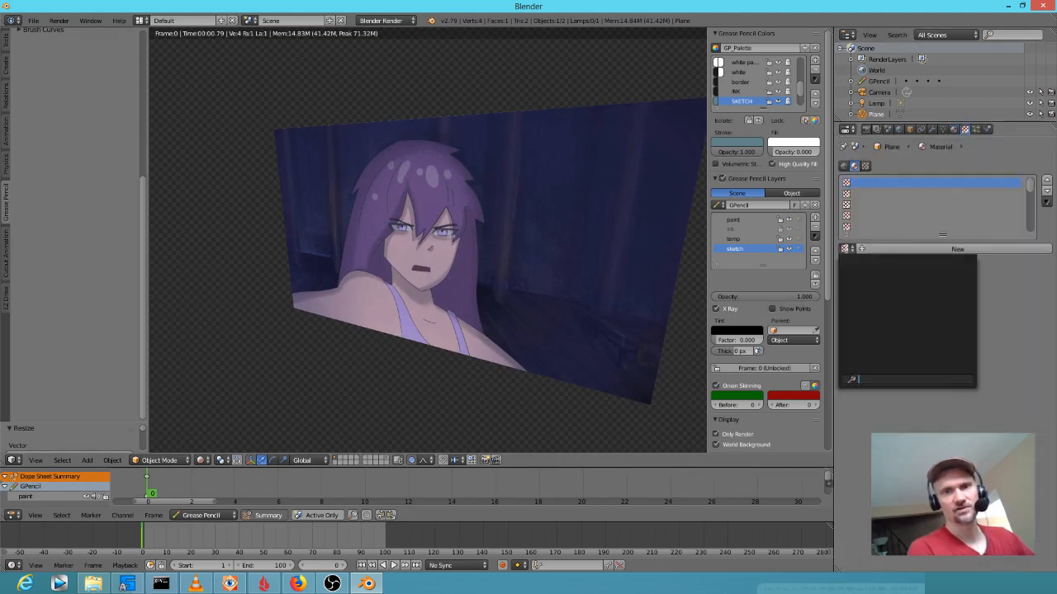
click(859, 280)
click(846, 248)
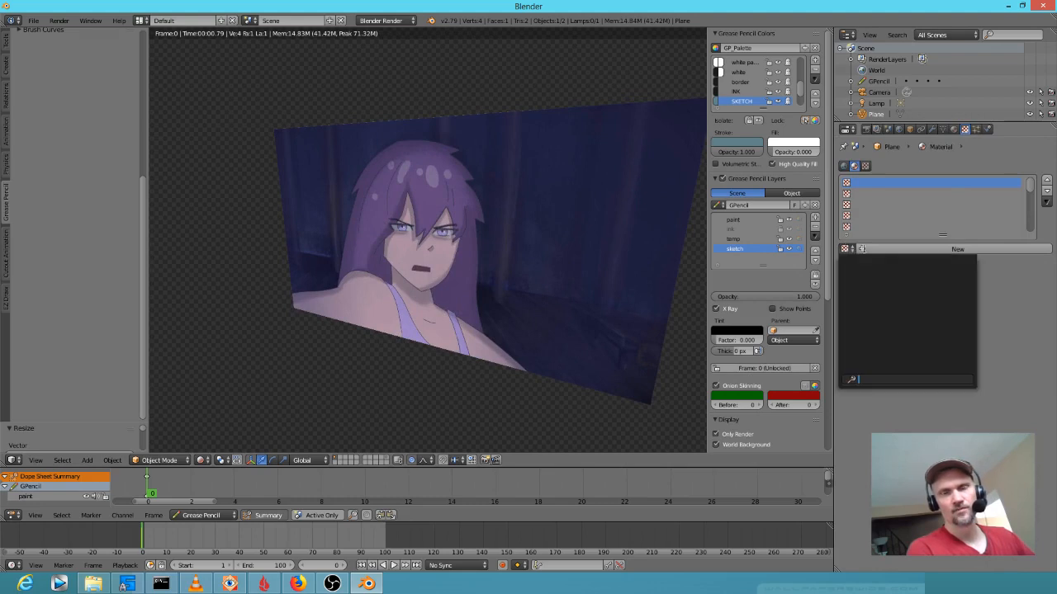
click(994, 307)
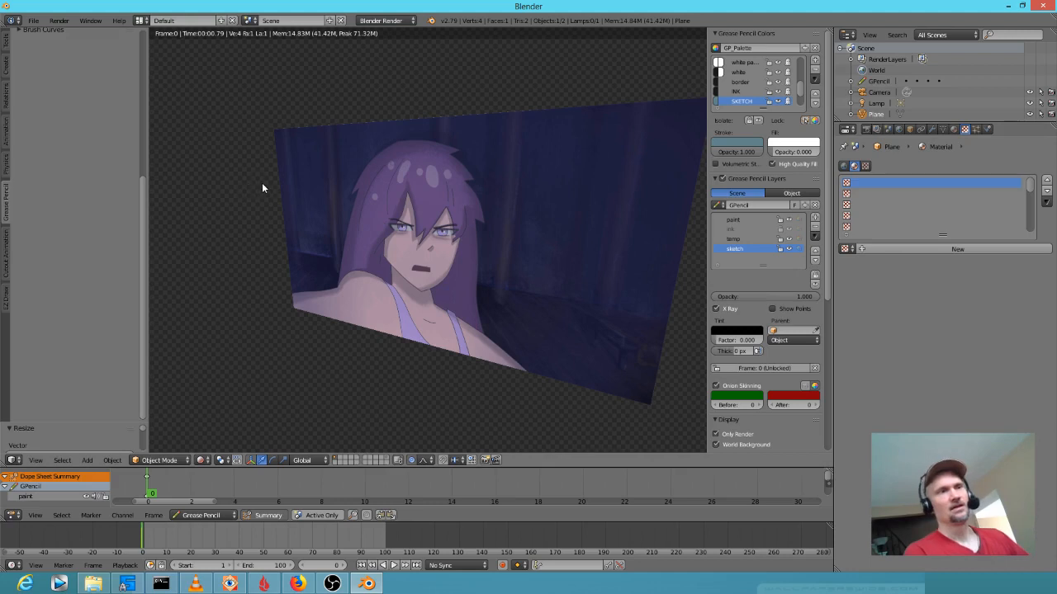
key(shift+a)
mouse_move(261, 185)
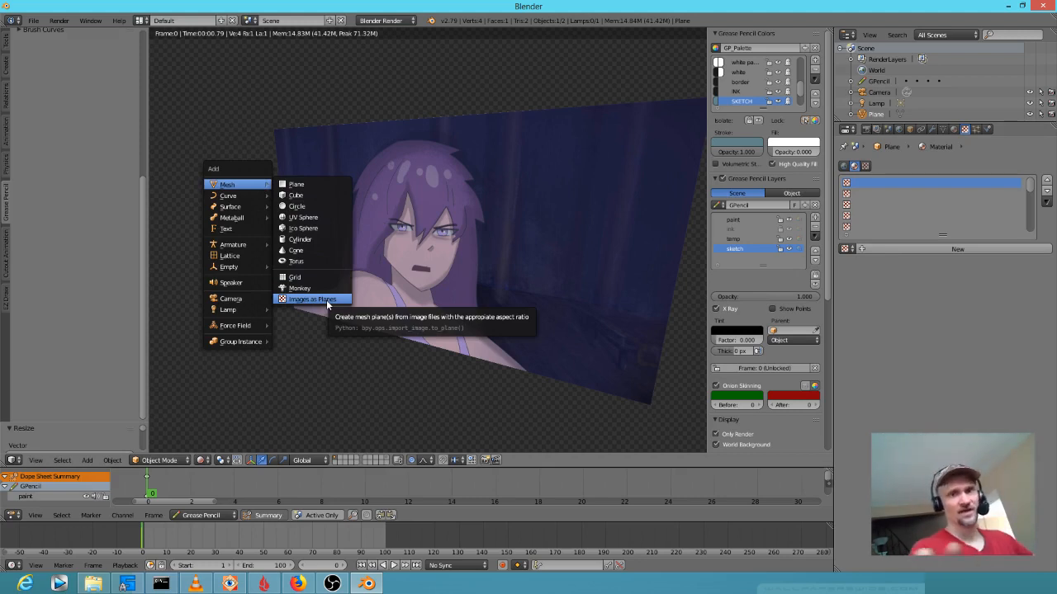
Add a new Image or Movie texture to the plane's material using the loaded movie 0025-THAT'S BETTER.avi
click(862, 249)
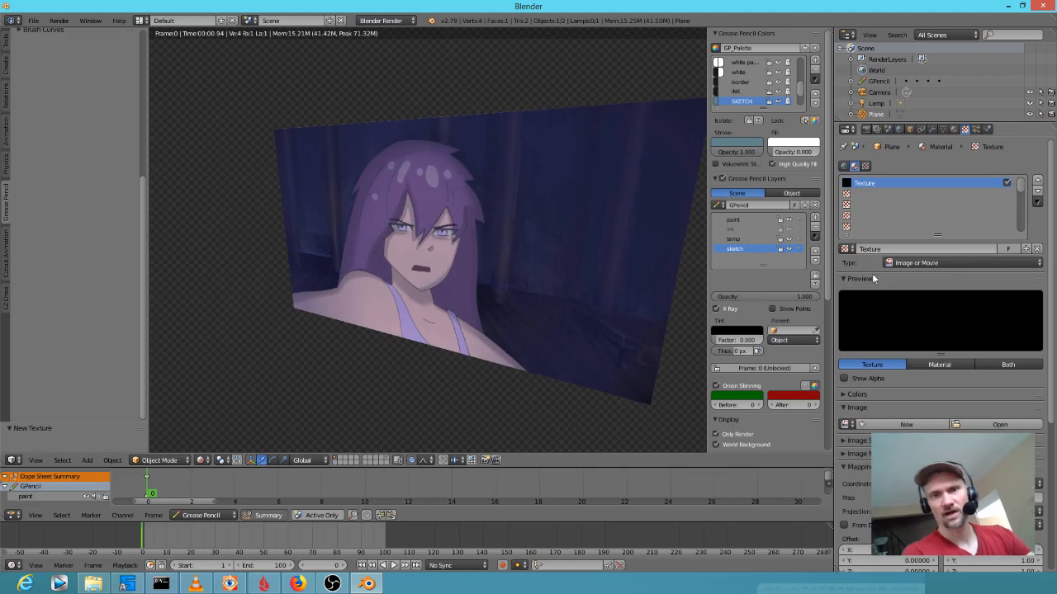
click(845, 424)
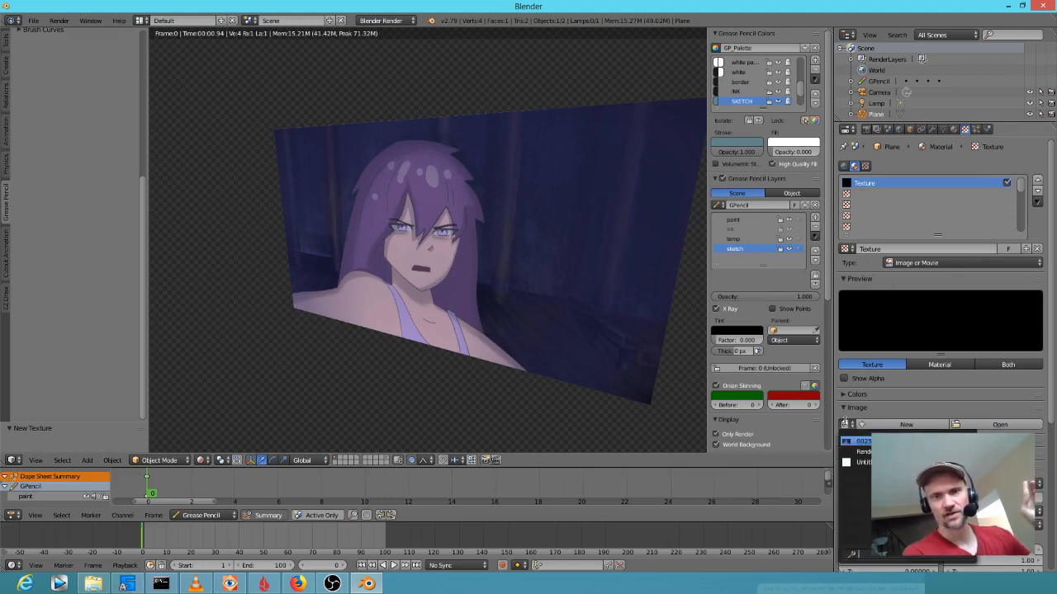
click(862, 442)
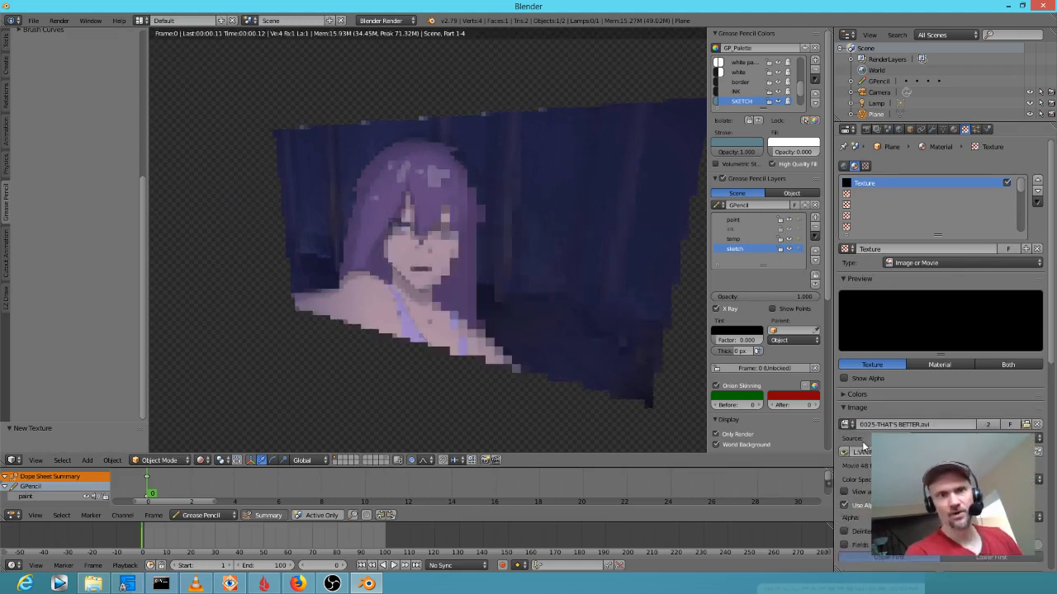
Match the texture's frame count to the movie length and set the scene's end frame to 48
scroll(906, 373, down, 1)
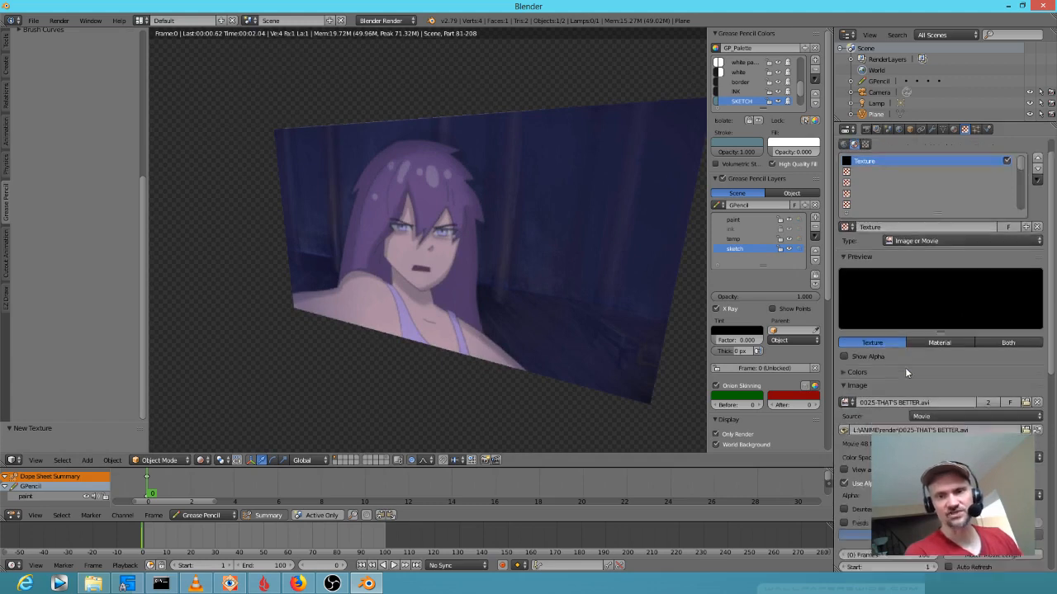
scroll(906, 373, down, 6)
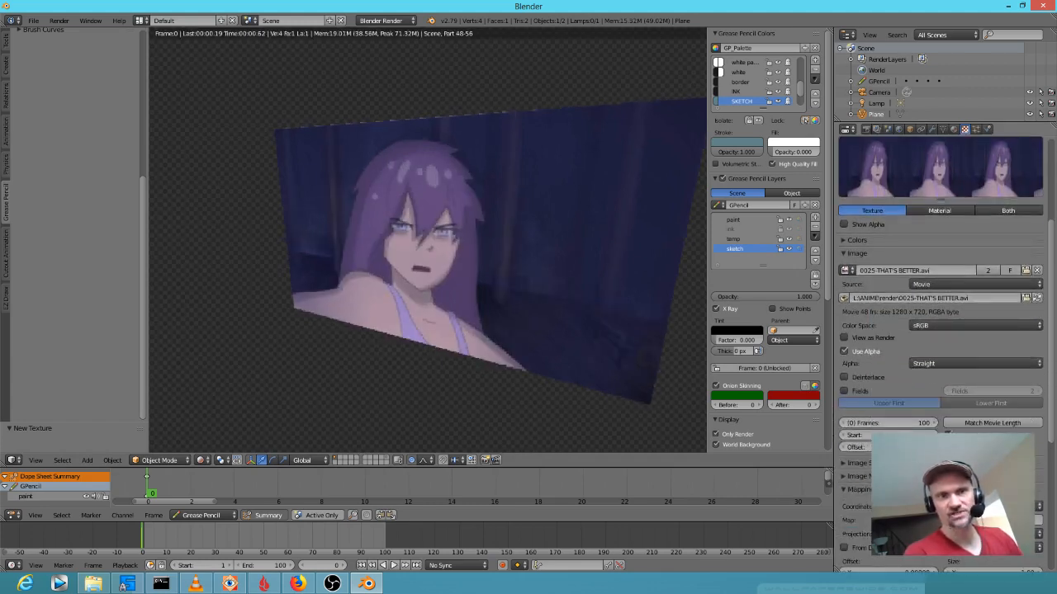
click(1002, 422)
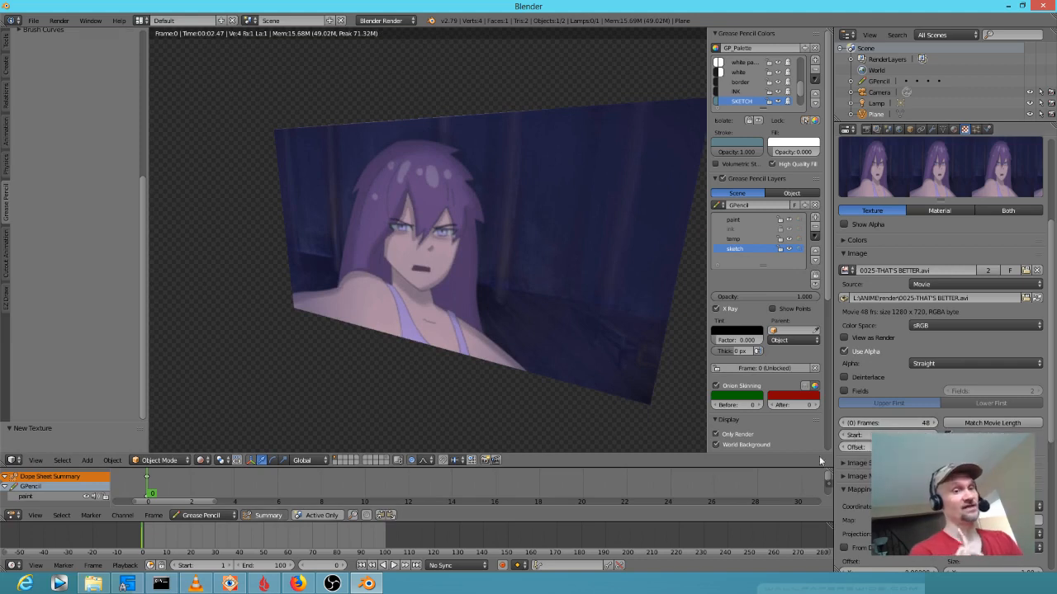
mouse_move(288, 570)
mouse_down()
mouse_move(248, 569)
mouse_move(306, 569)
mouse_up()
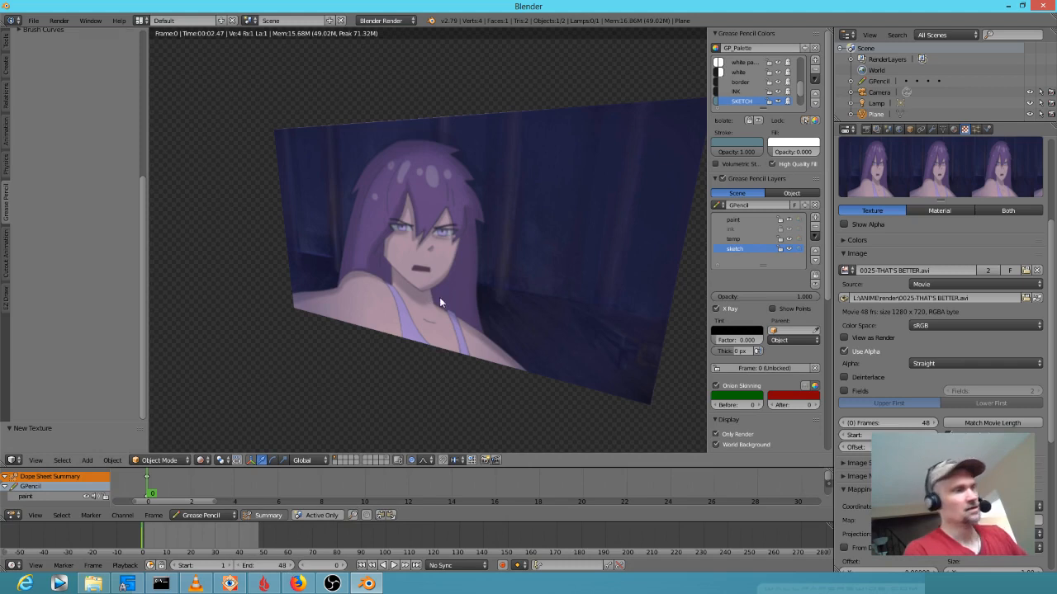
Try Material and Texture viewport shading on the video plane, and set the viewport shading to Solid
click(201, 459)
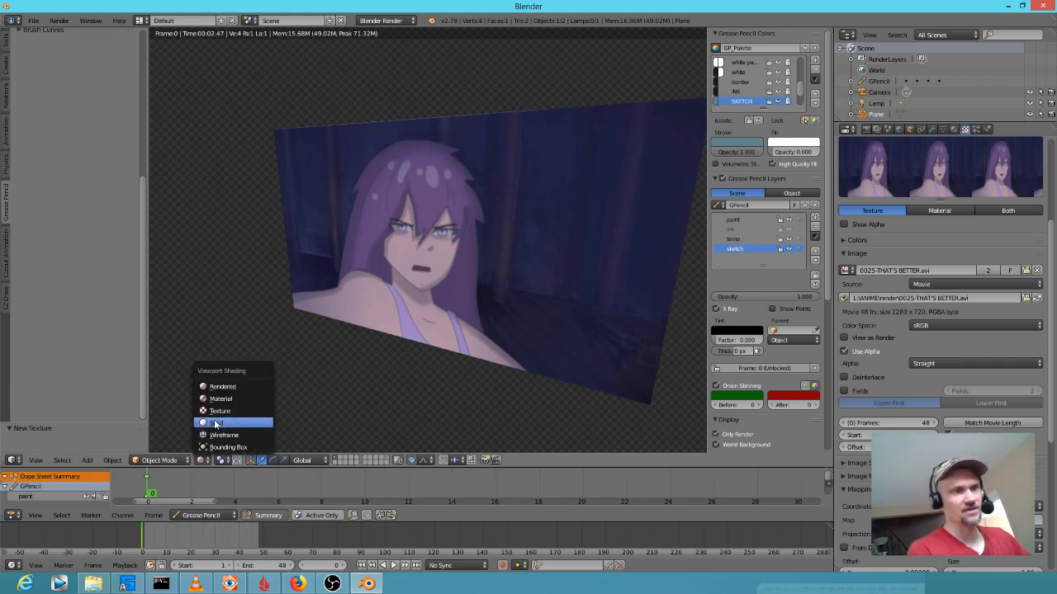
click(224, 405)
click(202, 460)
click(216, 415)
click(203, 463)
click(212, 424)
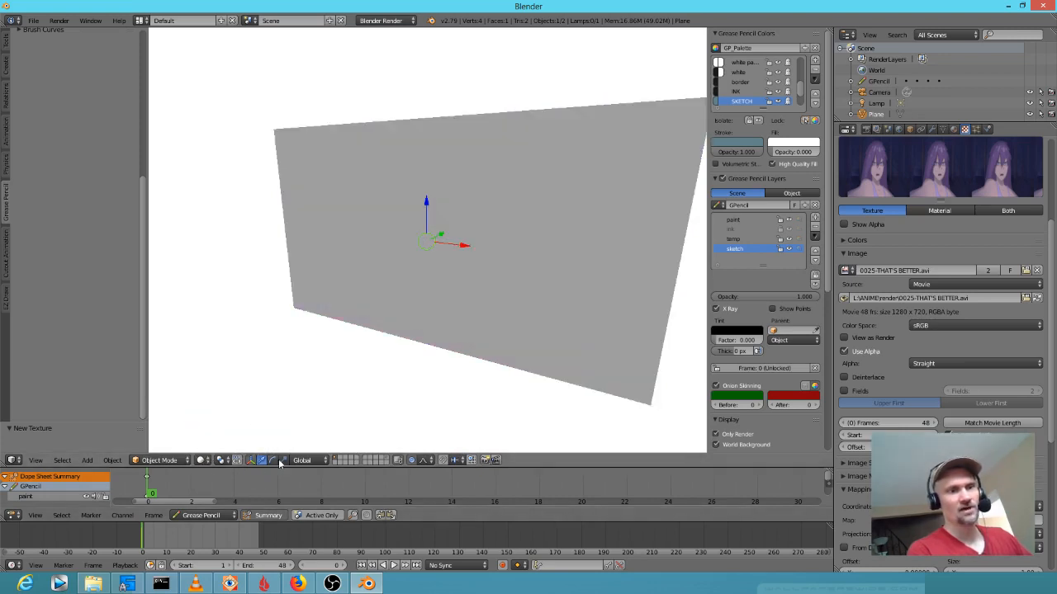
click(201, 461)
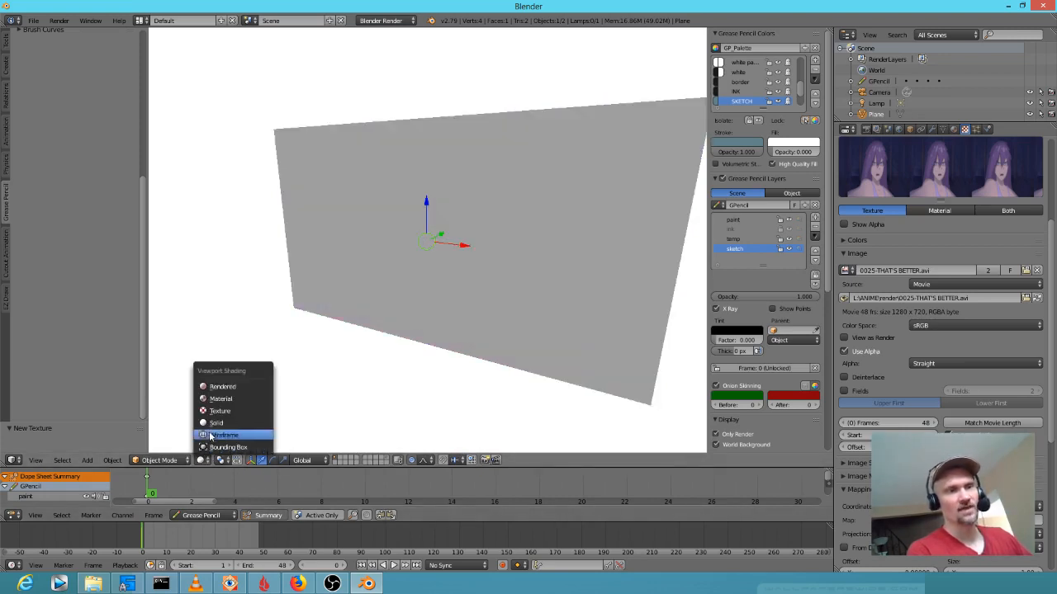
click(211, 425)
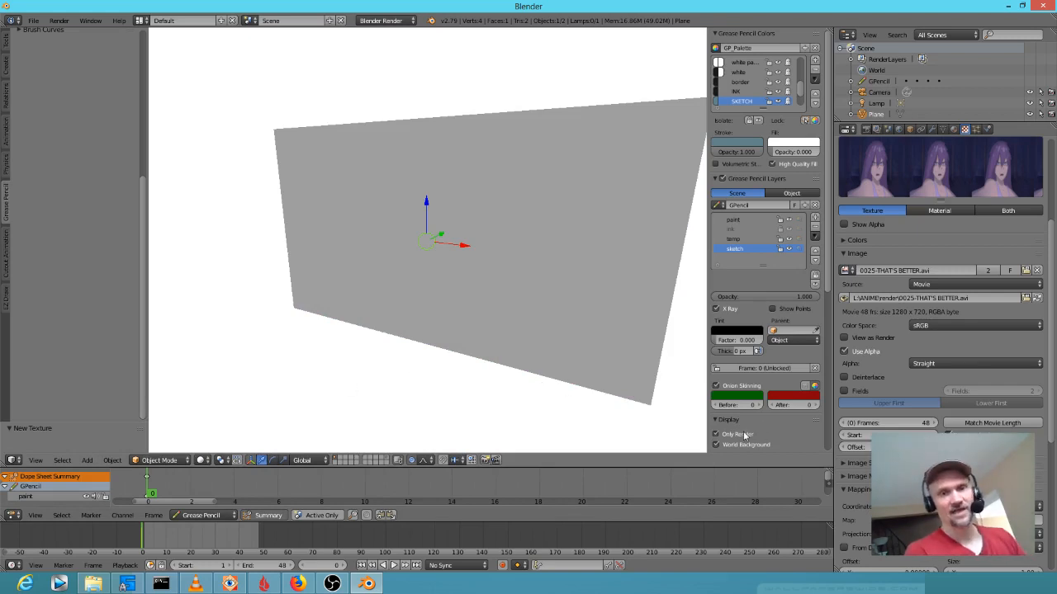
Enable Textured Solid in the viewport's shading settings
scroll(746, 435, down, 6)
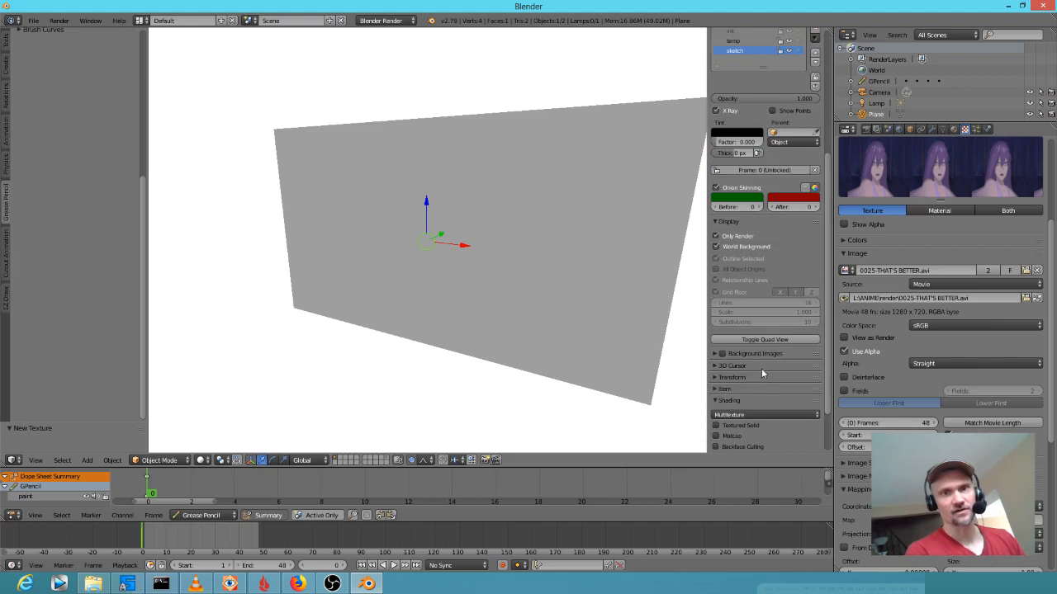
scroll(761, 368, down, 2)
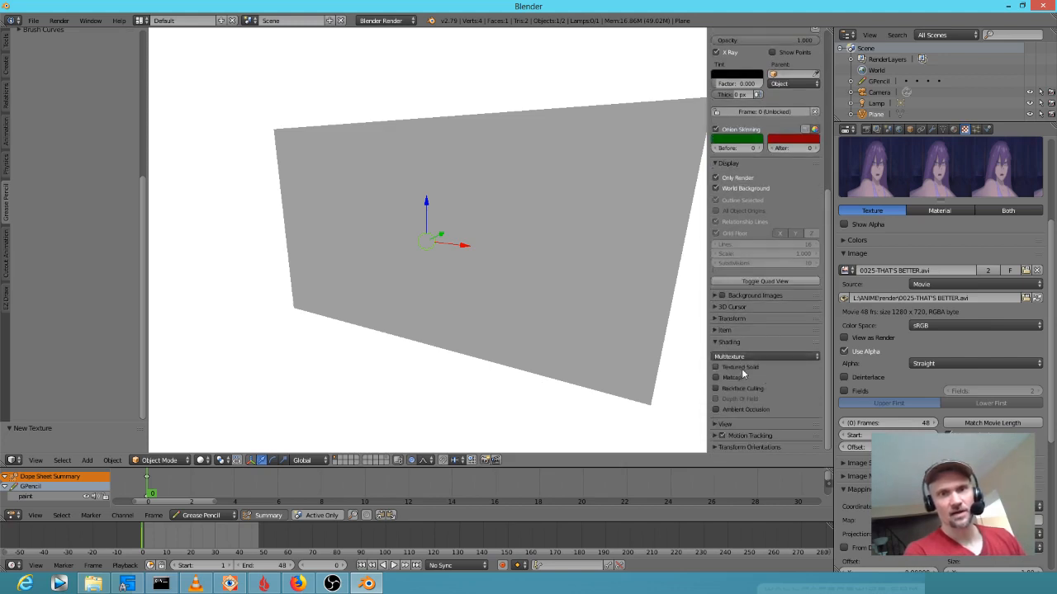
click(741, 368)
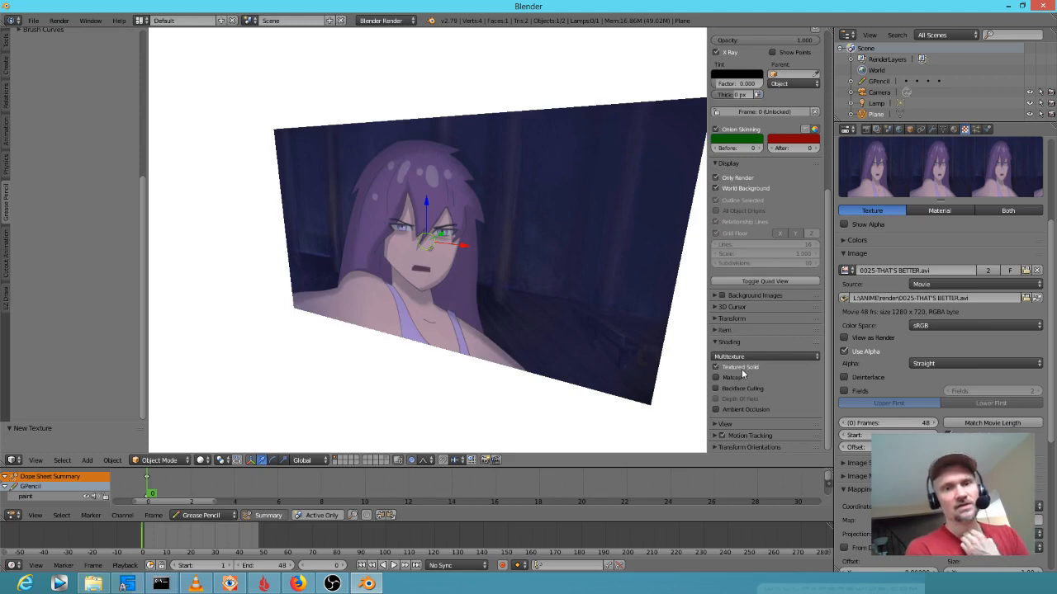
Keep the viewport shading on Solid, and play and scrub the video plane's animation while orbiting around it
click(203, 460)
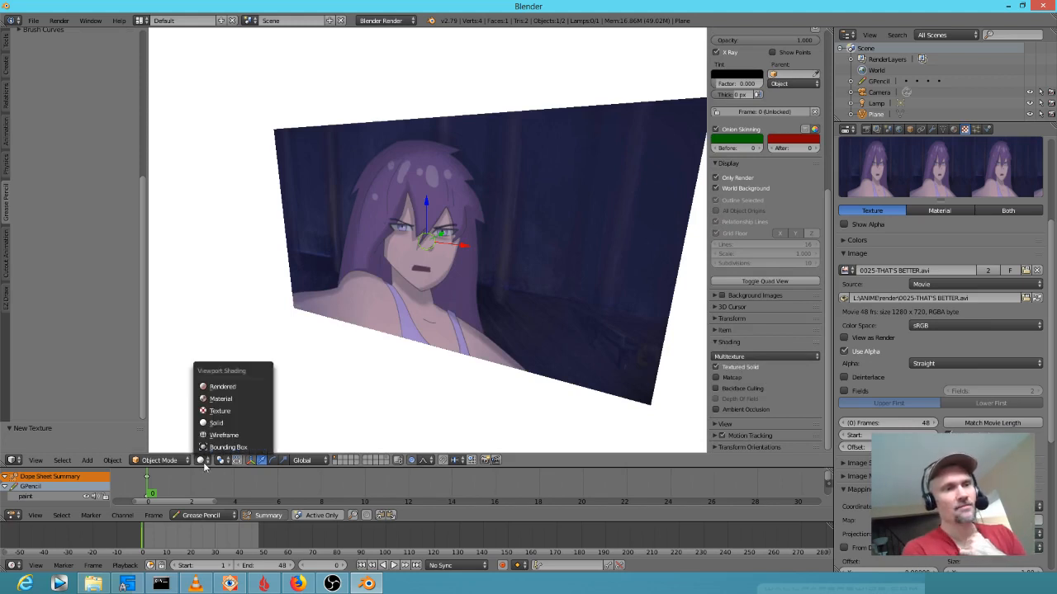
click(223, 424)
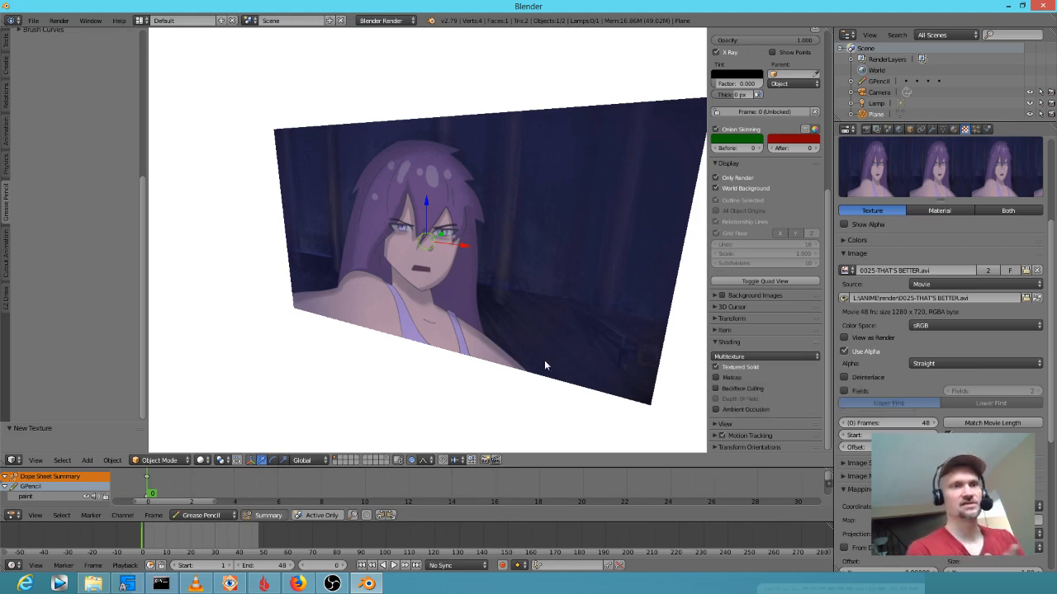
middle_drag(606, 269, 495, 286)
key(alt+a)
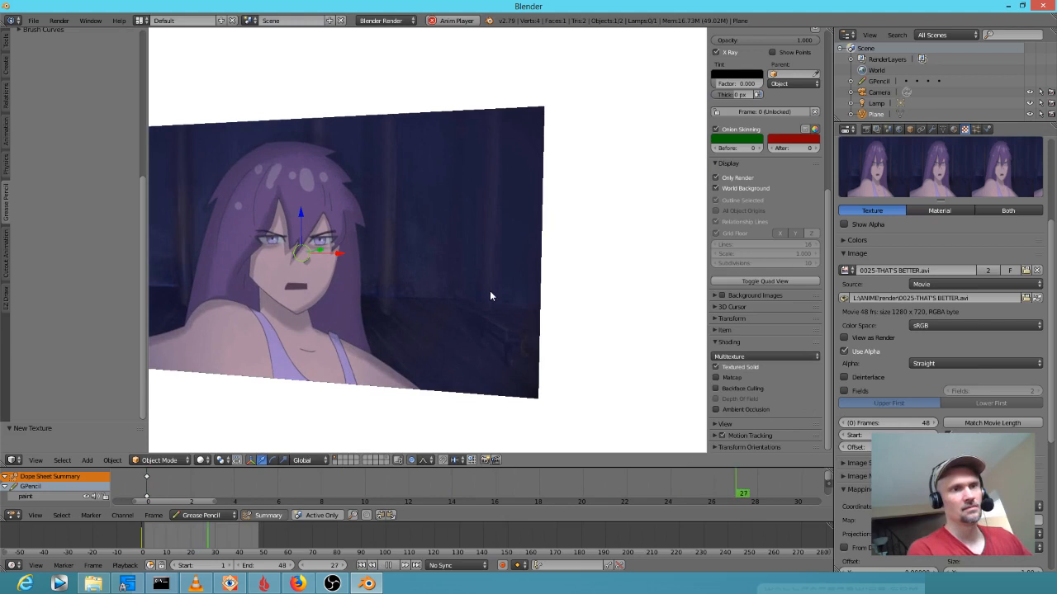
middle_drag(429, 300, 501, 302)
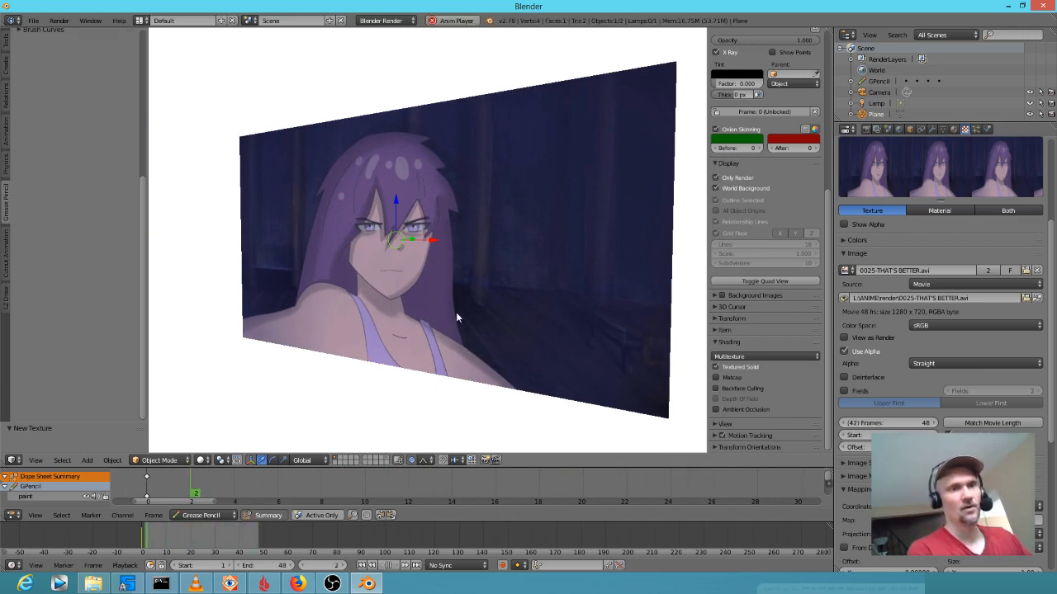
key(alt+a)
click(164, 538)
mouse_move(164, 538)
mouse_down()
mouse_move(241, 540)
mouse_move(161, 538)
mouse_move(188, 538)
mouse_move(162, 539)
mouse_move(172, 537)
mouse_up()
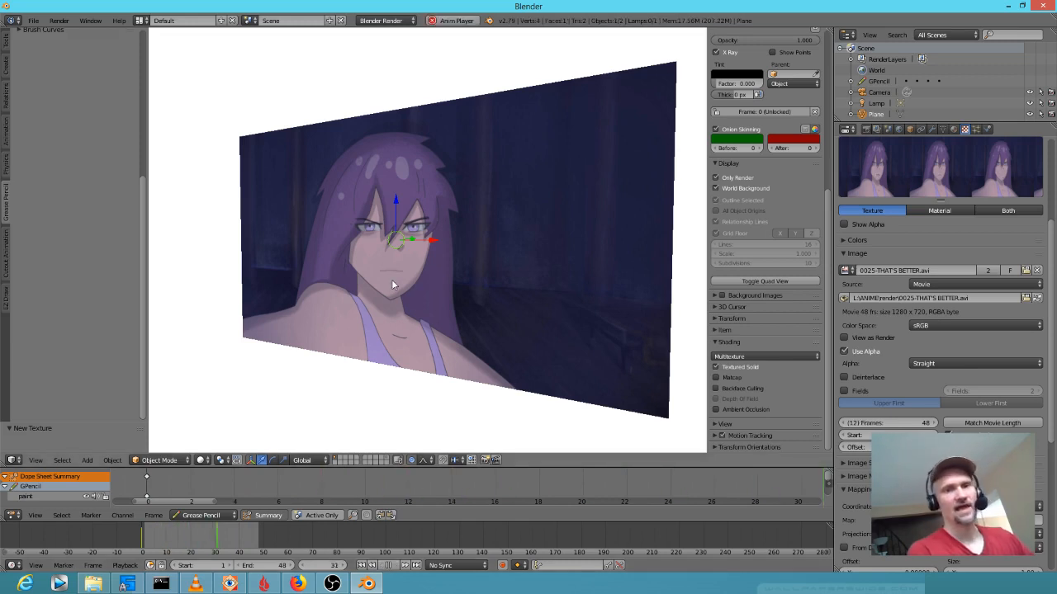
Set the viewport shading to Texture, and play and scrub the video plane's animation to preview it
click(208, 462)
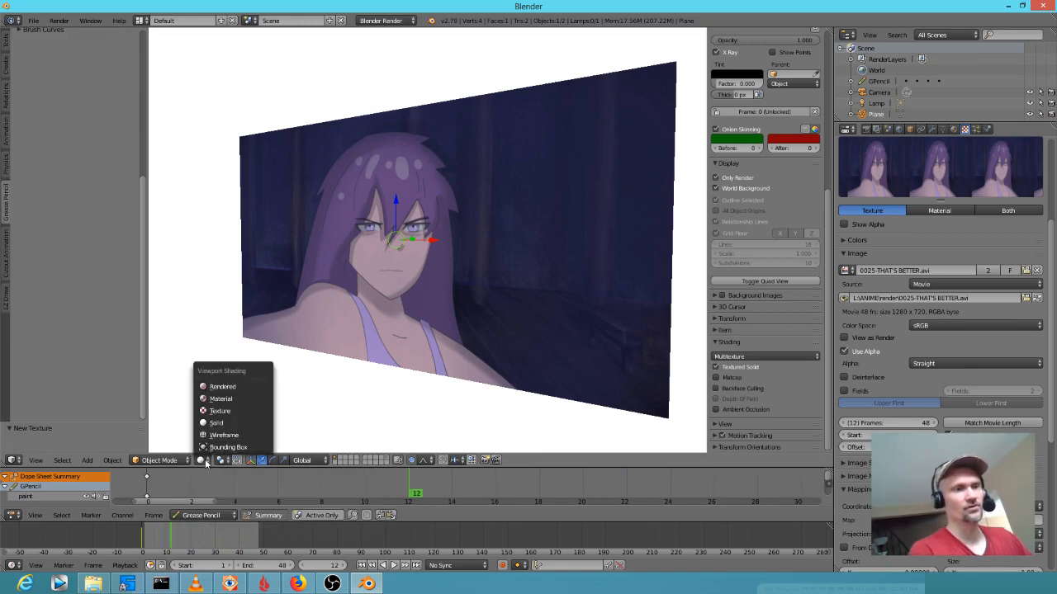
click(211, 413)
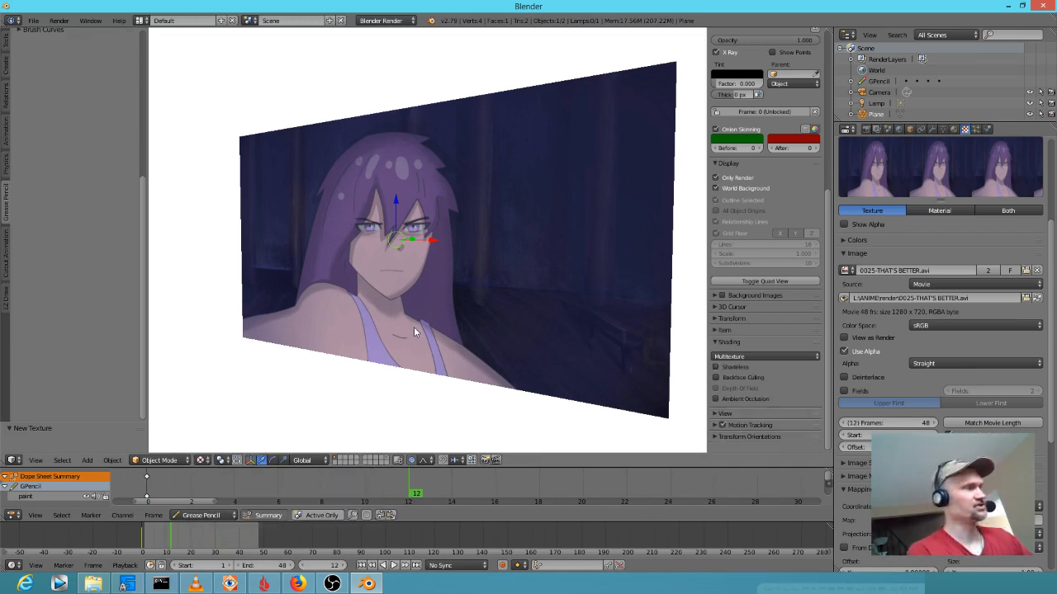
key(alt+a)
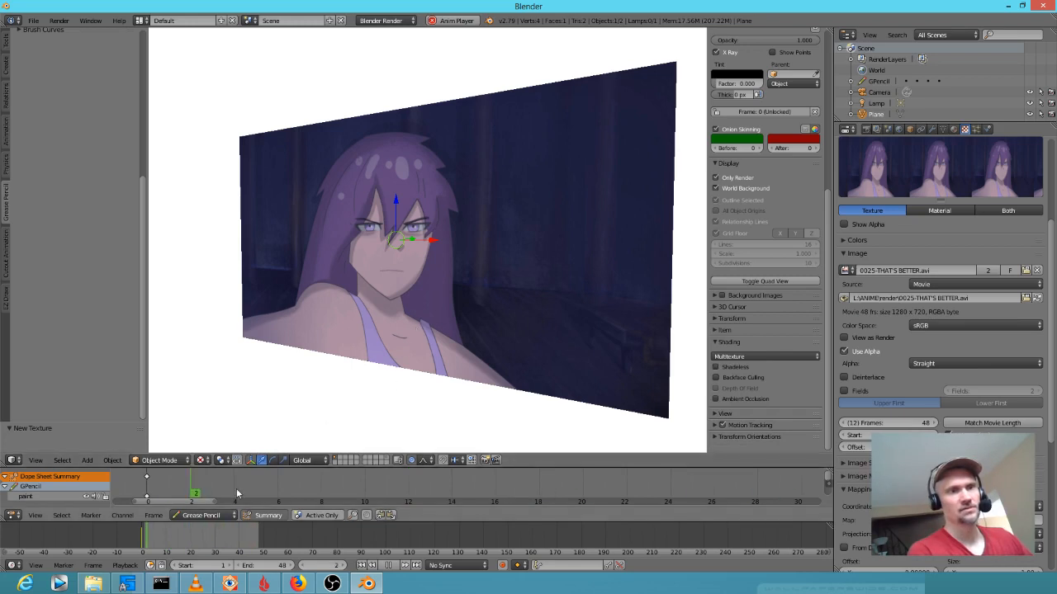
key(alt+a)
mouse_move(239, 548)
mouse_down()
mouse_move(186, 541)
mouse_move(213, 538)
mouse_up()
key(alt+a)
key(Escape)
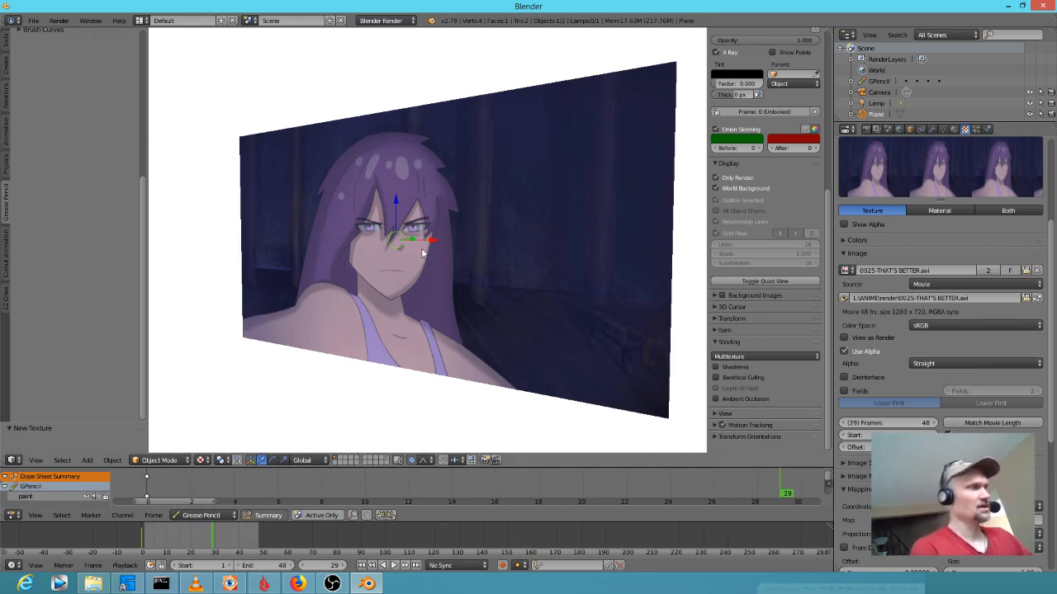
Render the animation, setting the render output folder to L:\temp\ for the frames, and return to the 3D view
key(ctrl+F12)
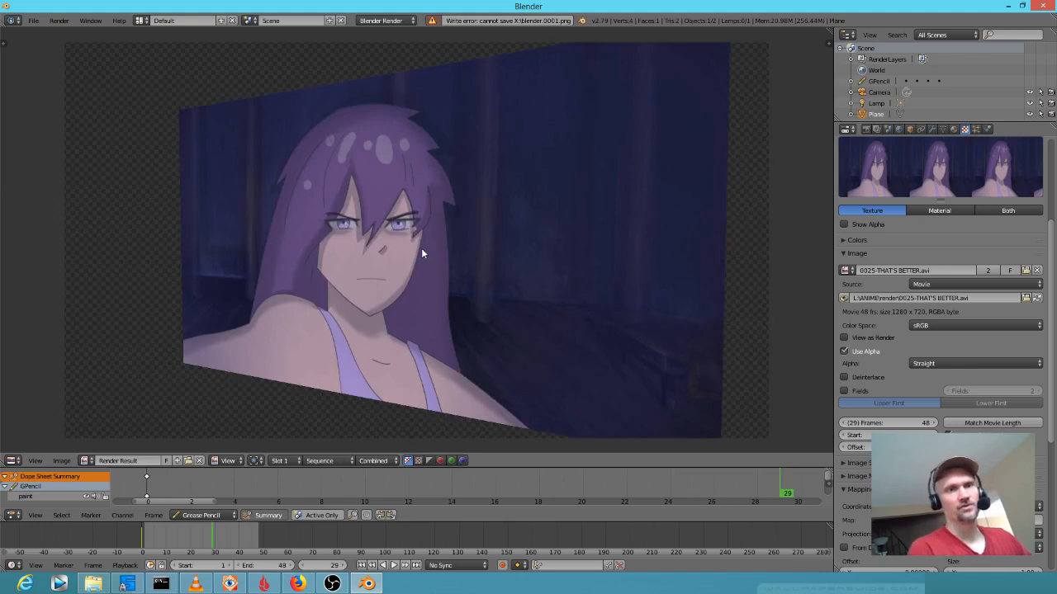
key(Escape)
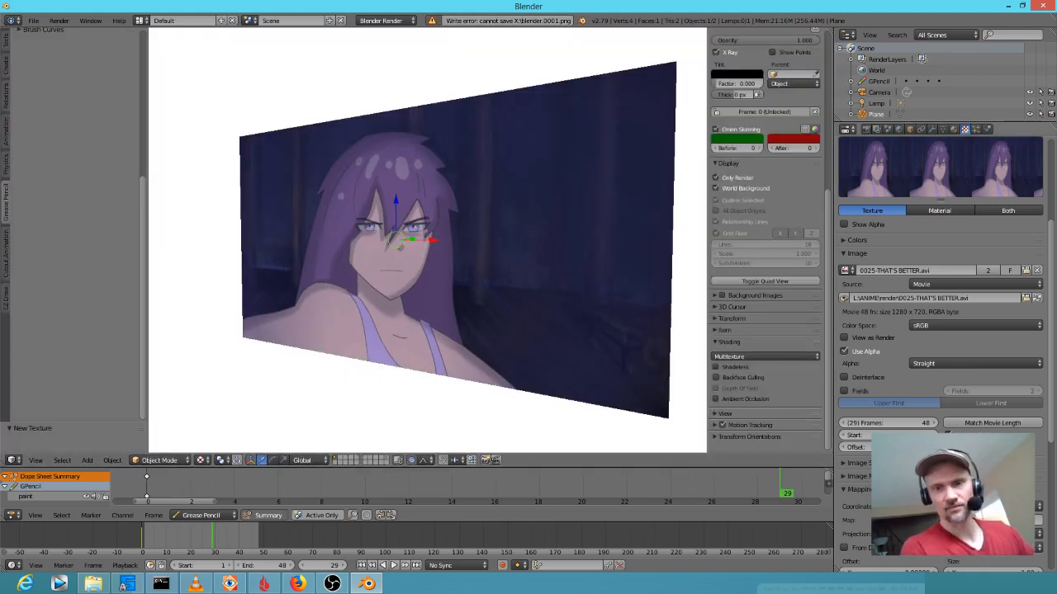
scroll(941, 330, down, 2)
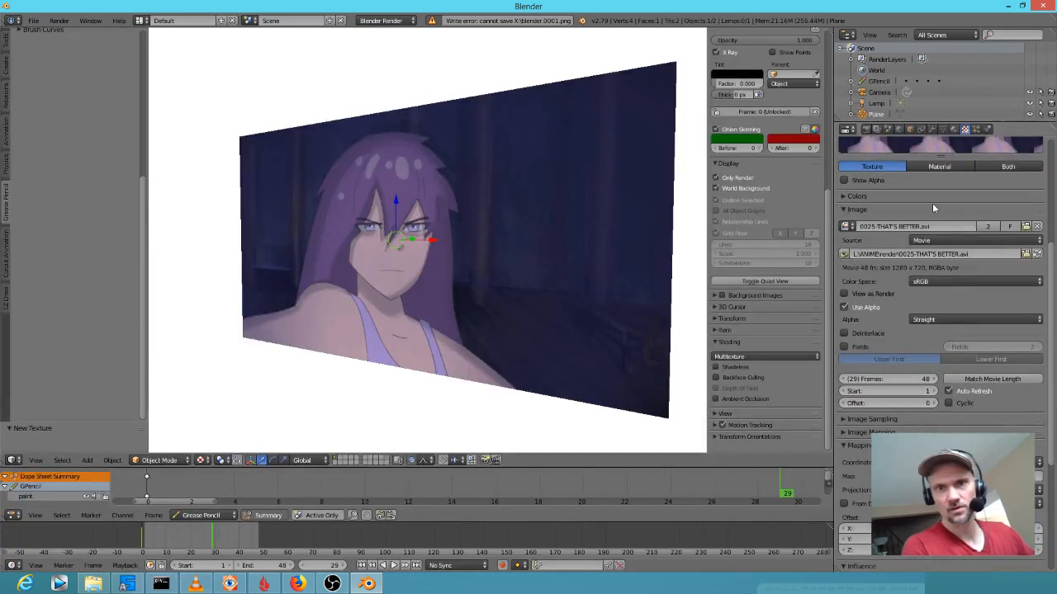
scroll(934, 208, up, 5)
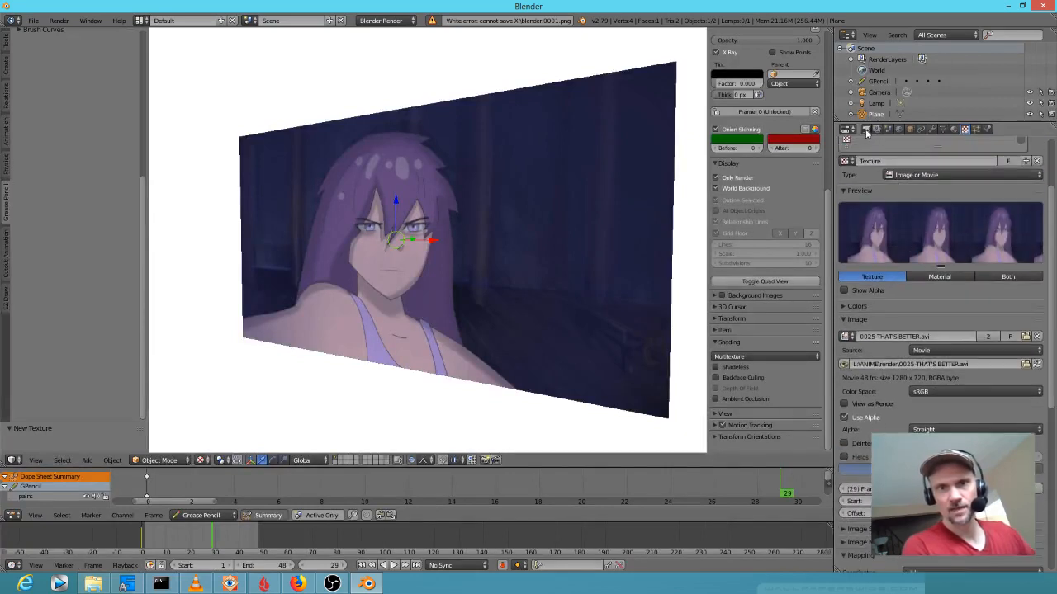
click(866, 130)
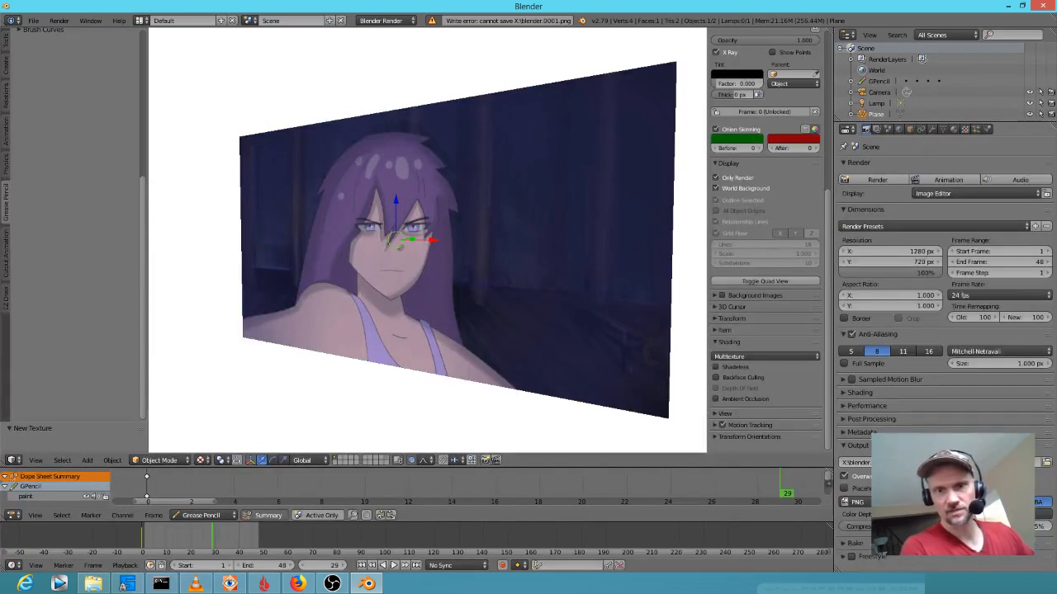
click(1046, 462)
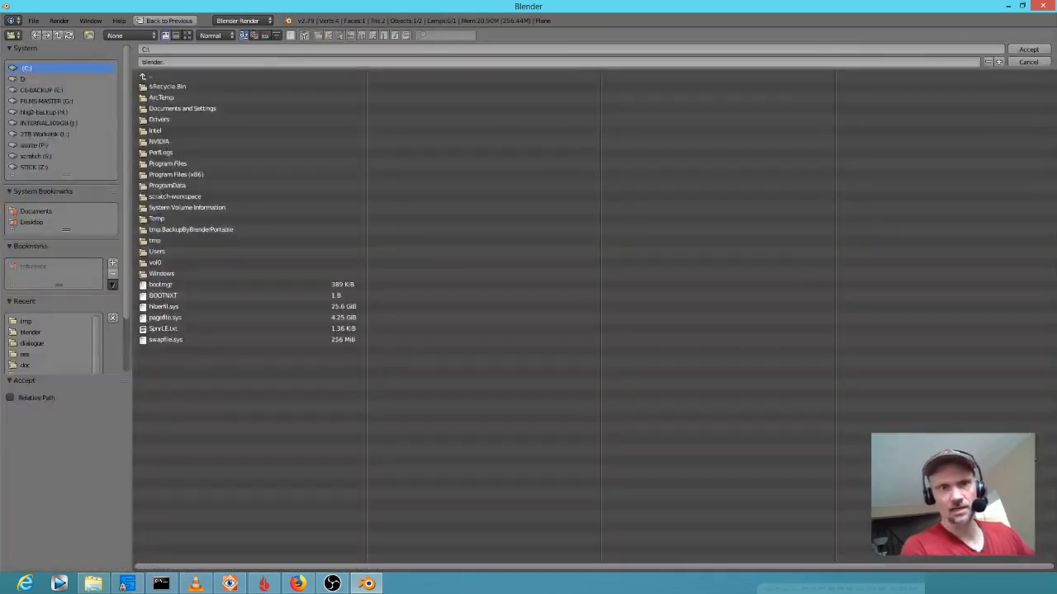
click(66, 134)
click(165, 185)
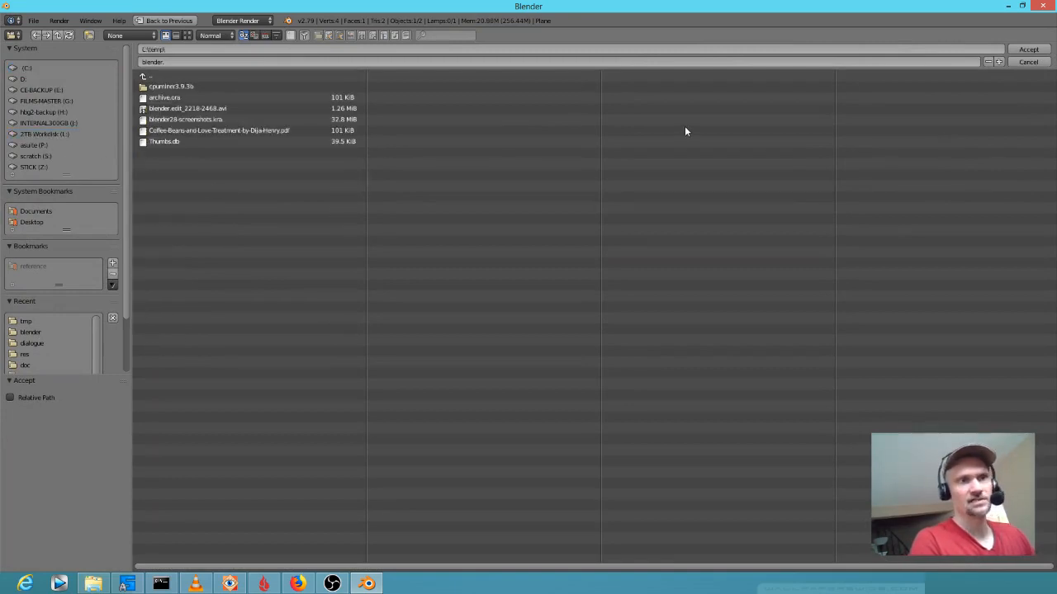
click(1023, 49)
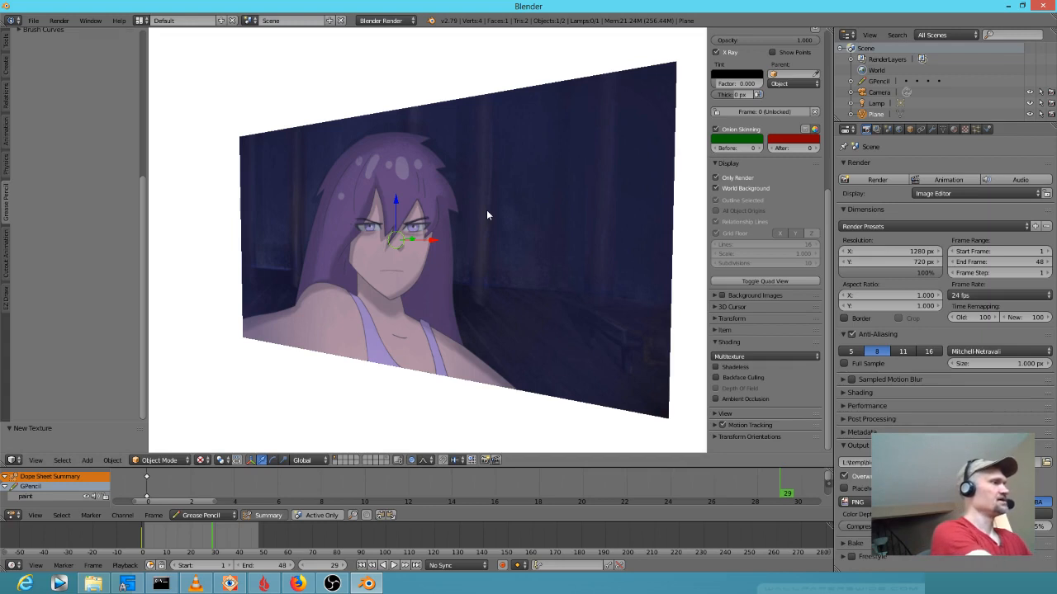
key(ctrl+F12)
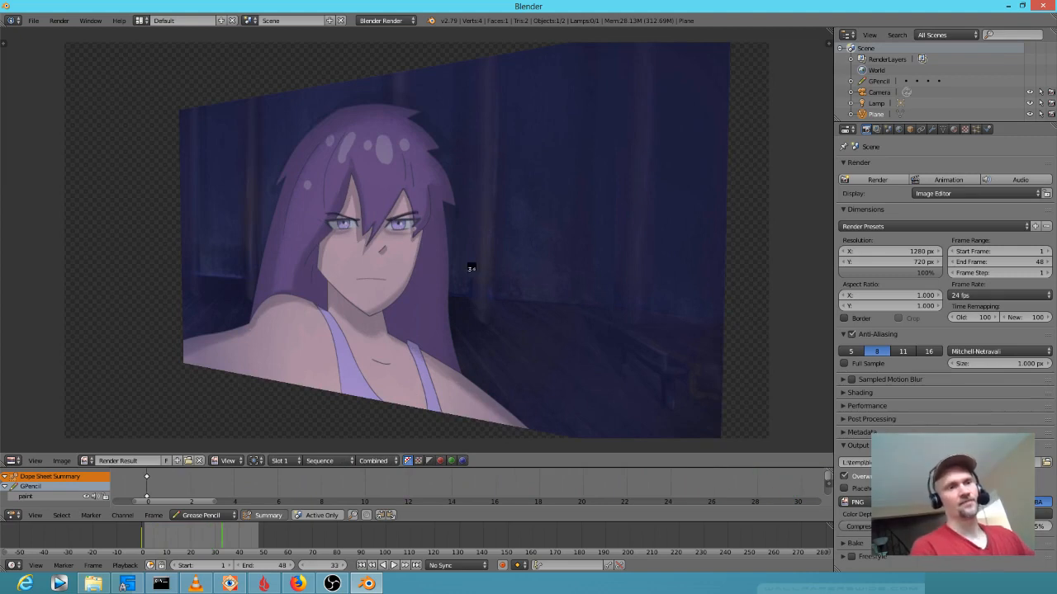
key(Escape)
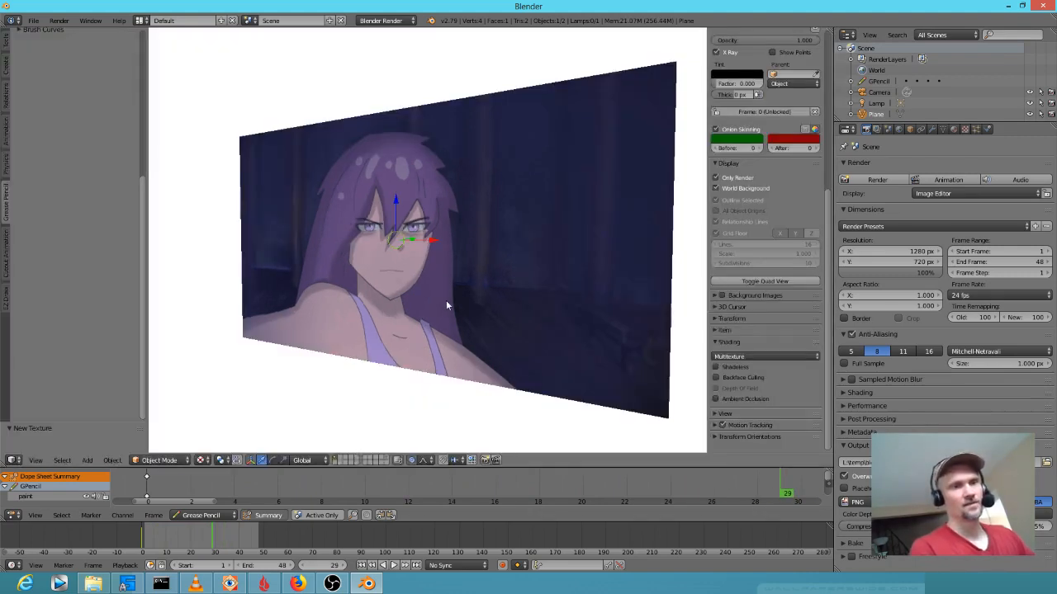
Set the viewport shading to Material, scrub to frame 9, render the animation again and close the render result
click(203, 461)
click(217, 405)
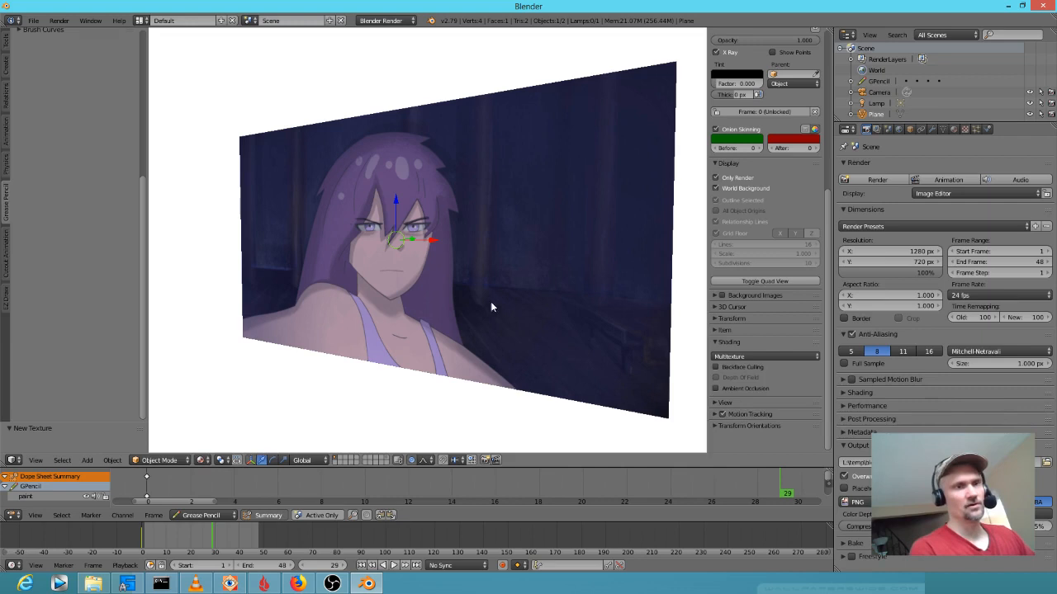
mouse_move(153, 541)
mouse_down()
mouse_move(203, 547)
mouse_move(163, 547)
mouse_up()
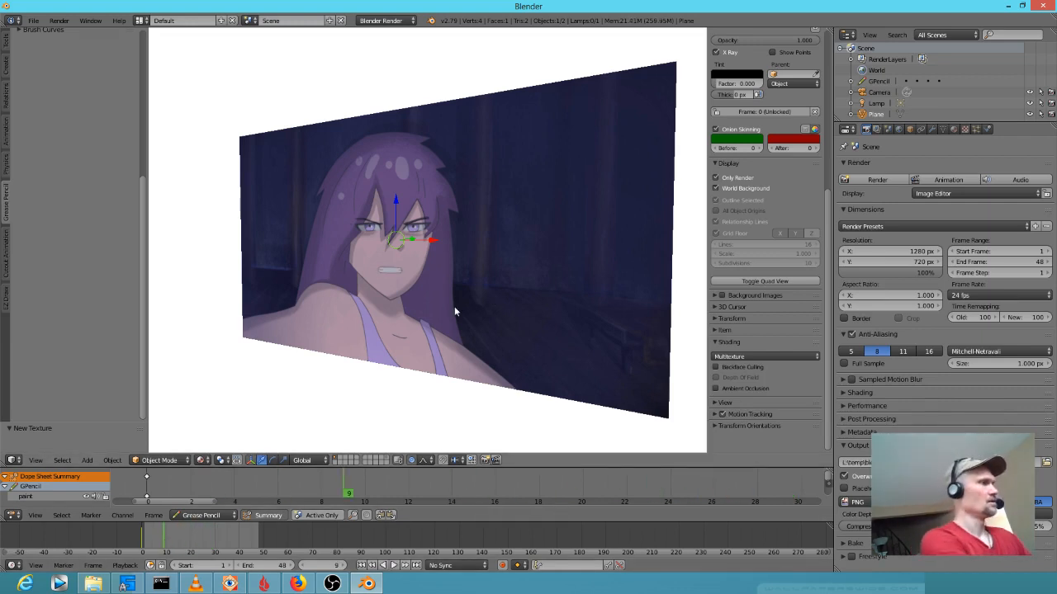
key(ctrl+F12)
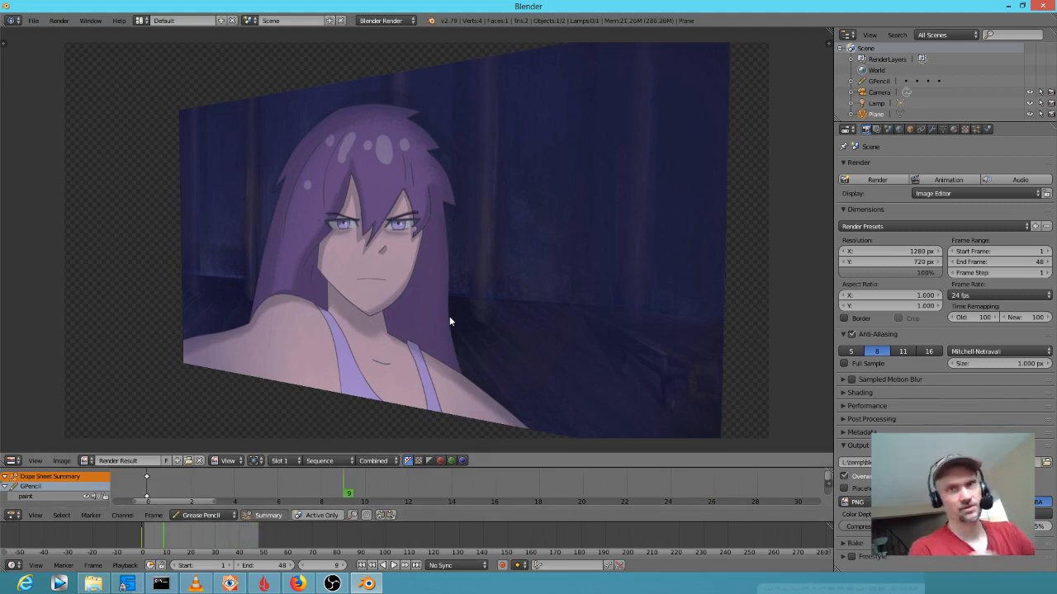
key(Escape)
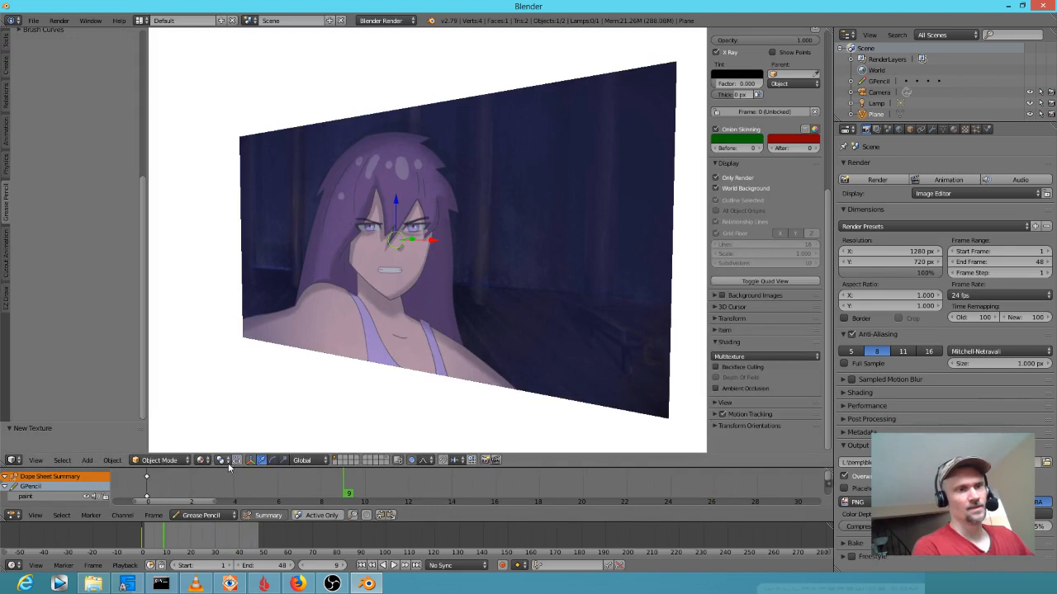
Scrub back to the start and play the video plane's animation in Material shading from a wider angle
mouse_move(203, 538)
mouse_down()
mouse_move(168, 538)
mouse_move(299, 551)
mouse_move(118, 537)
mouse_up()
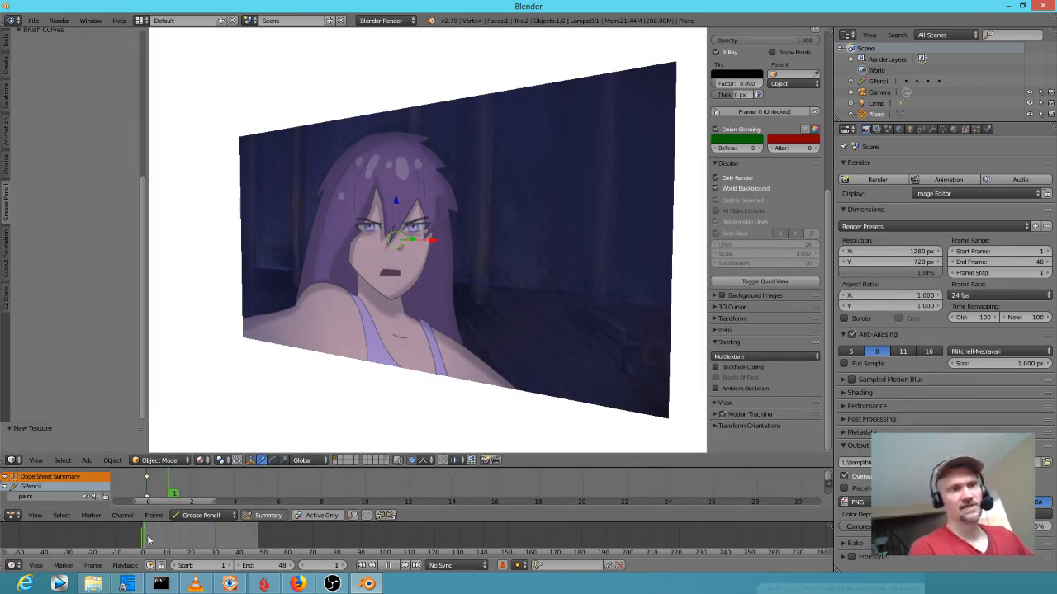
key(alt+a)
middle_drag(507, 318, 544, 335)
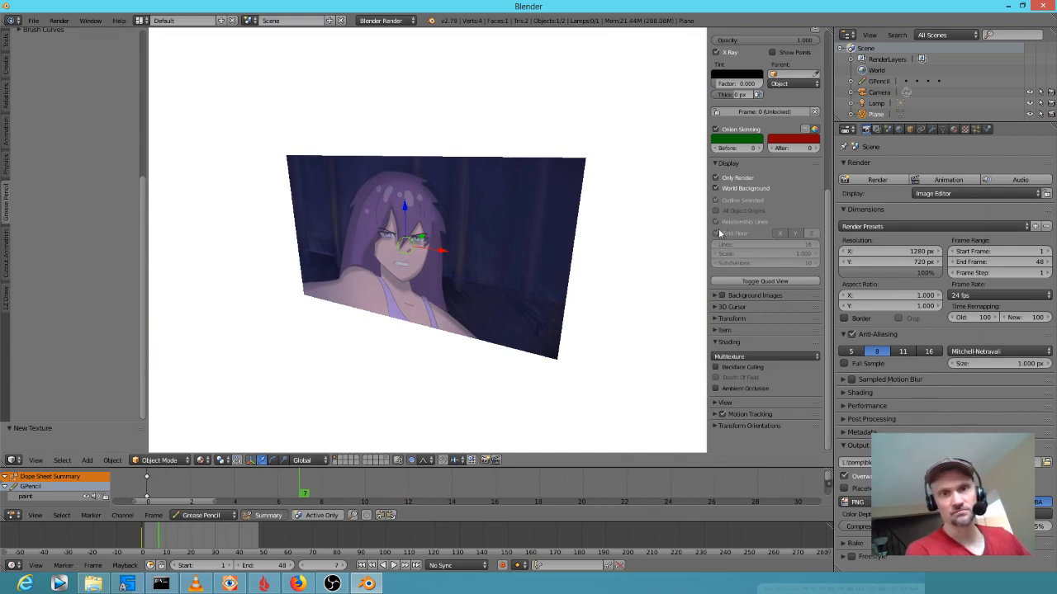
Turn off Only Render in the viewport's display settings and move the current frame to 0
click(716, 178)
mouse_move(494, 304)
middle_down()
mouse_move(526, 278)
mouse_move(580, 306)
mouse_move(500, 318)
middle_up()
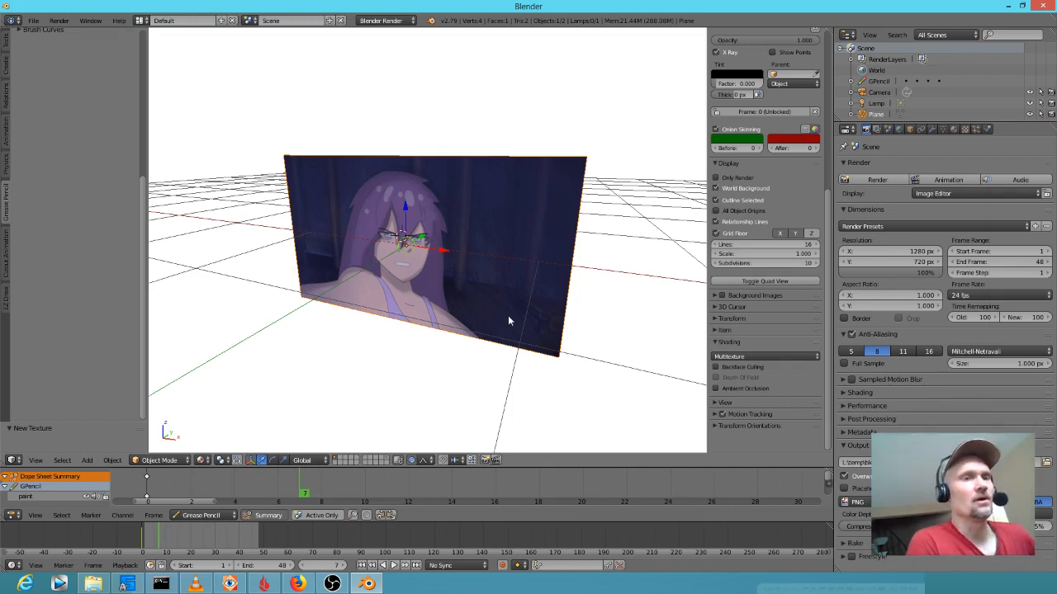
middle_drag(472, 311, 543, 217)
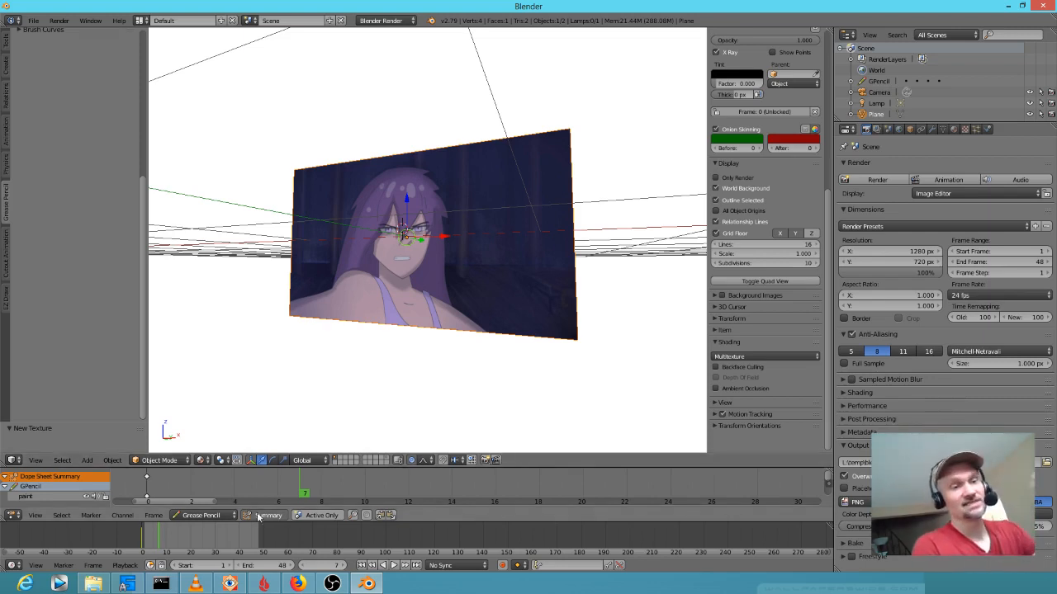
mouse_move(276, 501)
mouse_down()
mouse_move(152, 501)
mouse_move(459, 501)
mouse_move(152, 501)
mouse_up()
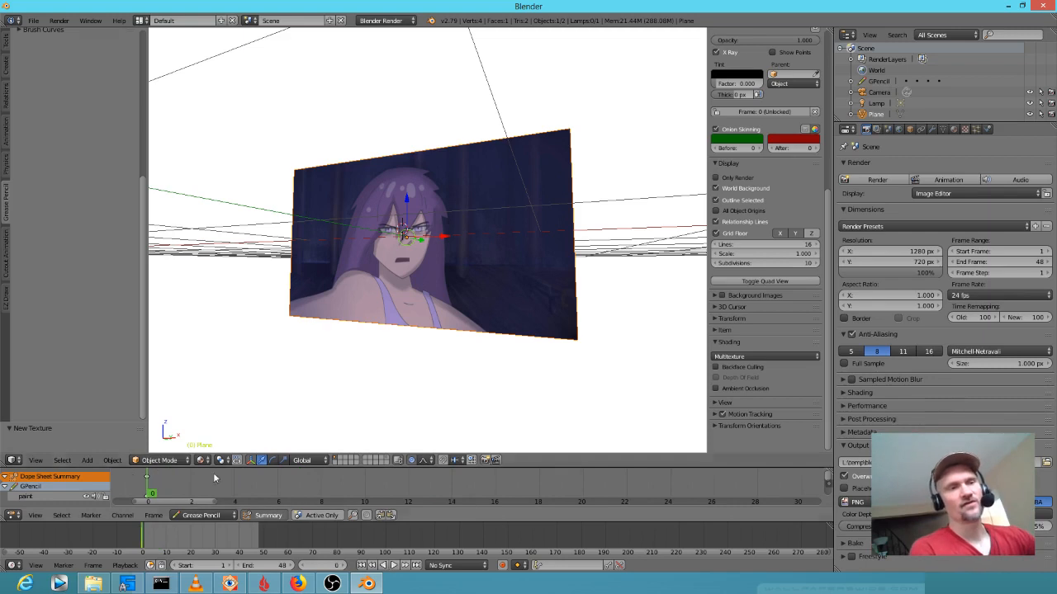
middle_drag(526, 286, 452, 287)
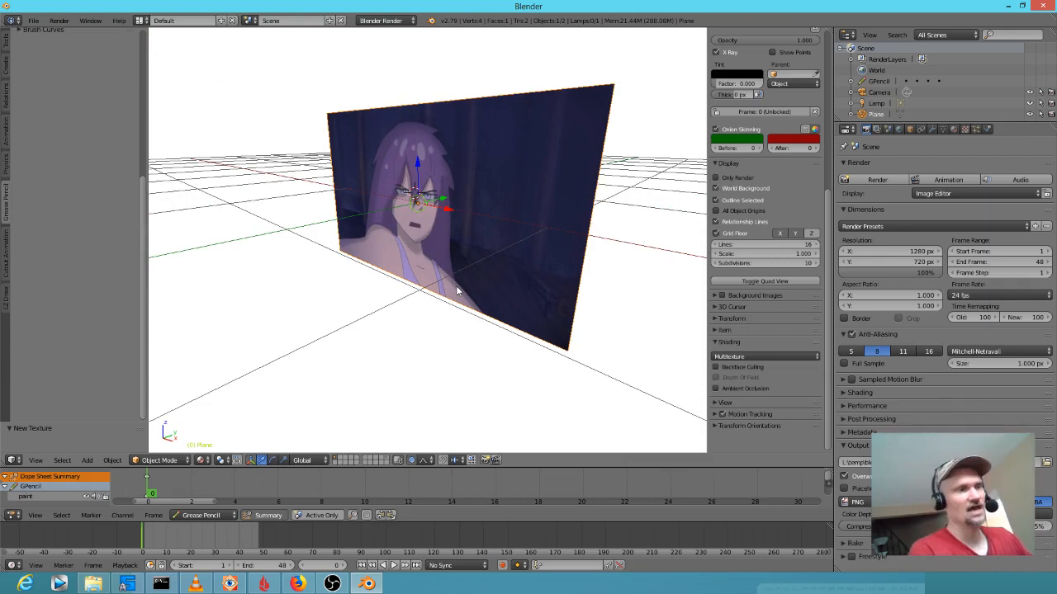
middle_drag(466, 318, 503, 300)
scroll(540, 295, down, 3)
scroll(541, 293, up, 3)
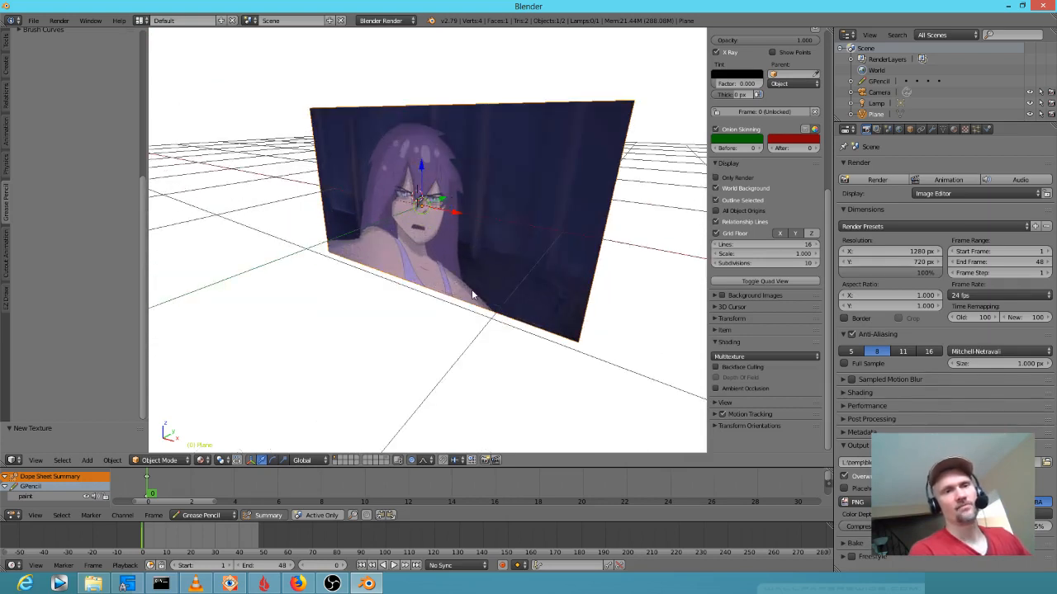
scroll(479, 297, down, 3)
middle_drag(442, 263, 442, 236)
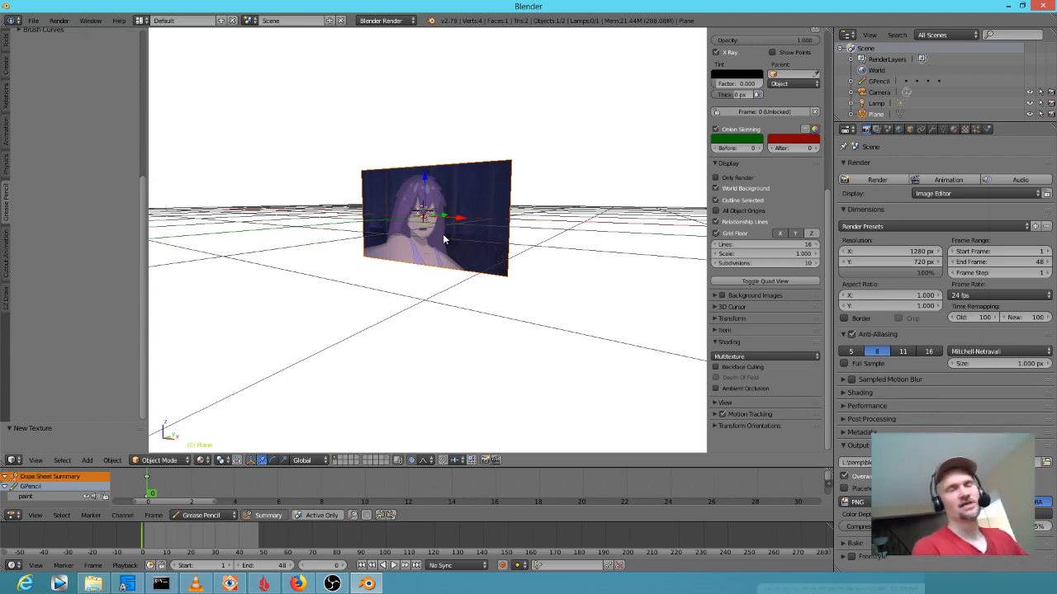
mouse_move(521, 252)
shift+middle_down()
mouse_move(500, 261)
mouse_move(524, 268)
shift+middle_up()
scroll(523, 269, up, 3)
middle_drag(598, 277, 526, 265)
scroll(605, 280, down, 1)
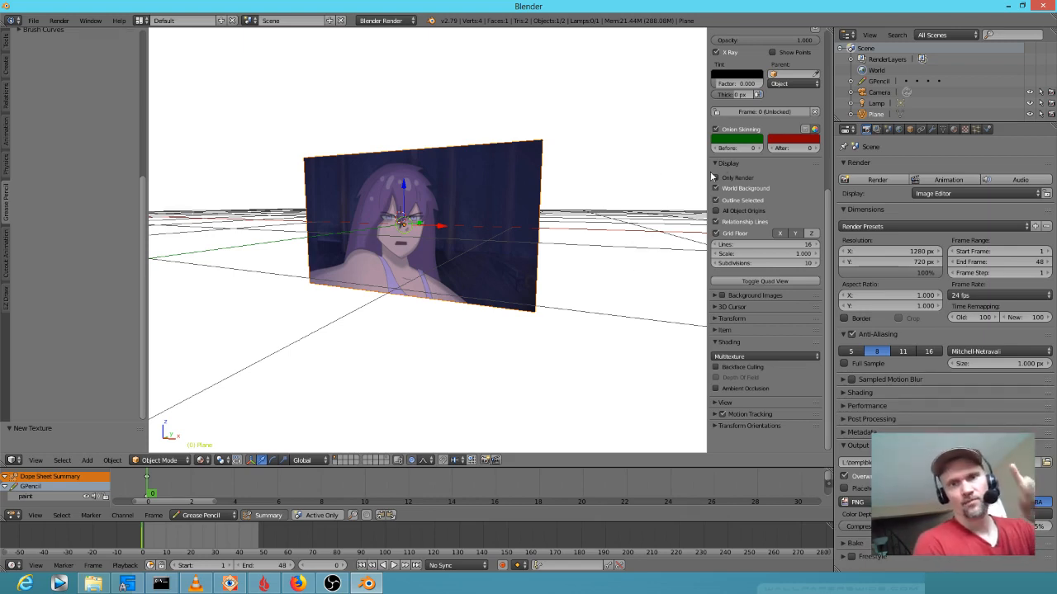
Turn off Shadeless on the video plane's material and compare the plane in Rendered and Material viewport shading
click(955, 130)
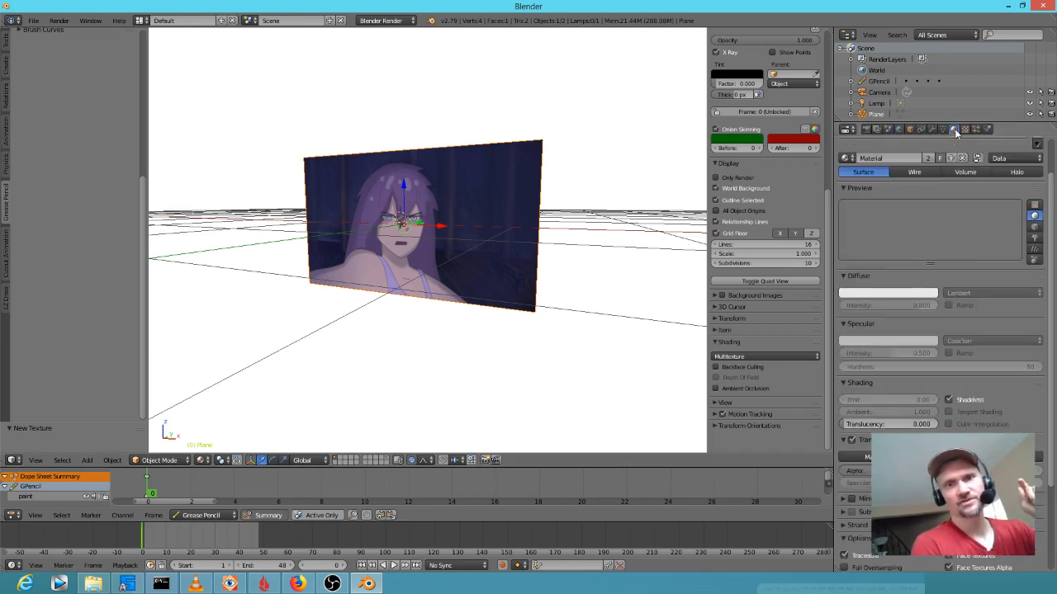
click(969, 400)
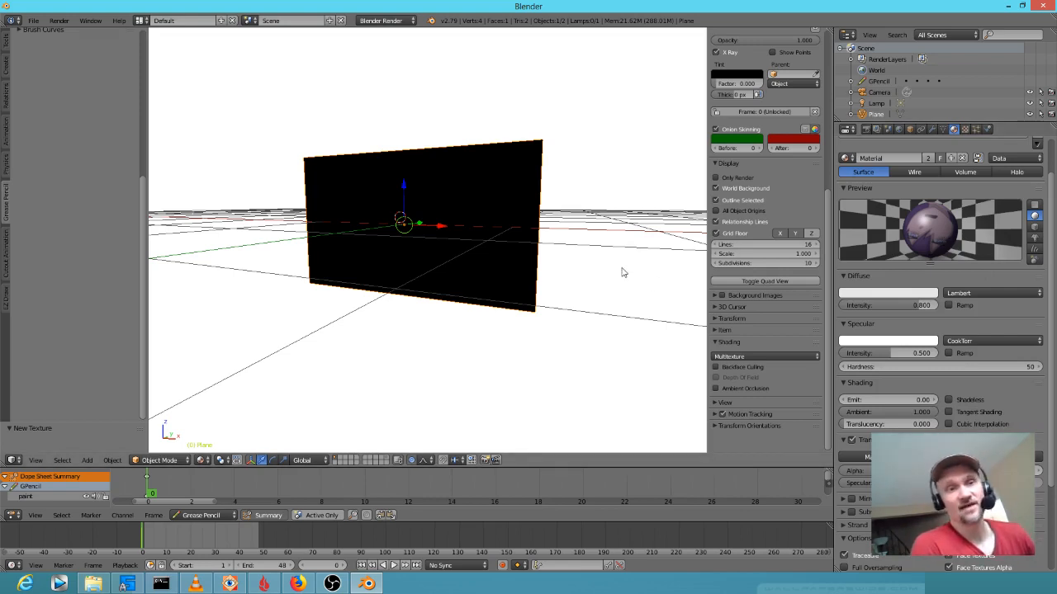
click(206, 460)
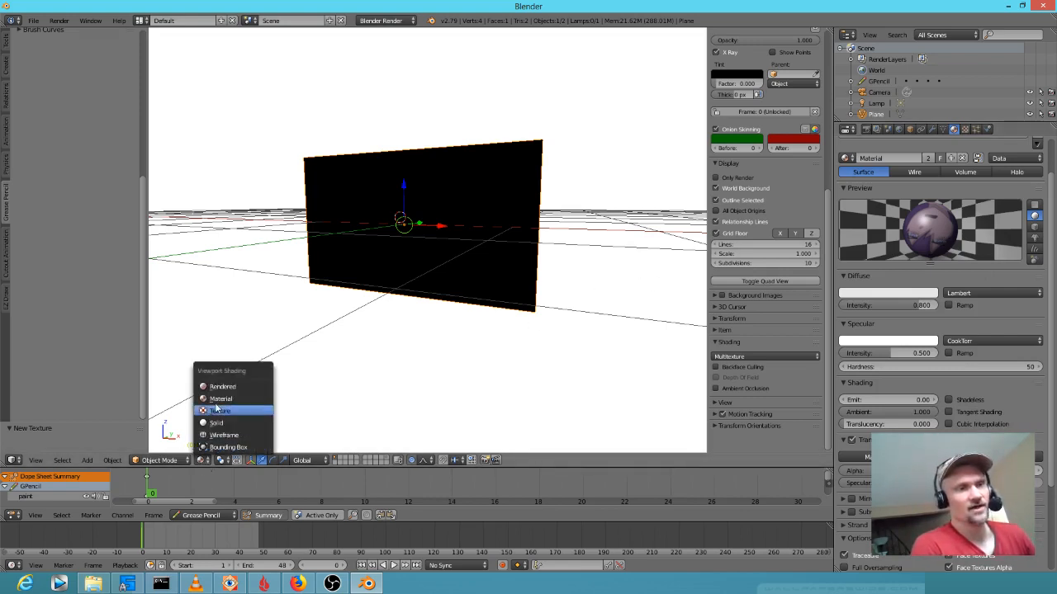
click(219, 386)
click(201, 460)
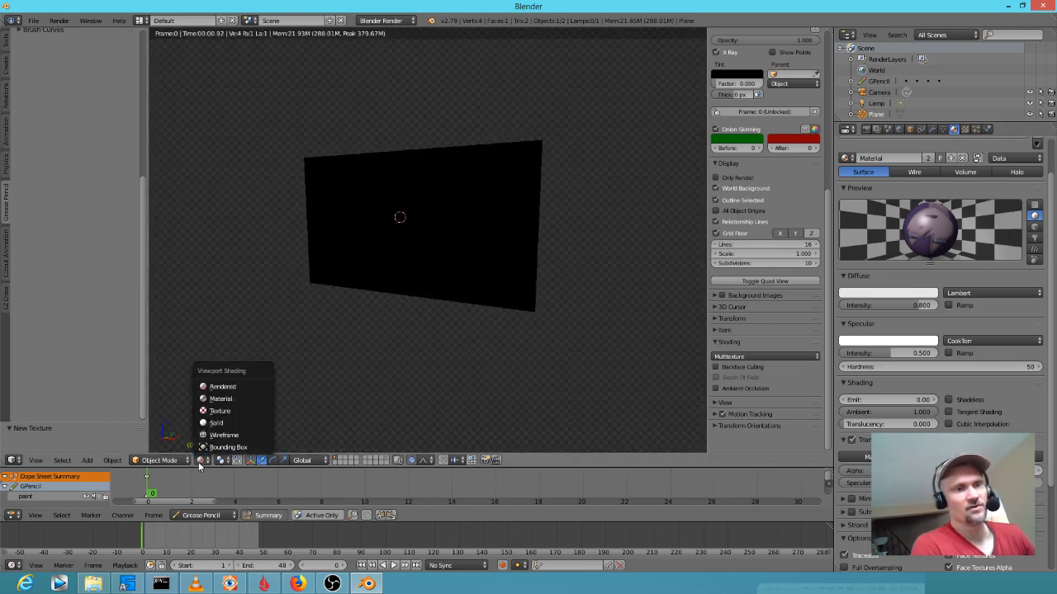
click(219, 399)
Add a point lamp and move it away from the video plane so that it lights the plane's front
scroll(560, 259, down, 3)
middle_drag(545, 275, 514, 304)
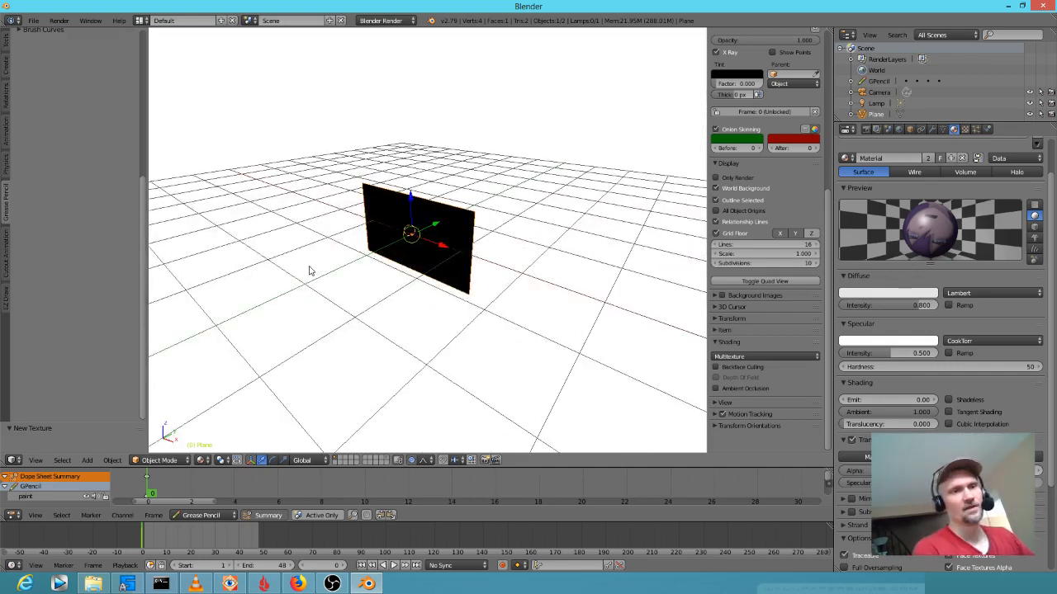
key(shift+a)
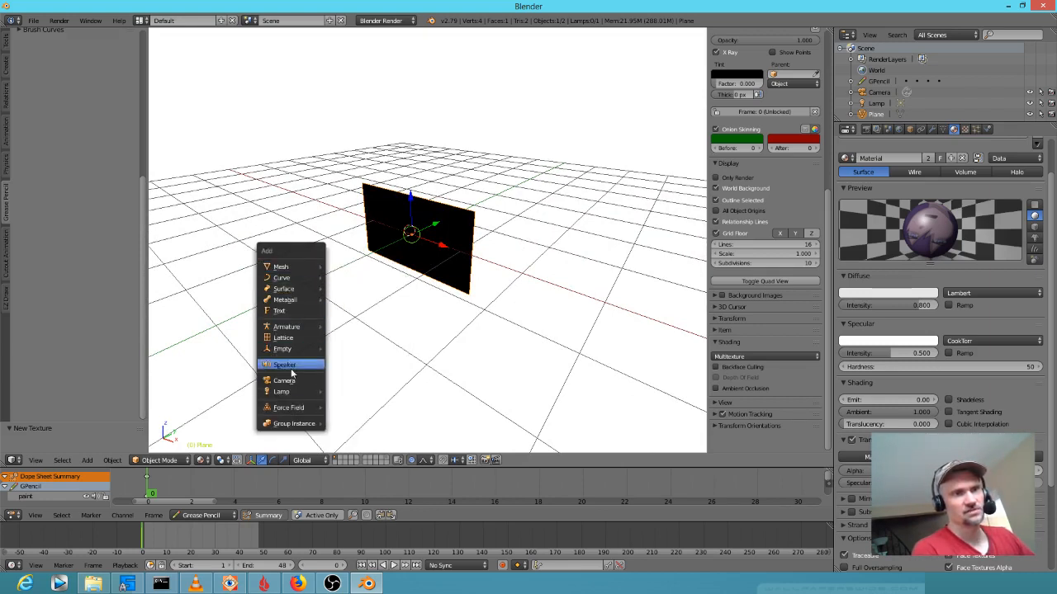
mouse_move(285, 391)
click(351, 398)
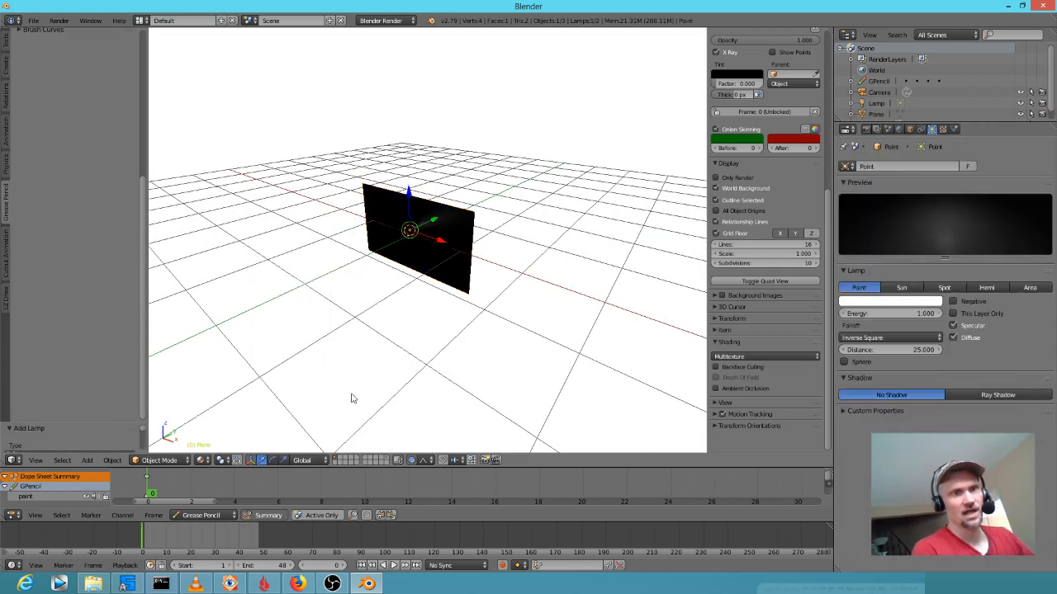
key(g)
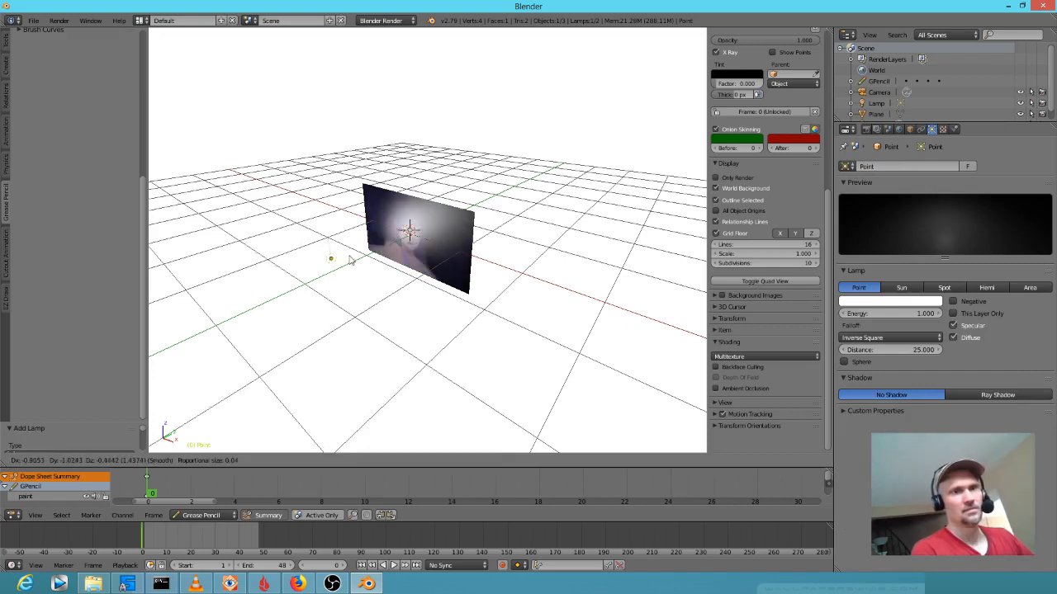
click(207, 275)
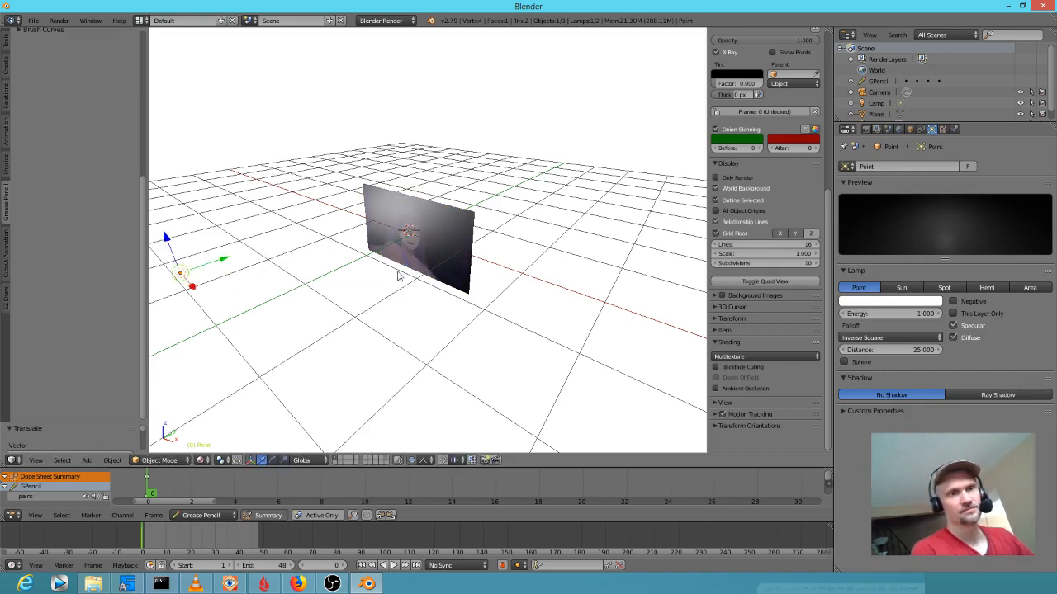
Raise the point lamp toward the plane's upper-left corner and examine how its light falls on the video
middle_drag(297, 281, 365, 267)
key(g)
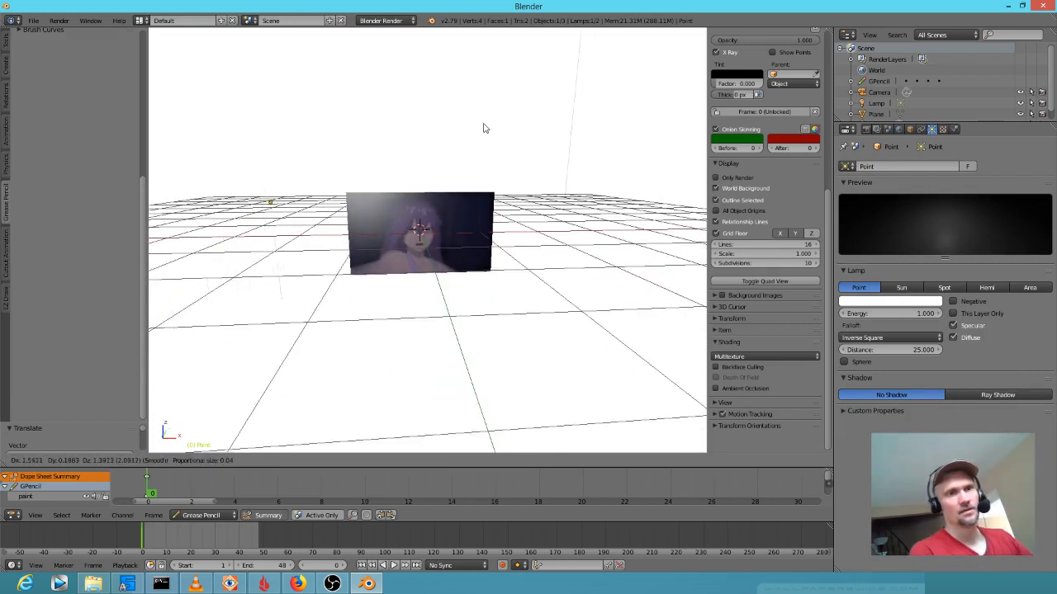
click(505, 157)
scroll(493, 198, up, 4)
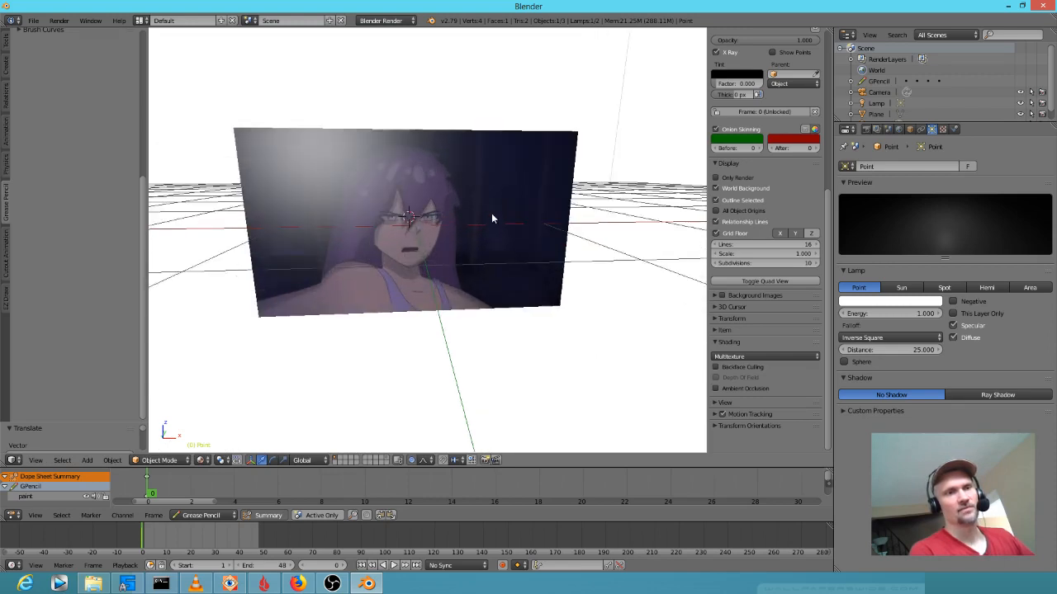
middle_drag(349, 224, 415, 232)
scroll(415, 231, down, 3)
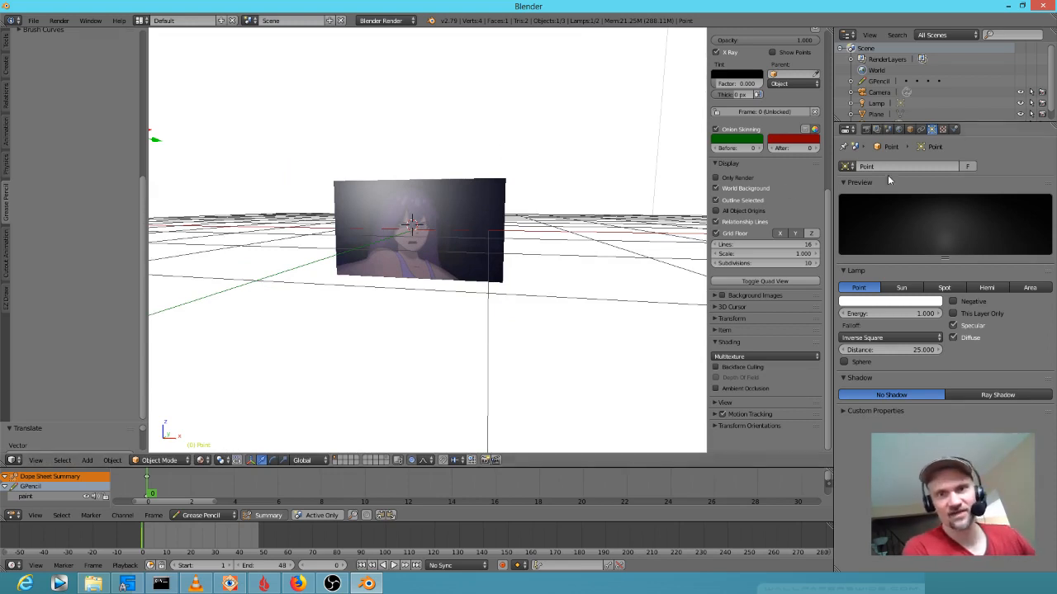
Select the video plane and set its material's Specular Intensity to 0
right_click(478, 240)
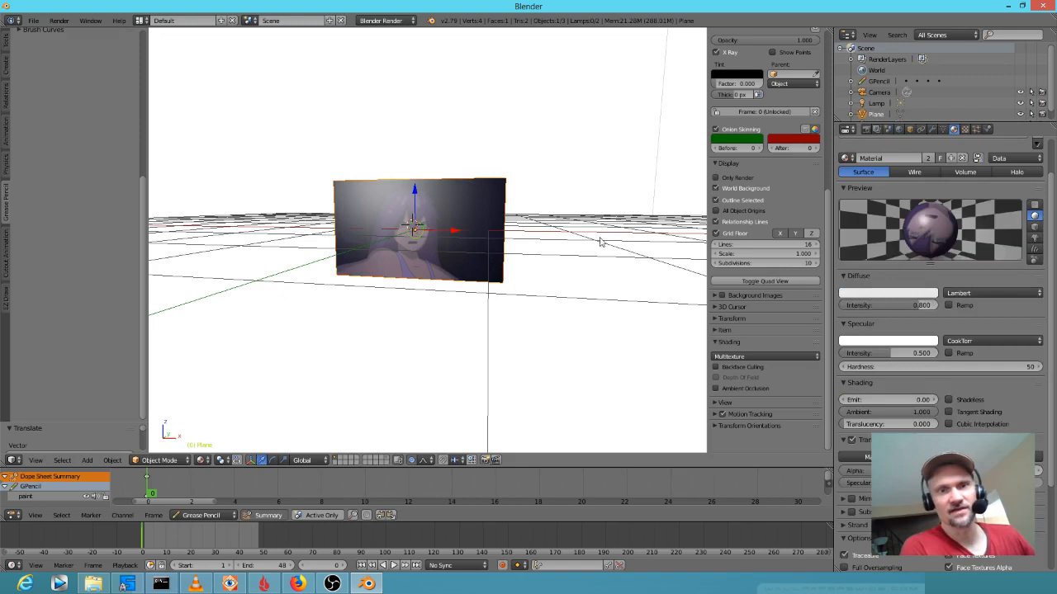
drag(884, 349, 850, 350)
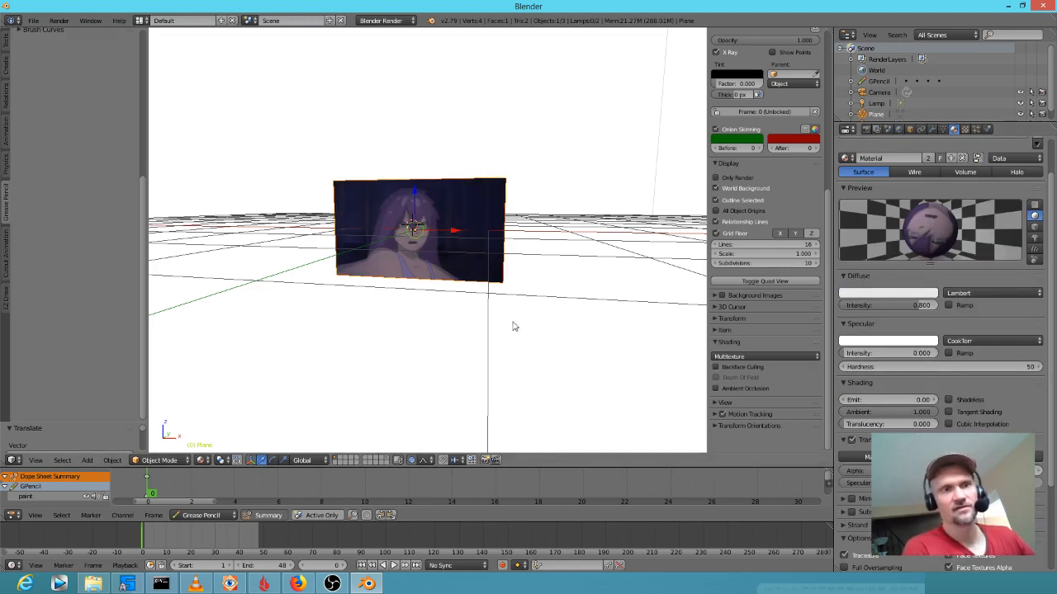
mouse_move(850, 353)
mouse_down()
mouse_move(938, 354)
mouse_move(842, 353)
mouse_up()
Select the point lamp and move it closer to the plane's front in top view
scroll(429, 231, down, 4)
scroll(428, 230, up, 2)
drag(277, 188, 337, 204)
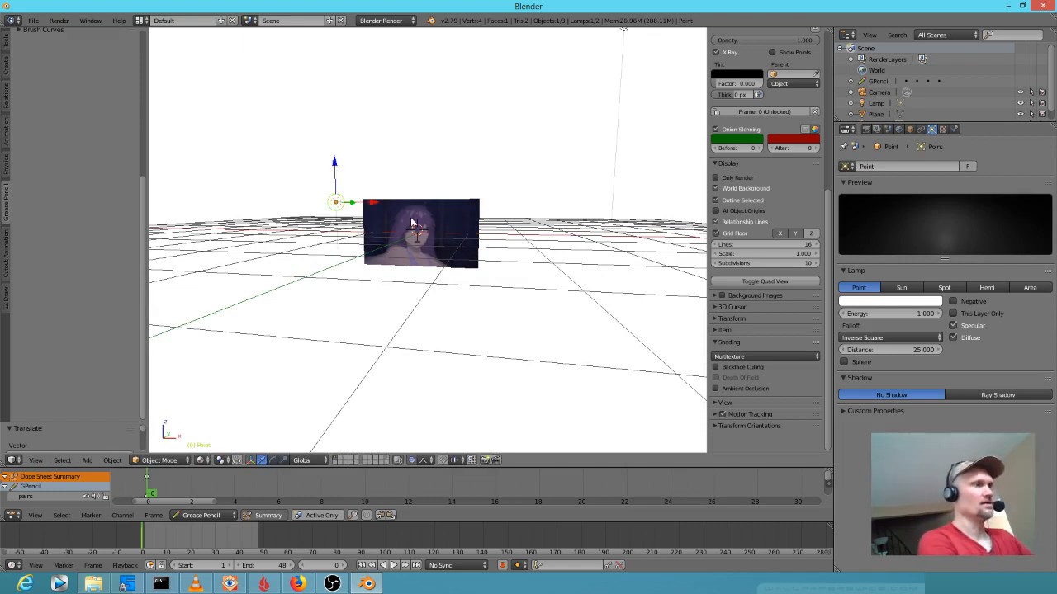
key(KP_7)
mouse_move(377, 388)
mouse_down()
mouse_move(360, 286)
mouse_move(357, 298)
mouse_up()
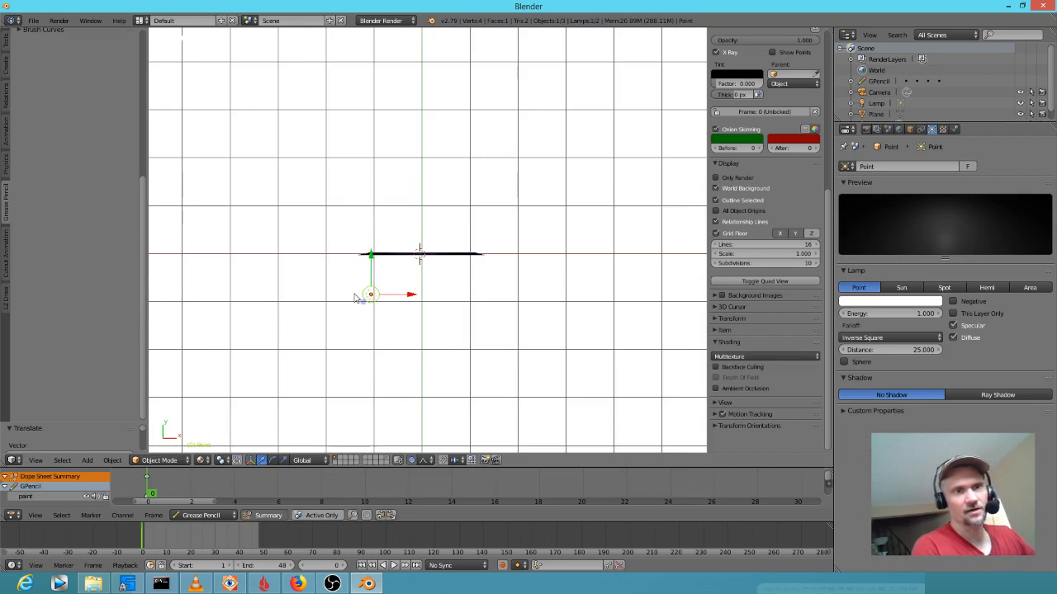
In front orthographic view, place the lamp beside the character's face and set its Energy to 2.070
key(KP_1)
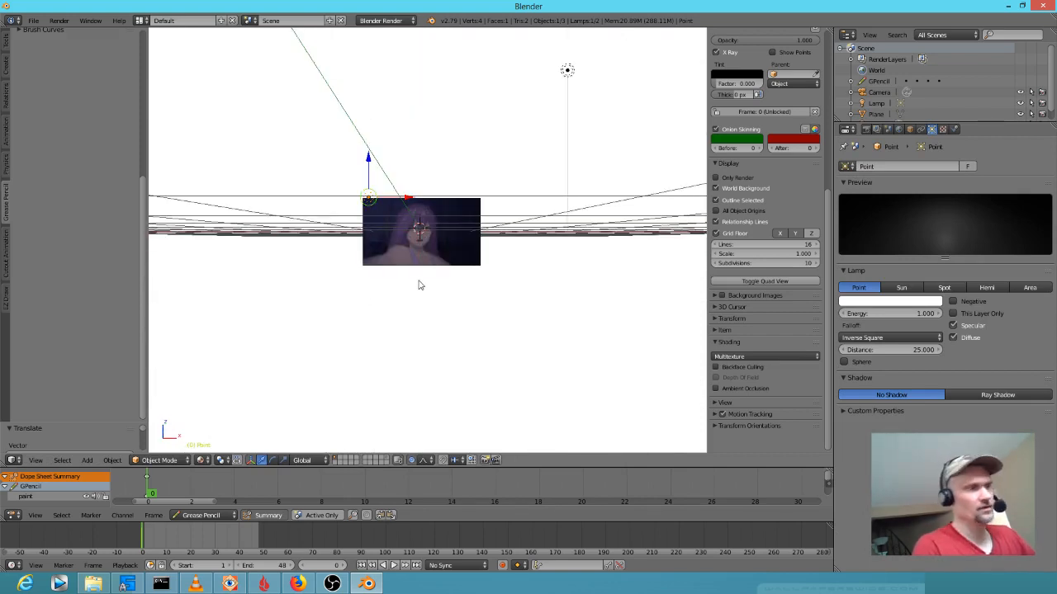
key(KP_5)
scroll(411, 248, up, 5)
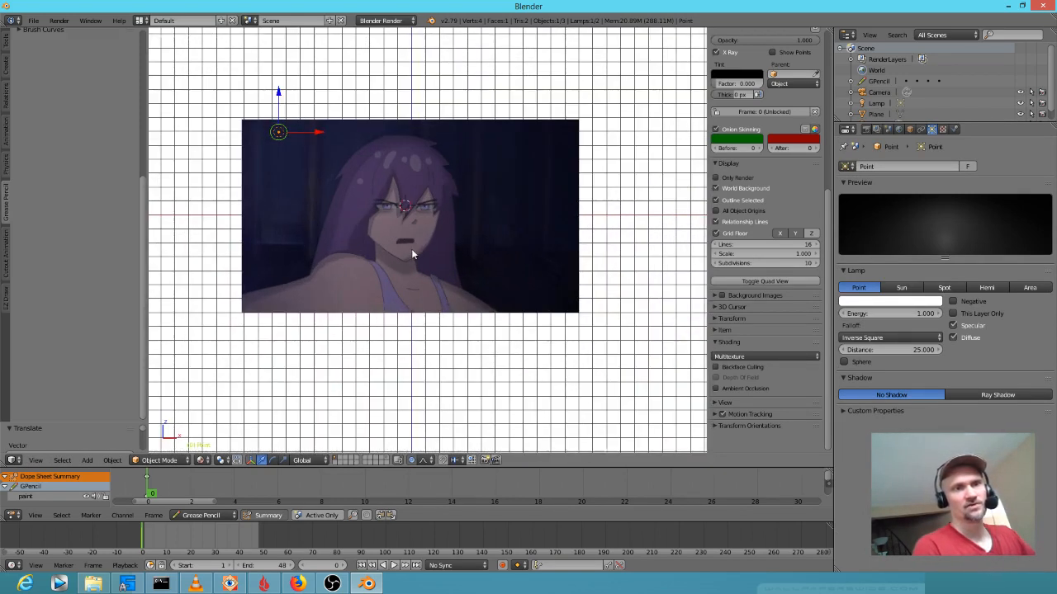
key(g)
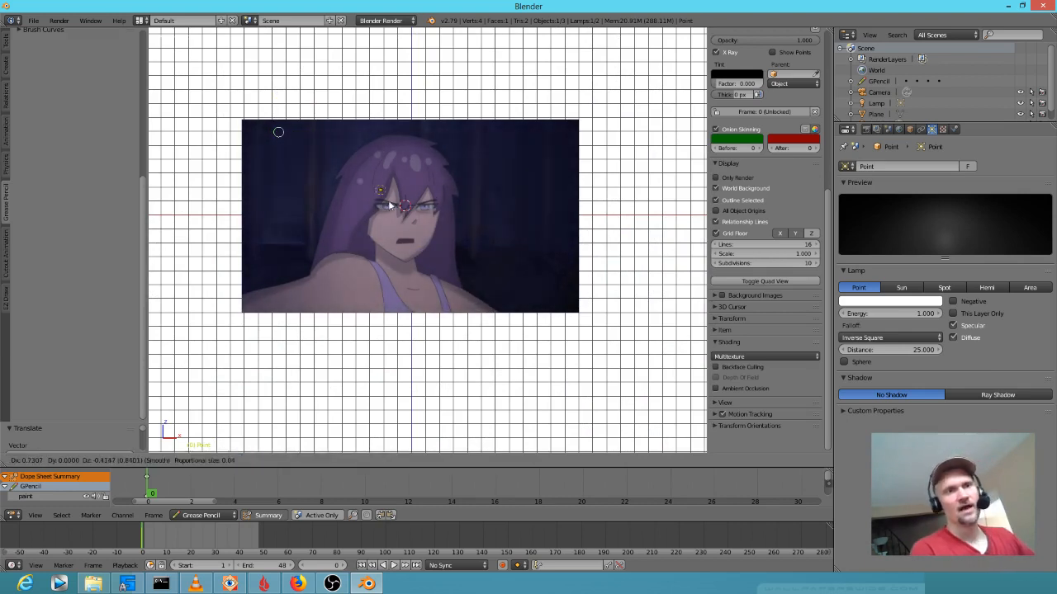
click(341, 225)
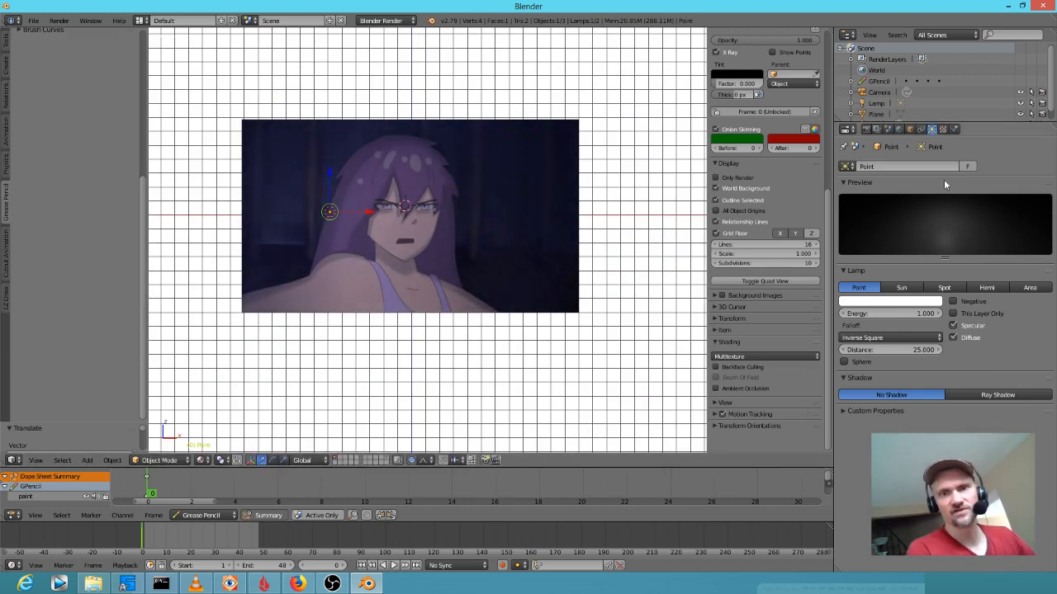
drag(887, 314, 928, 314)
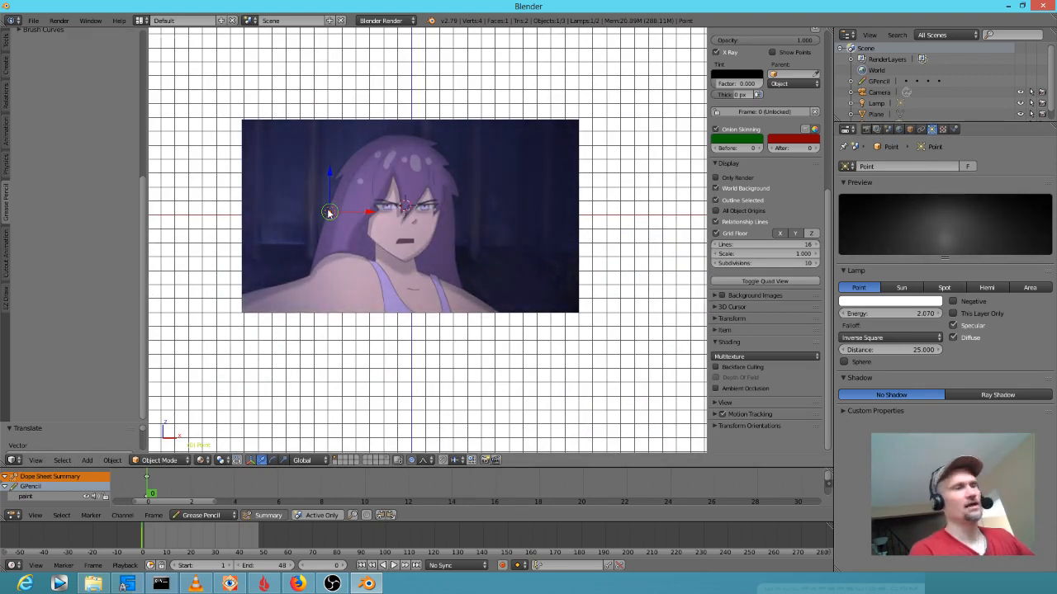
Move the lamp near the plane's upper-left corner and place a duplicate of it near the upper-right corner
key(g)
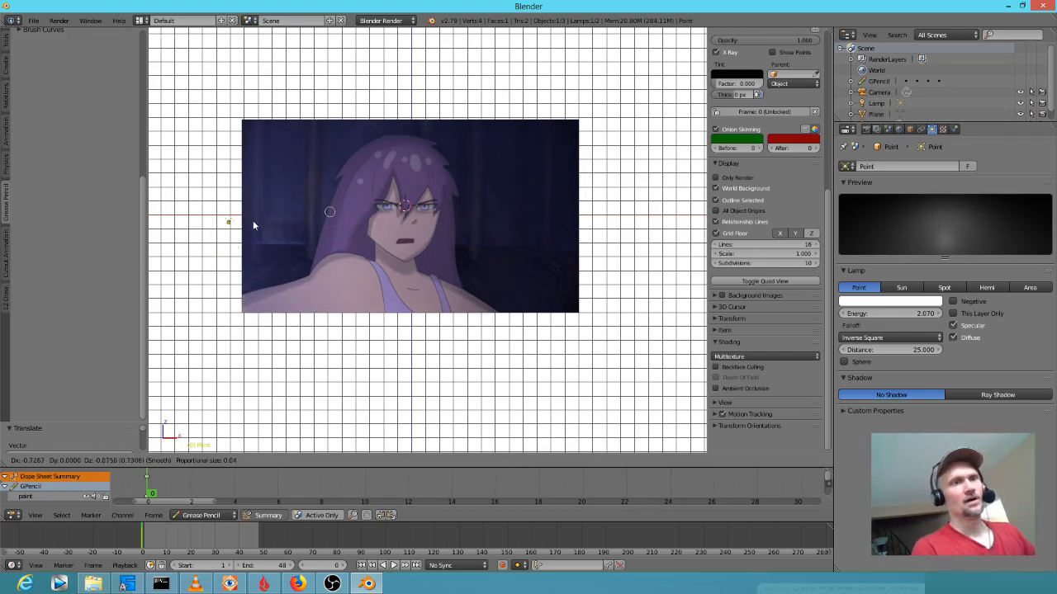
click(263, 161)
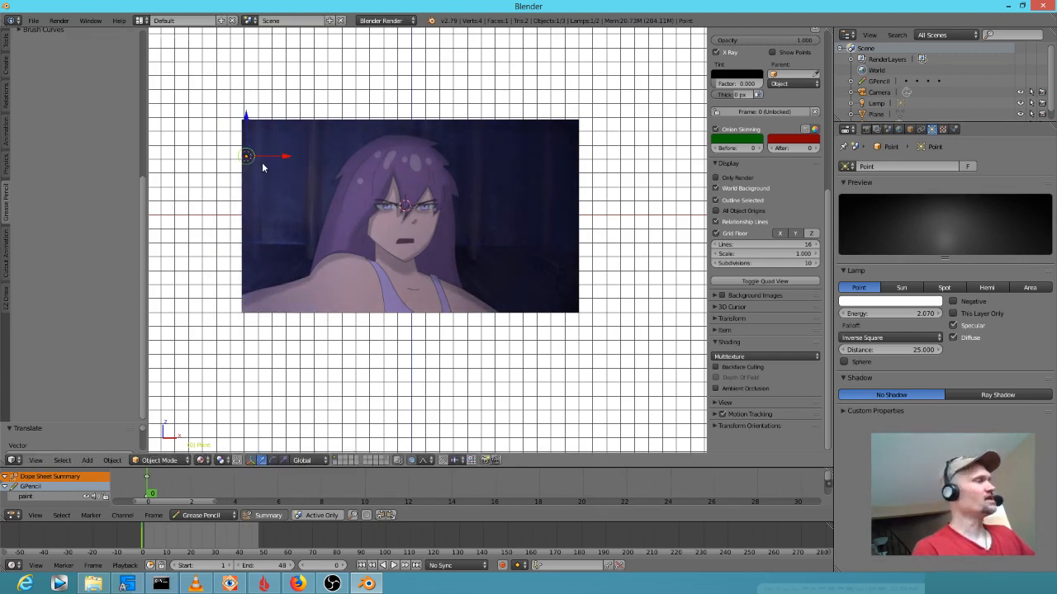
key(shift+d)
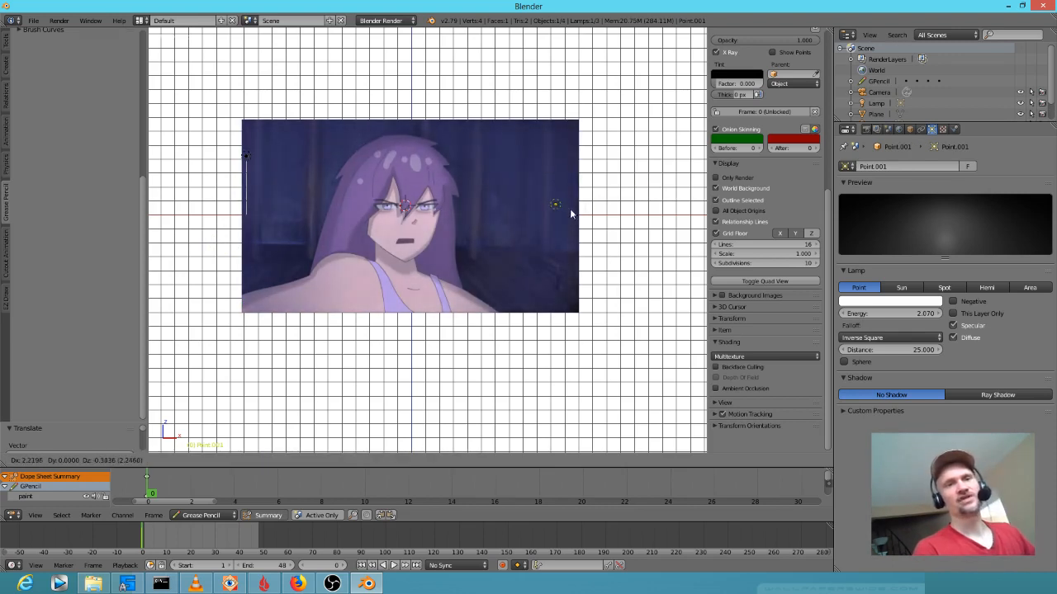
click(589, 144)
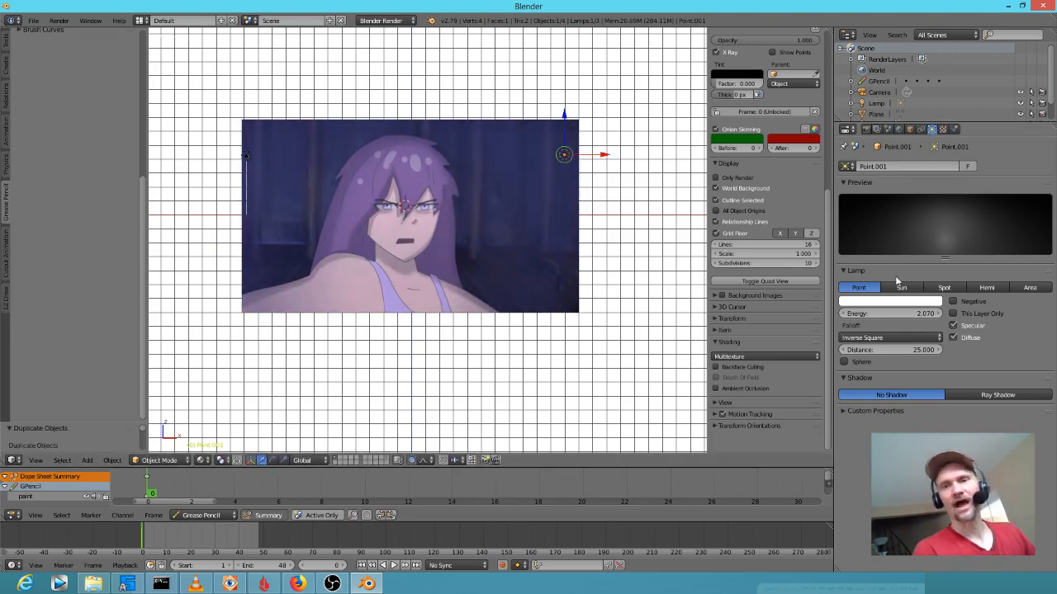
Give the duplicated lamp a warm yellow colour (R 1.000, G 0.795, B 0.188) and set its Energy to 0.920
click(890, 305)
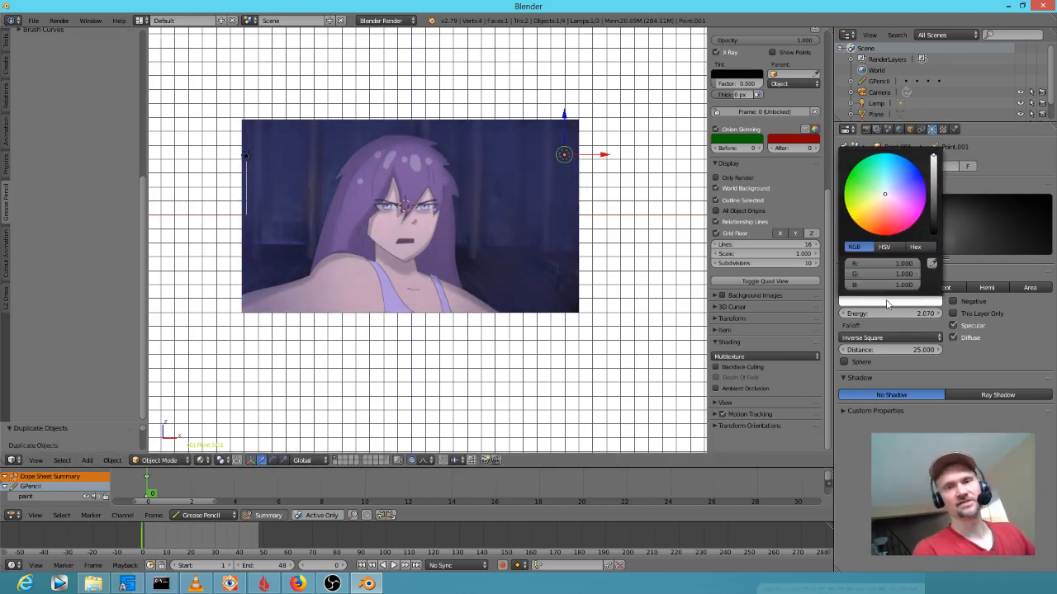
click(888, 181)
mouse_move(887, 181)
mouse_down()
mouse_move(903, 213)
mouse_move(868, 209)
mouse_up()
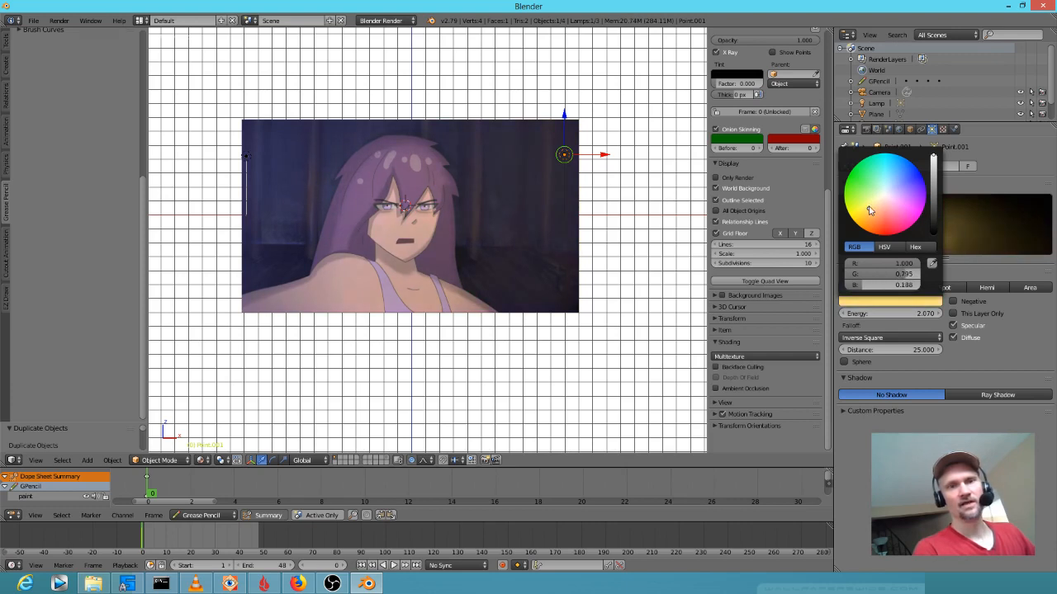
drag(932, 315, 850, 316)
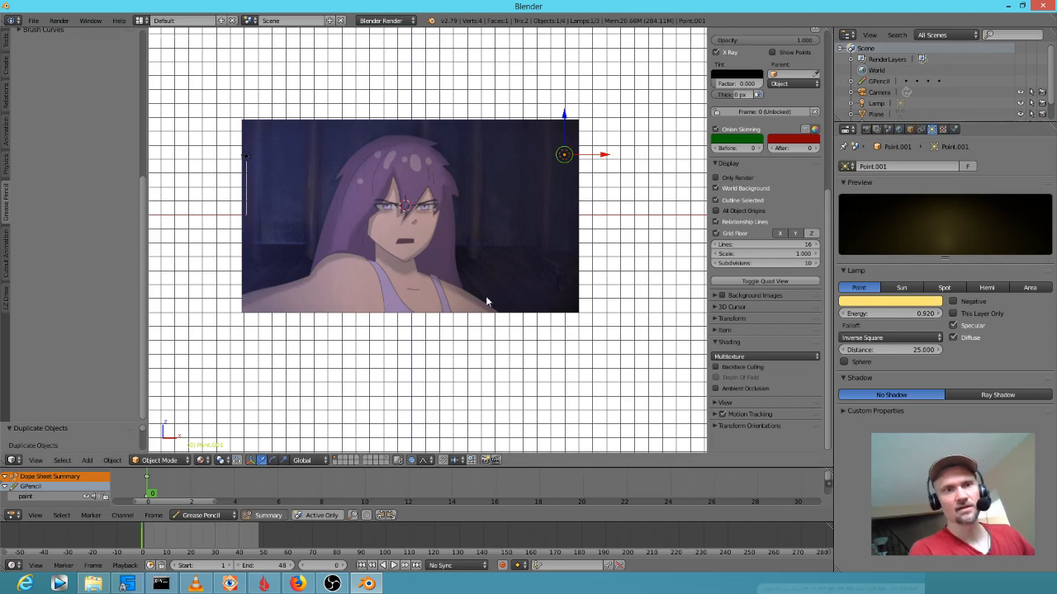
Select the video plane and switch its material's Shadeless option on and off again to compare the lighting
right_click(469, 282)
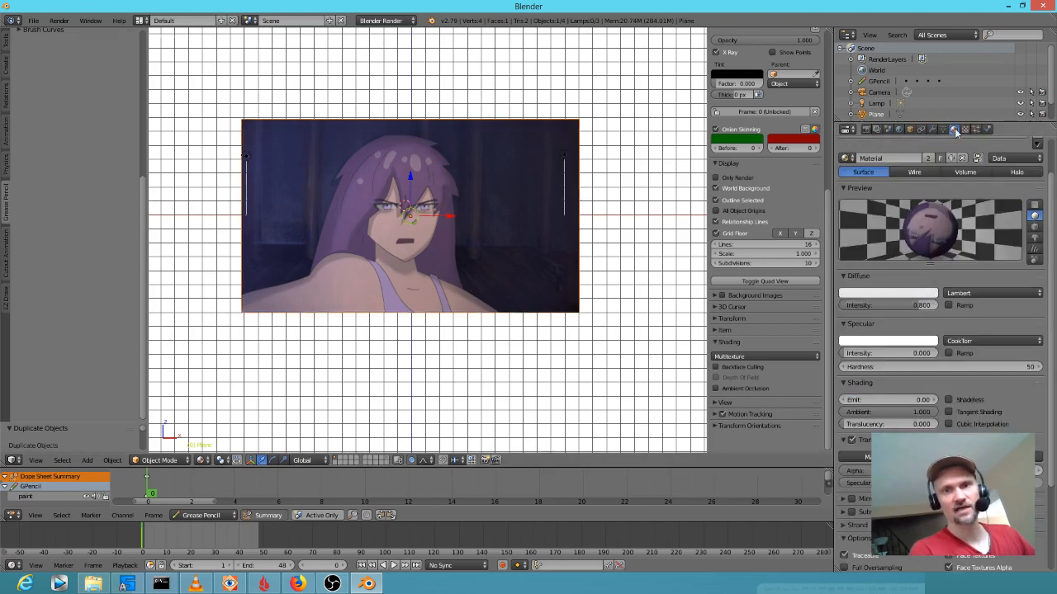
click(959, 402)
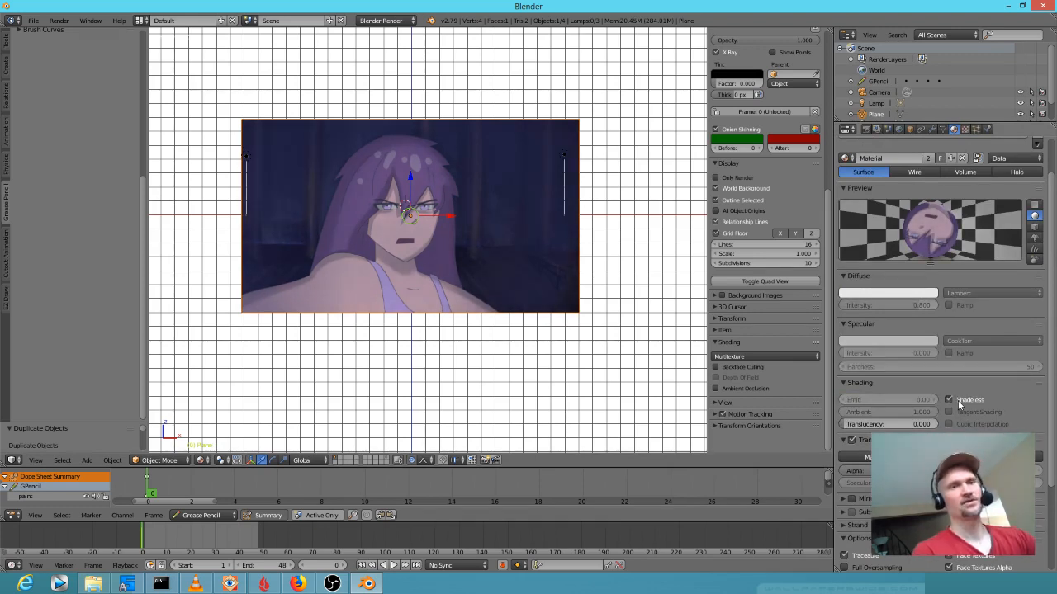
click(958, 400)
Play the animation to inspect the lit video plane, and view it through the camera
scroll(589, 251, up, 3)
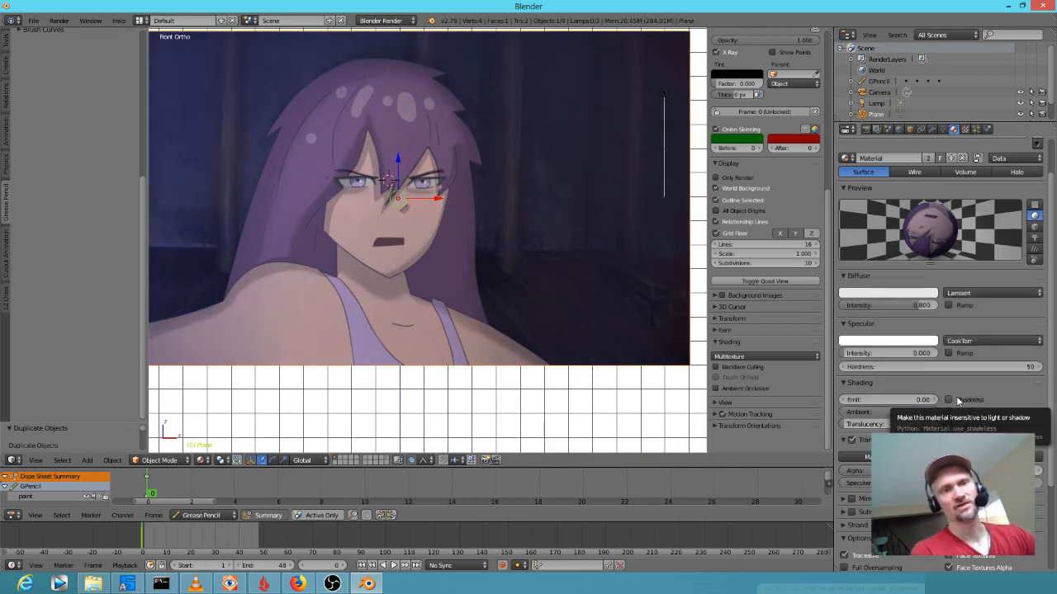
scroll(659, 248, down, 2)
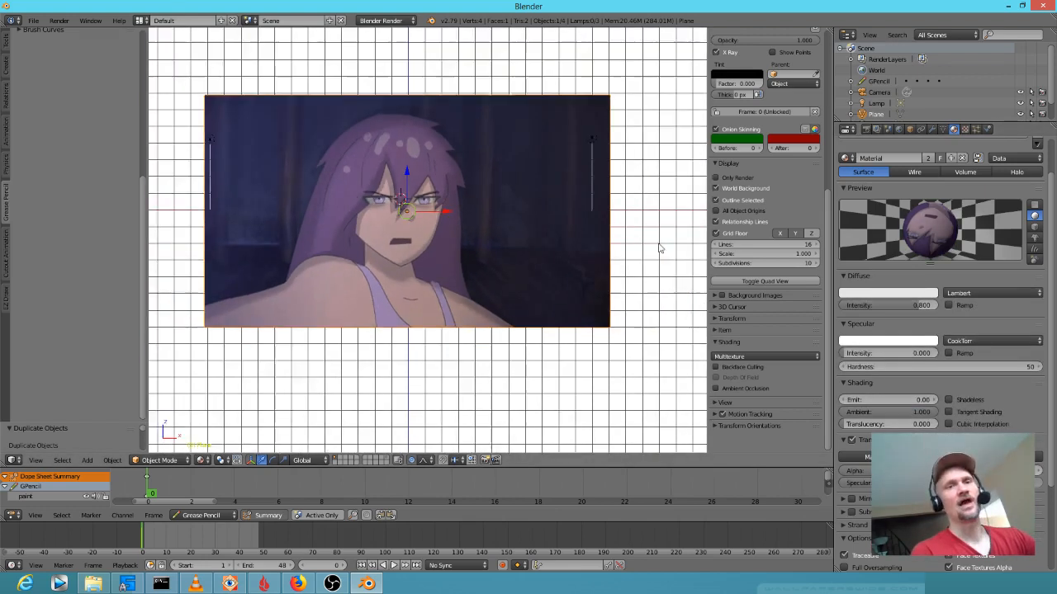
scroll(659, 248, down, 1)
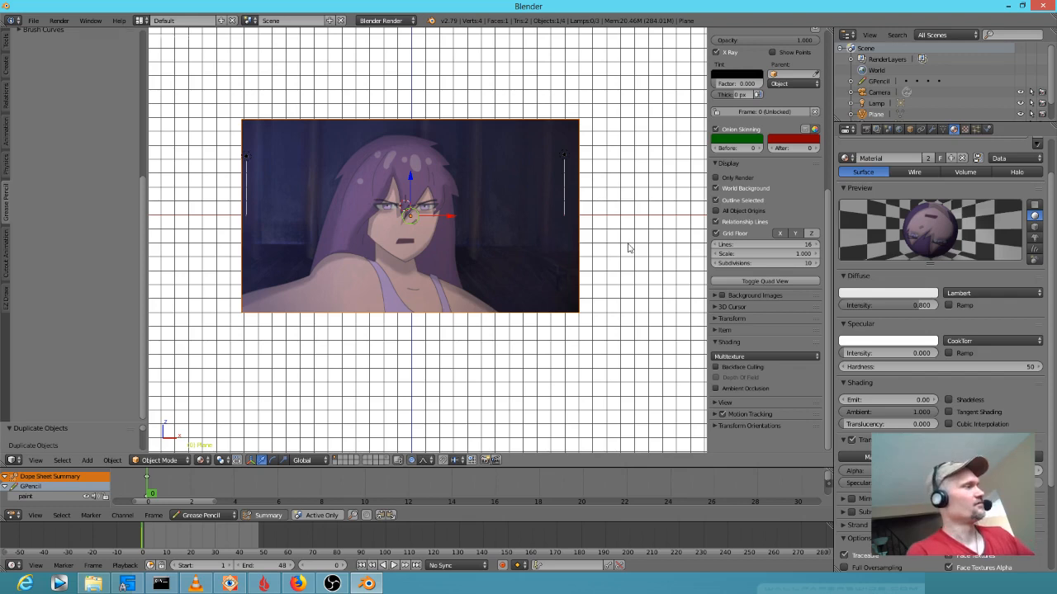
key(alt+a)
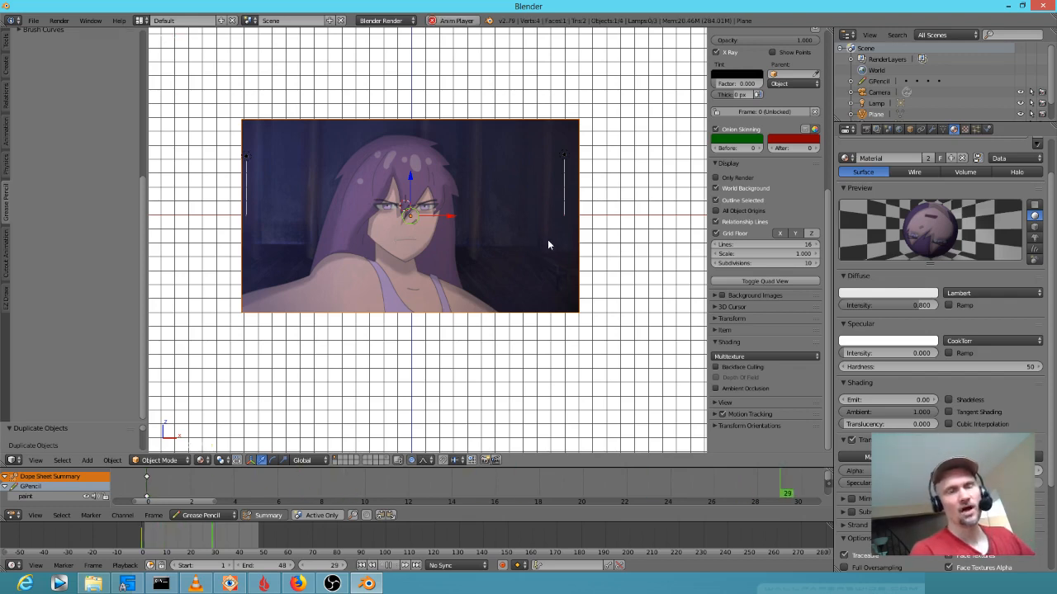
key(KP_0)
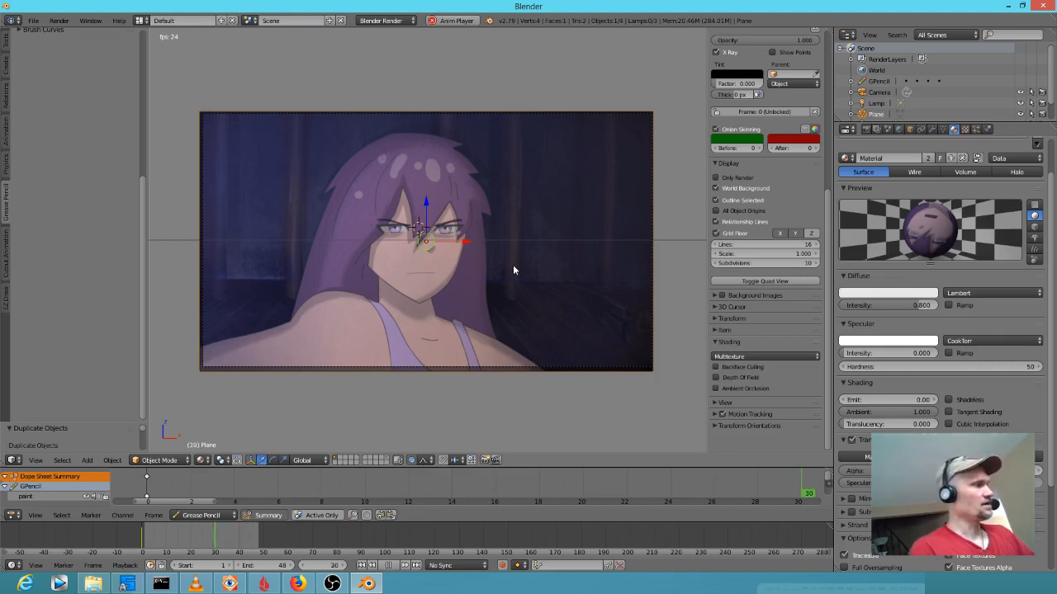
Stop the animation playback and save the scene as 2D-PLANE-MAPPING.blend in the L:\ANIME\blender folder
key(alt+a)
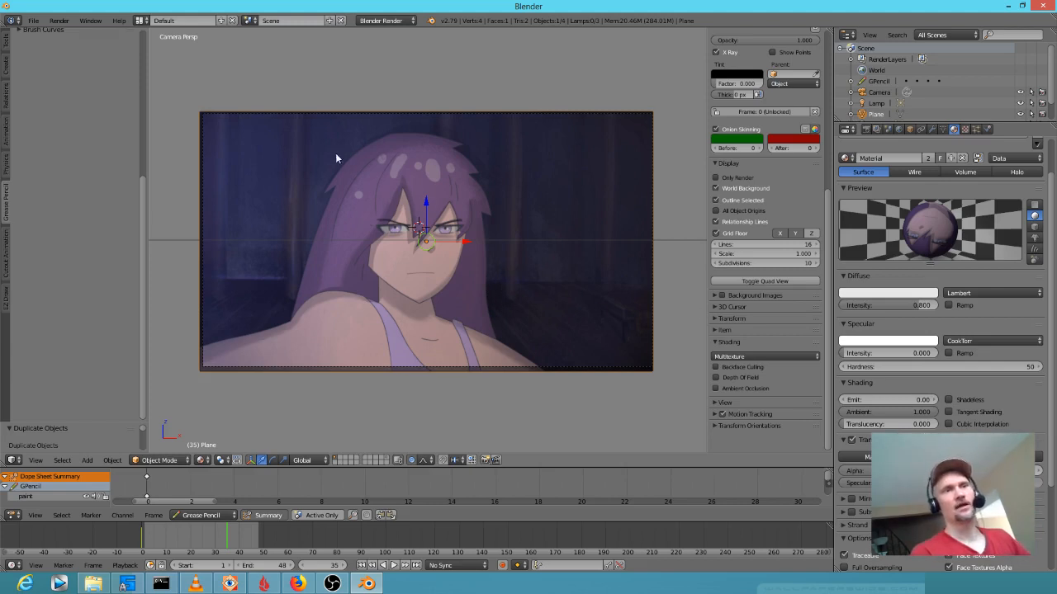
click(33, 20)
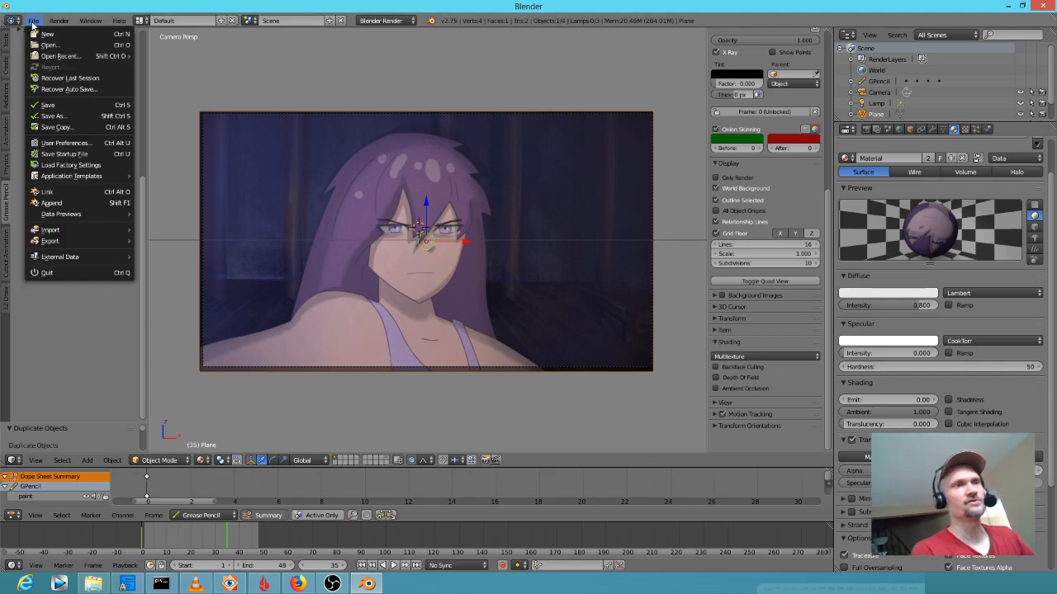
click(49, 105)
click(219, 65)
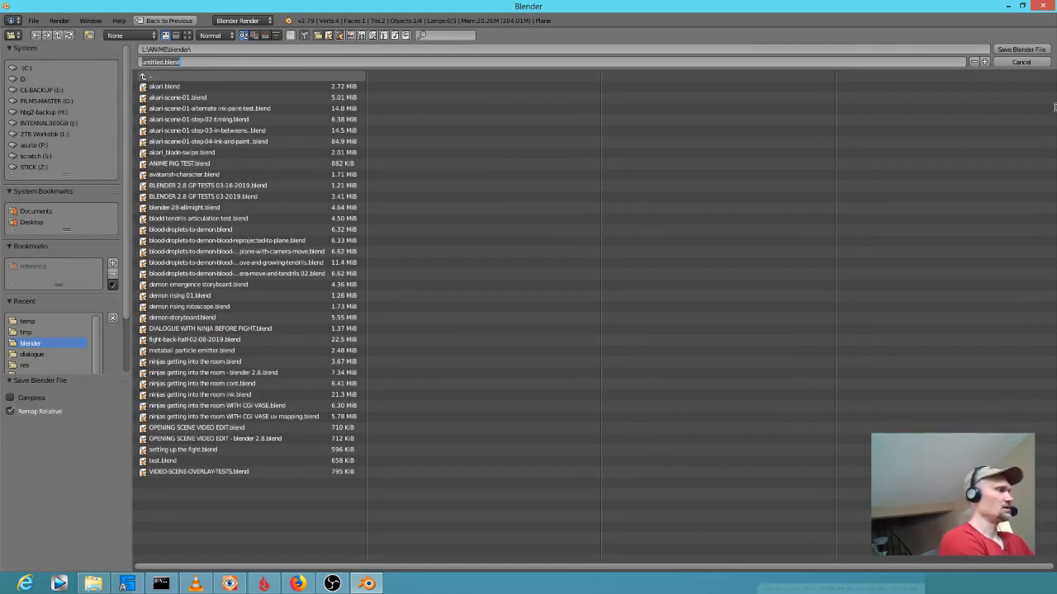
key(BackSpace)
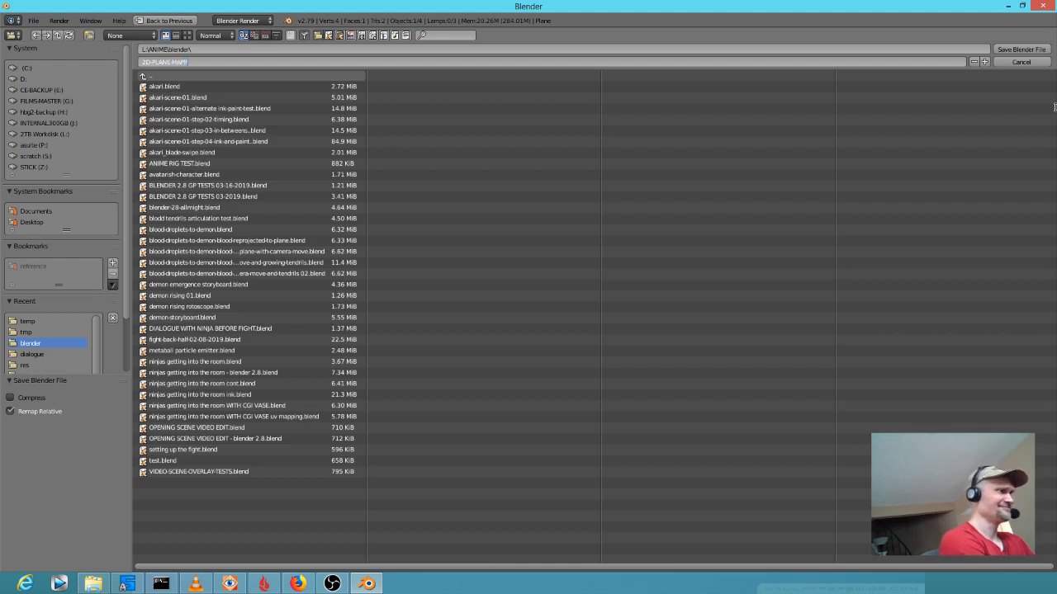
key(Return)
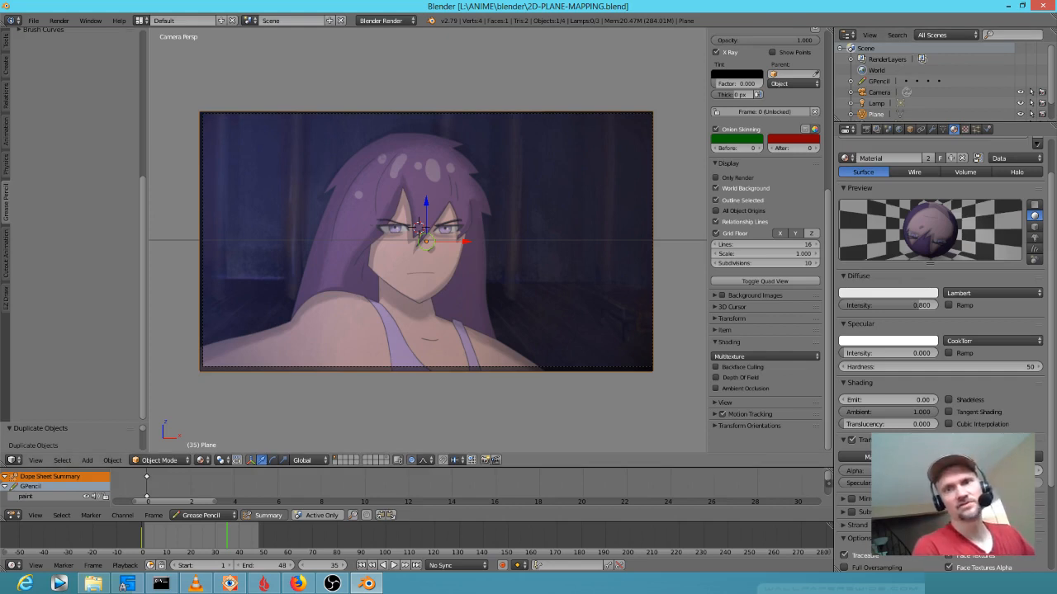
Close Blender 2.79 and open 2D-PLANE-MAPPING.blend in Blender 2.80
click(1046, 7)
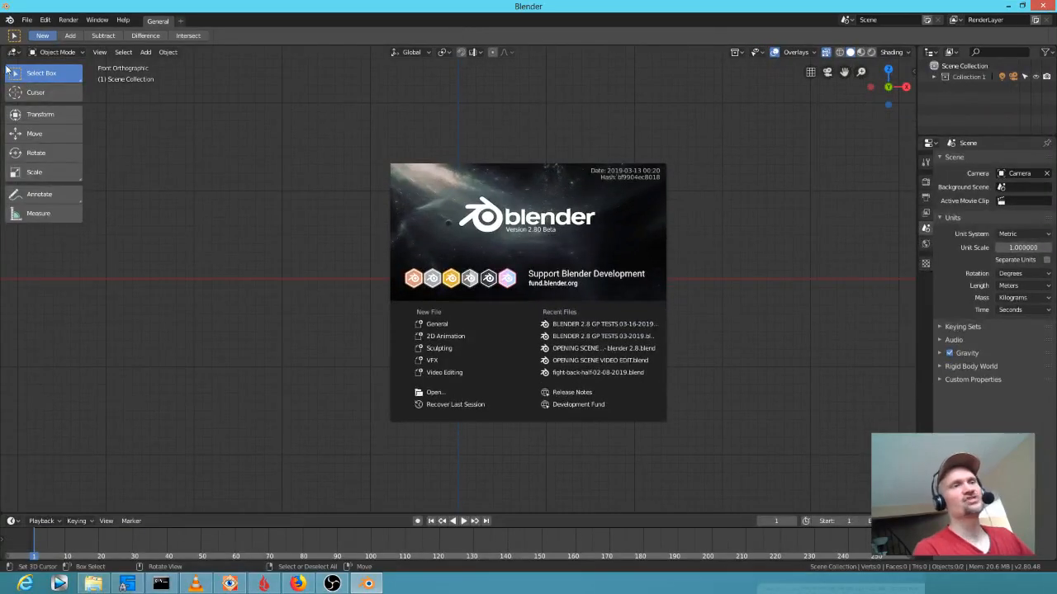
click(33, 22)
click(29, 20)
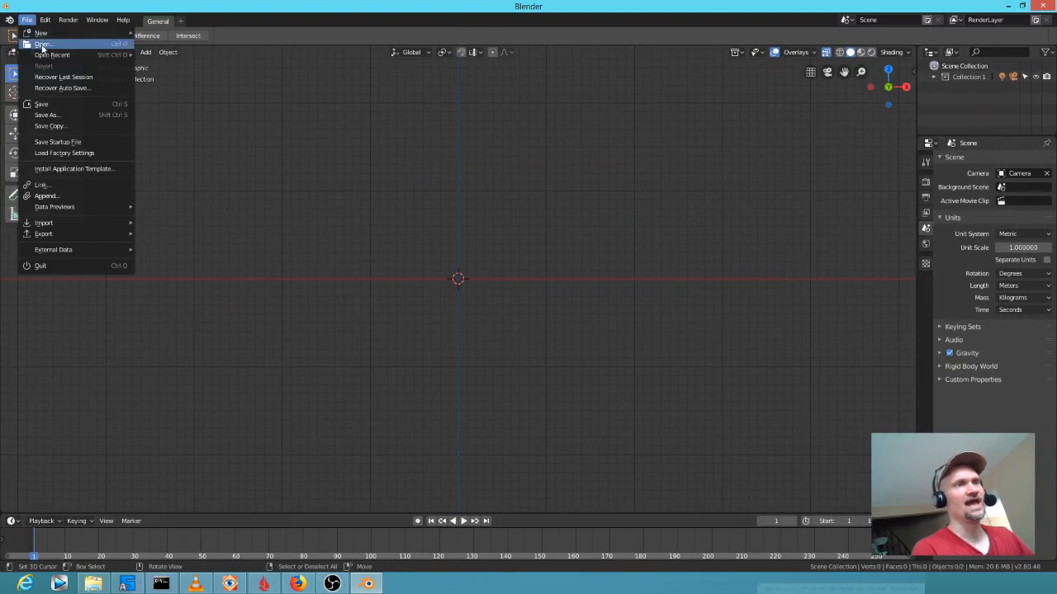
click(41, 46)
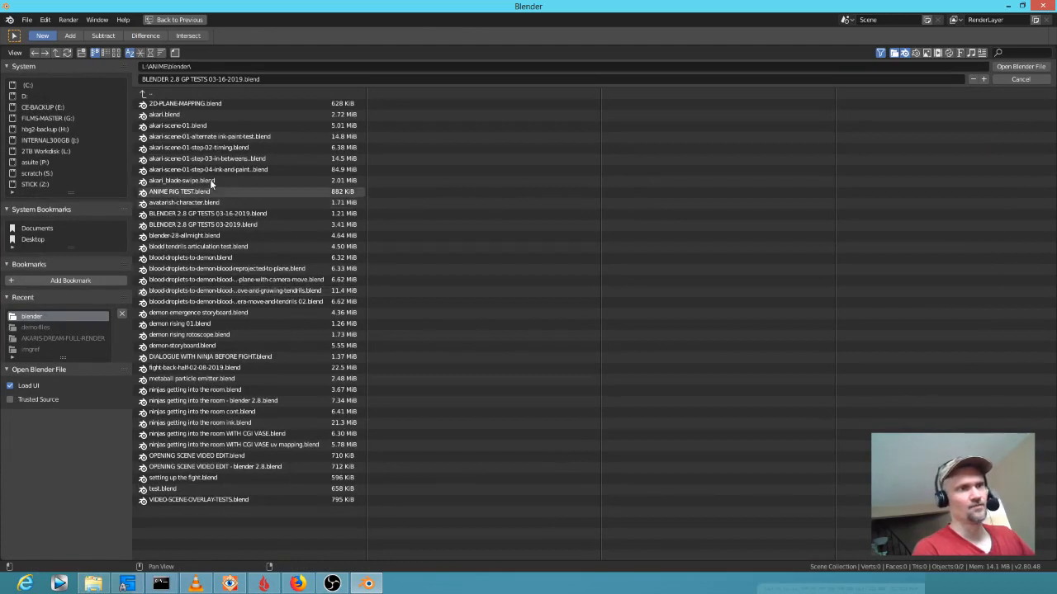
click(187, 105)
double_click(188, 109)
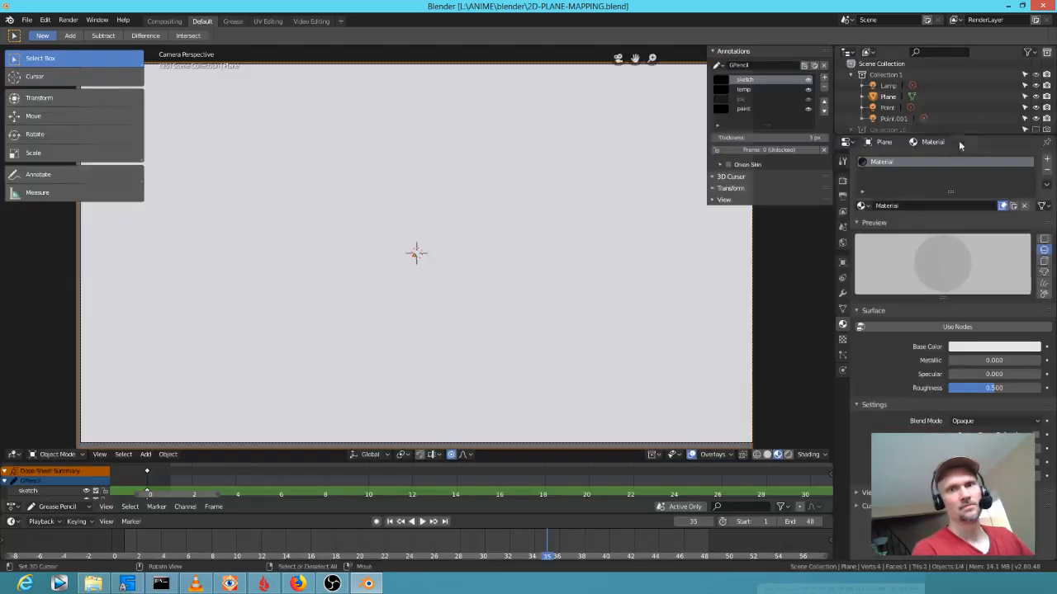
Examine the plane and its lamps from an angled perspective and check the available interaction modes, staying in Object Mode
scroll(431, 270, down, 3)
scroll(429, 269, up, 1)
scroll(429, 268, up, 1)
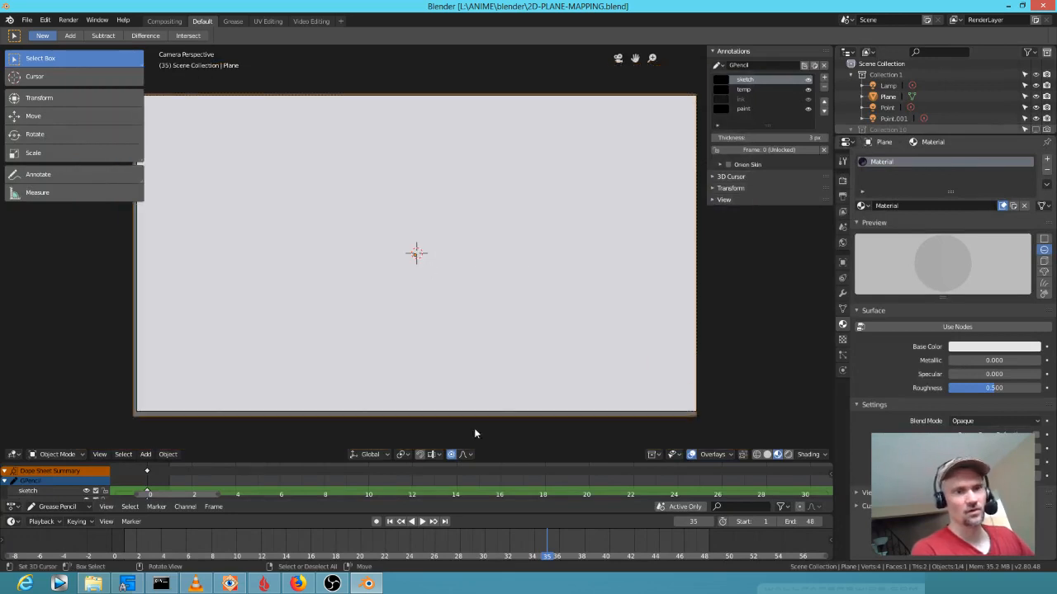
middle_drag(489, 248, 520, 291)
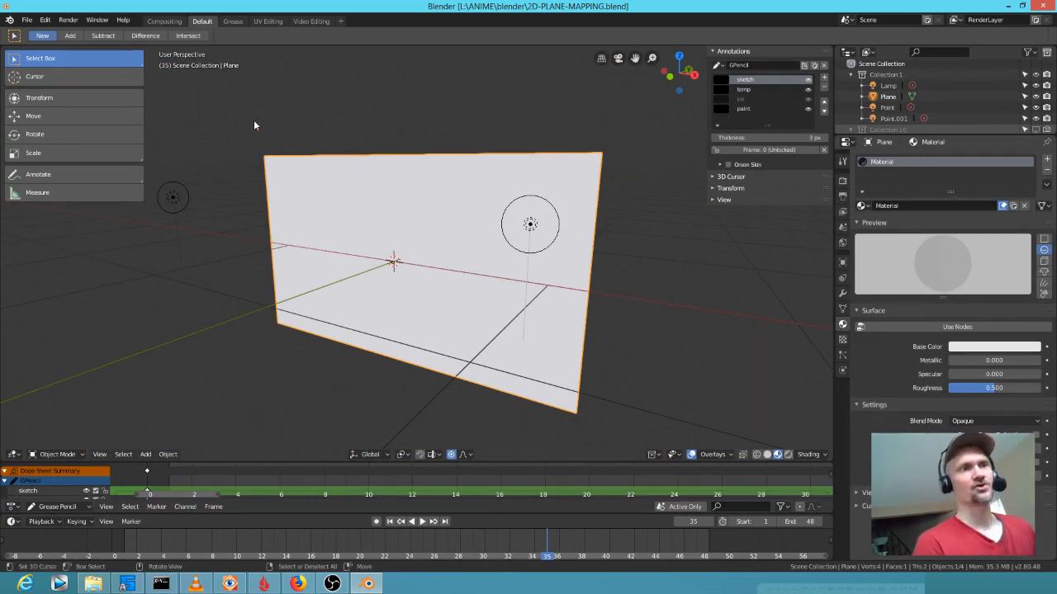
click(68, 455)
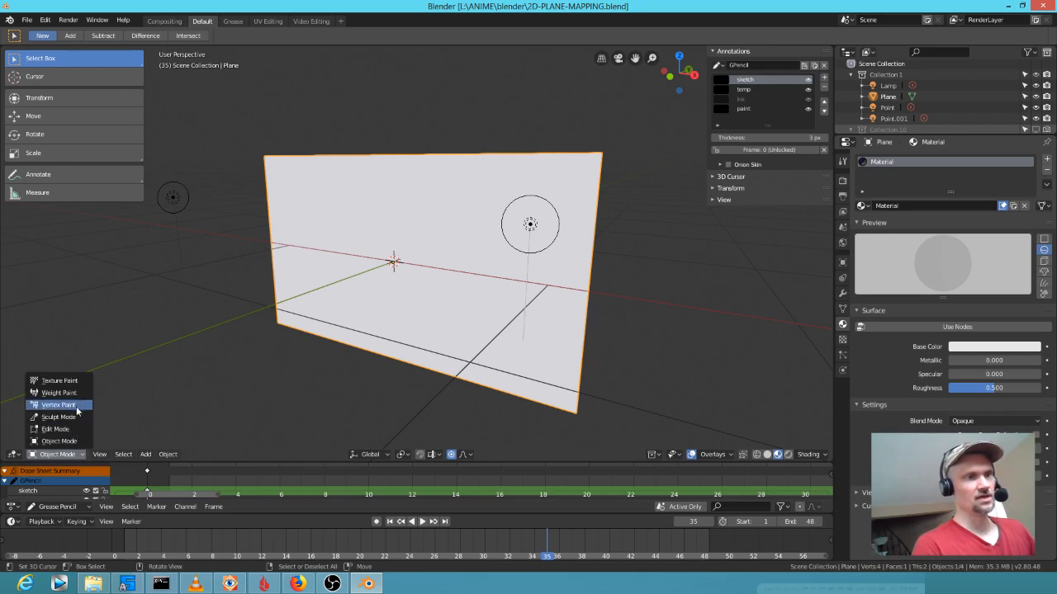
click(68, 440)
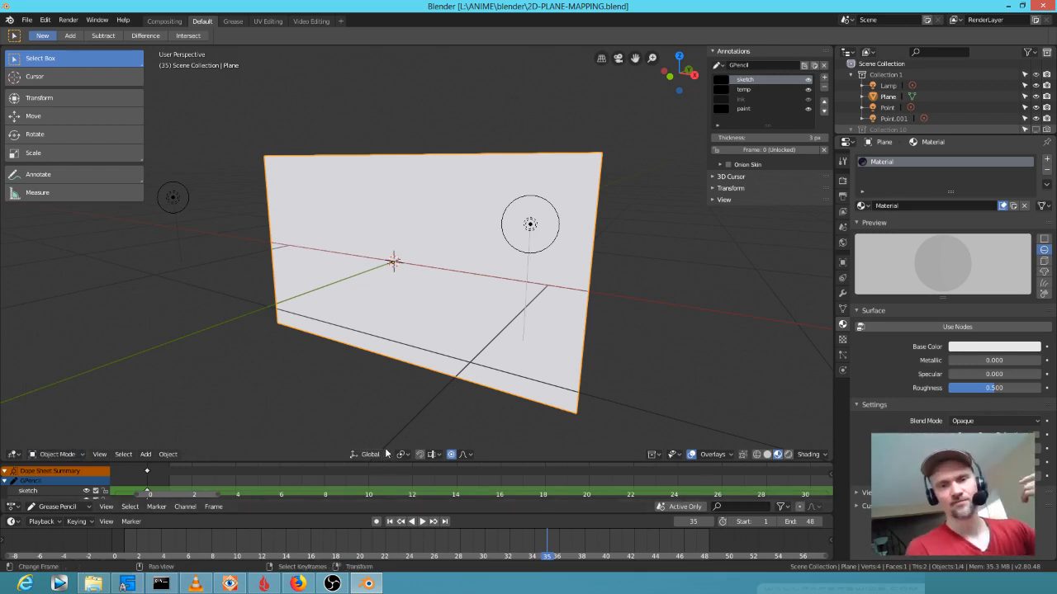
Compare the plane in rendered, look-dev, wireframe and solid viewport shading, and examine it from several angles
click(789, 459)
click(778, 455)
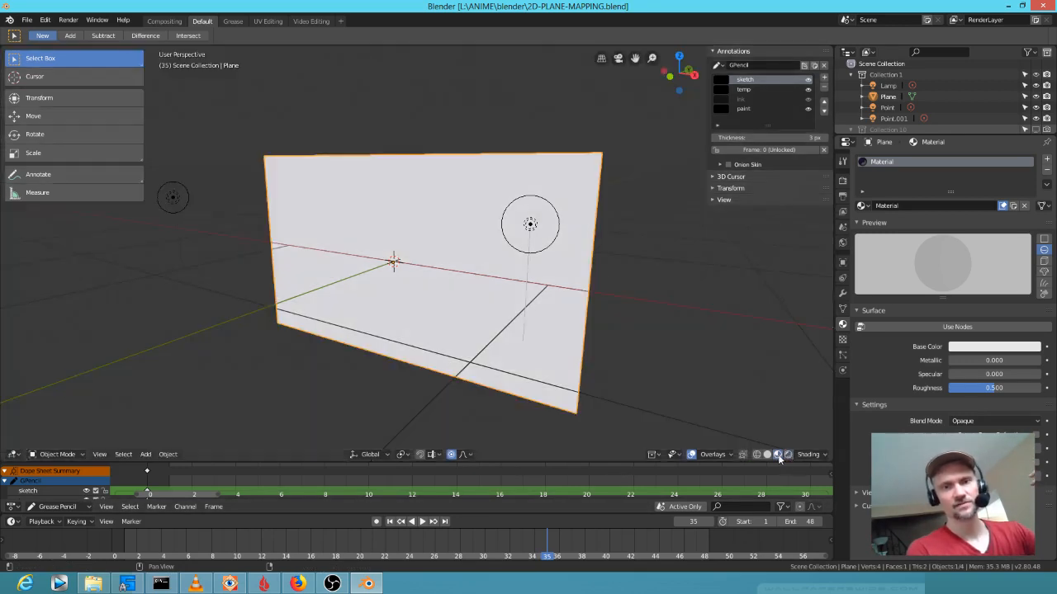
click(756, 455)
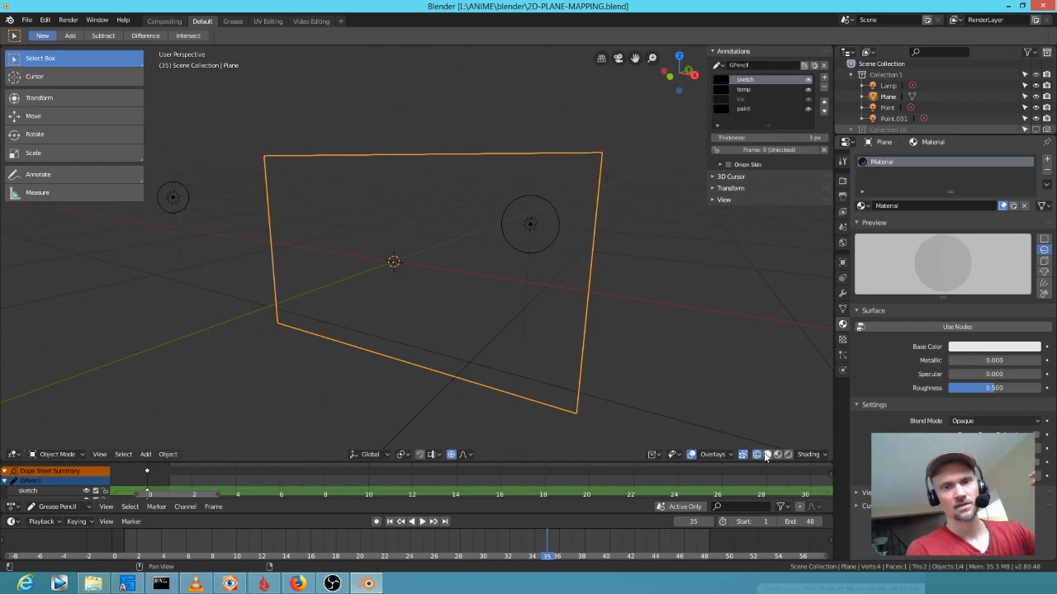
click(767, 455)
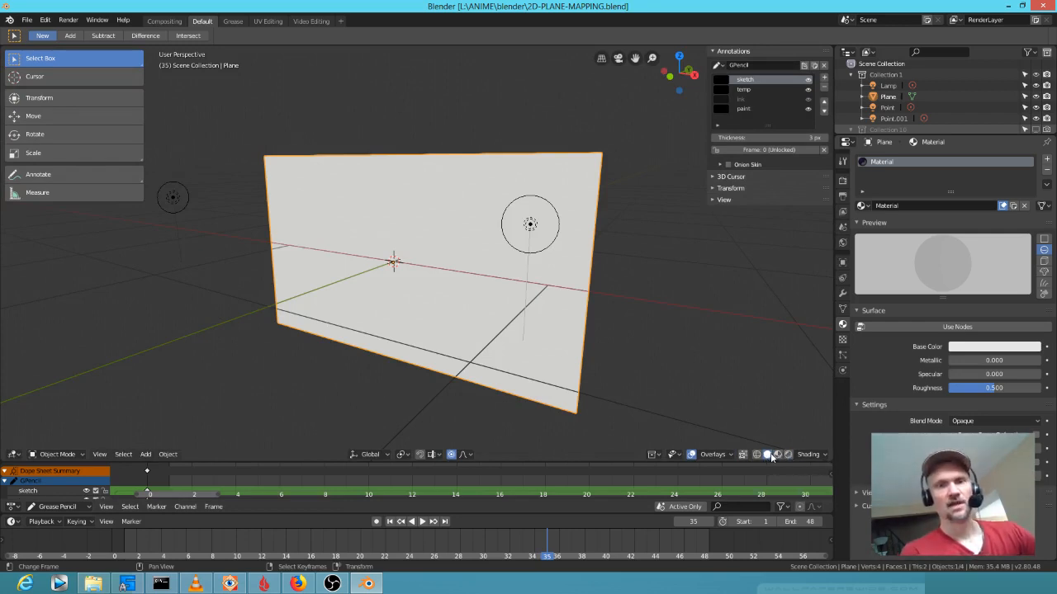
click(814, 456)
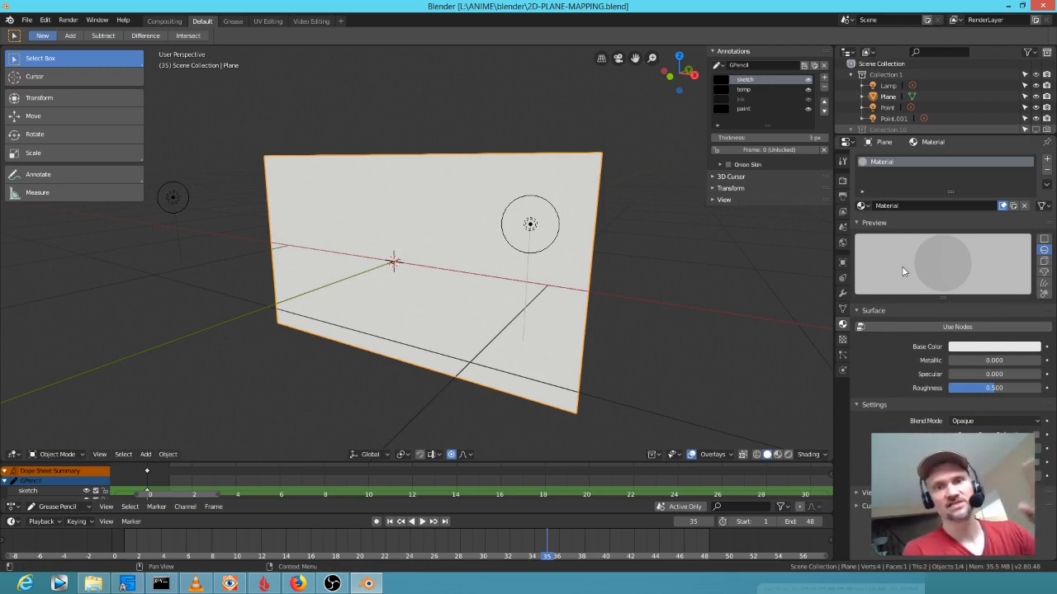
middle_drag(591, 362, 578, 418)
mouse_move(550, 338)
middle_down()
mouse_move(531, 328)
mouse_move(561, 349)
middle_up()
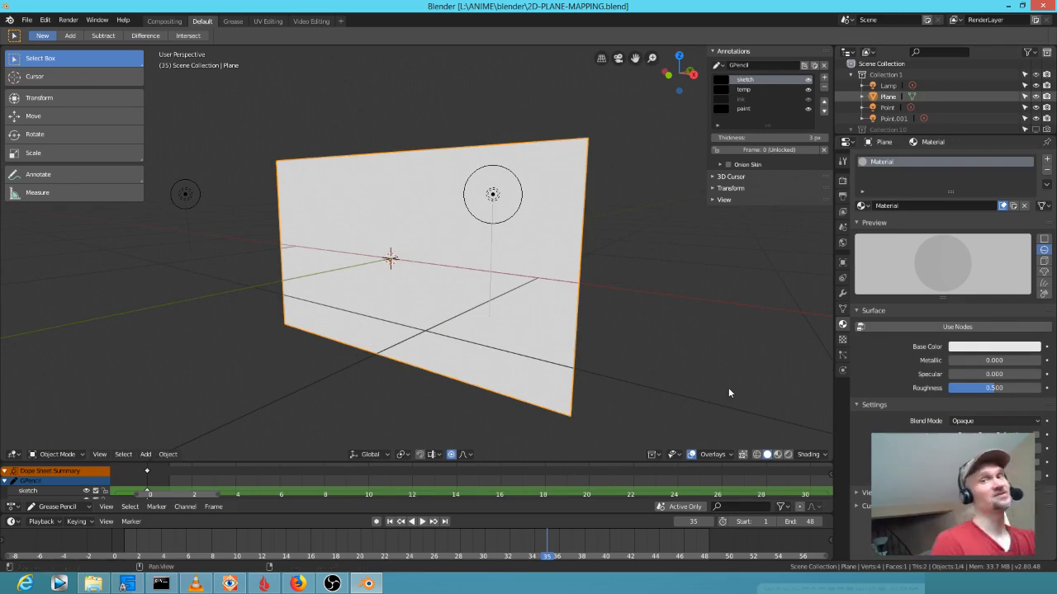
middle_drag(601, 400, 603, 340)
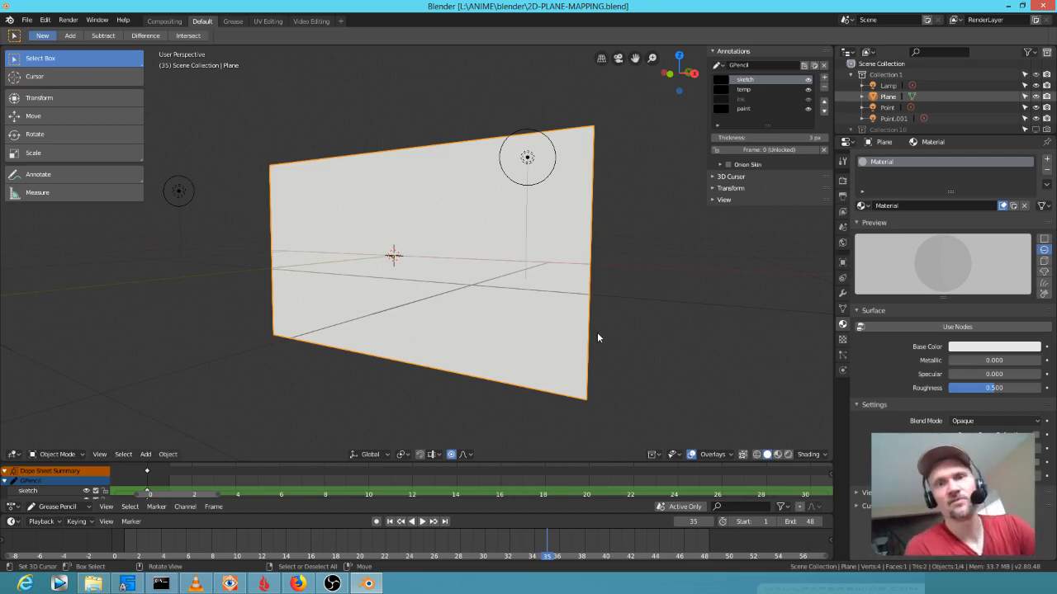
Check the plane's texture and material properties for the video texture that was assigned in version 2.79
click(842, 340)
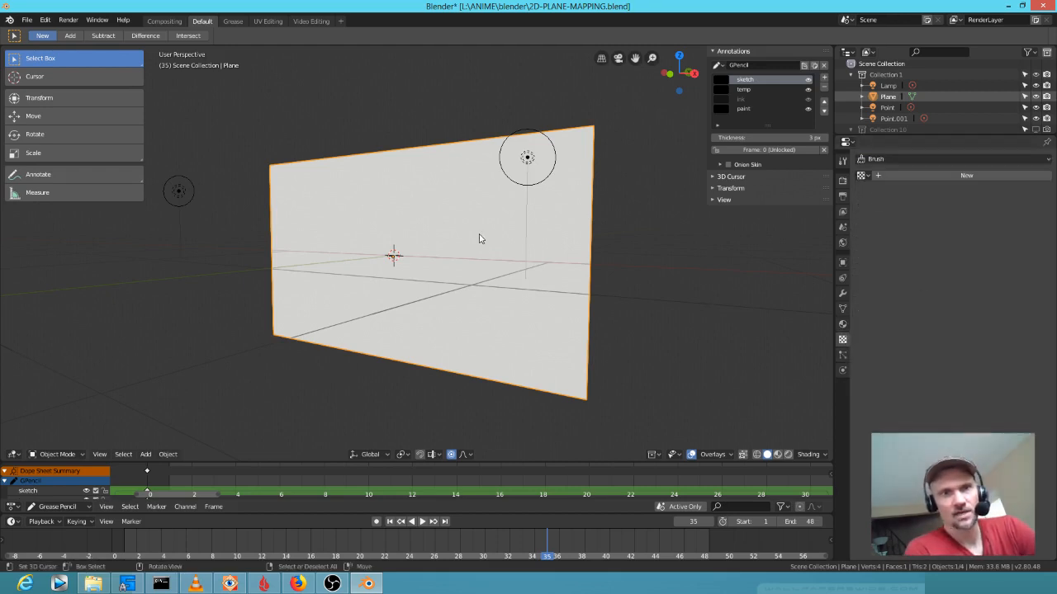
click(843, 326)
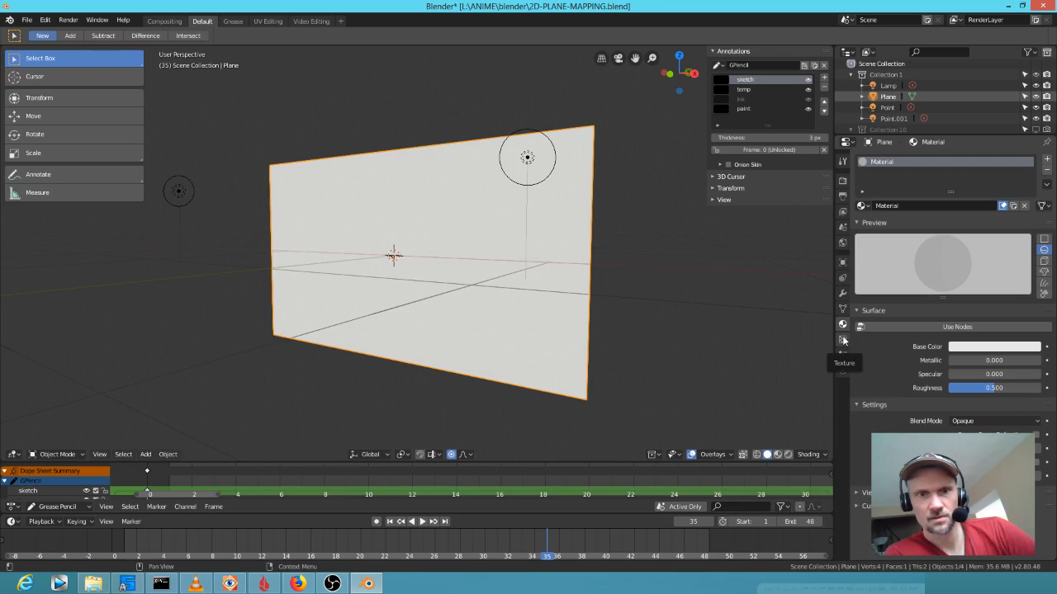
click(843, 340)
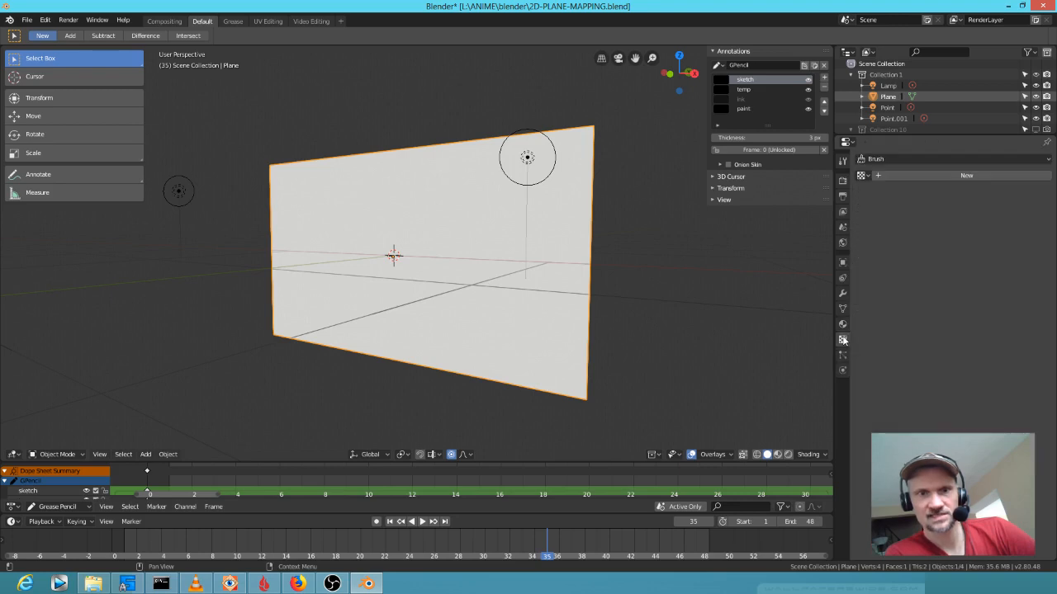
click(922, 162)
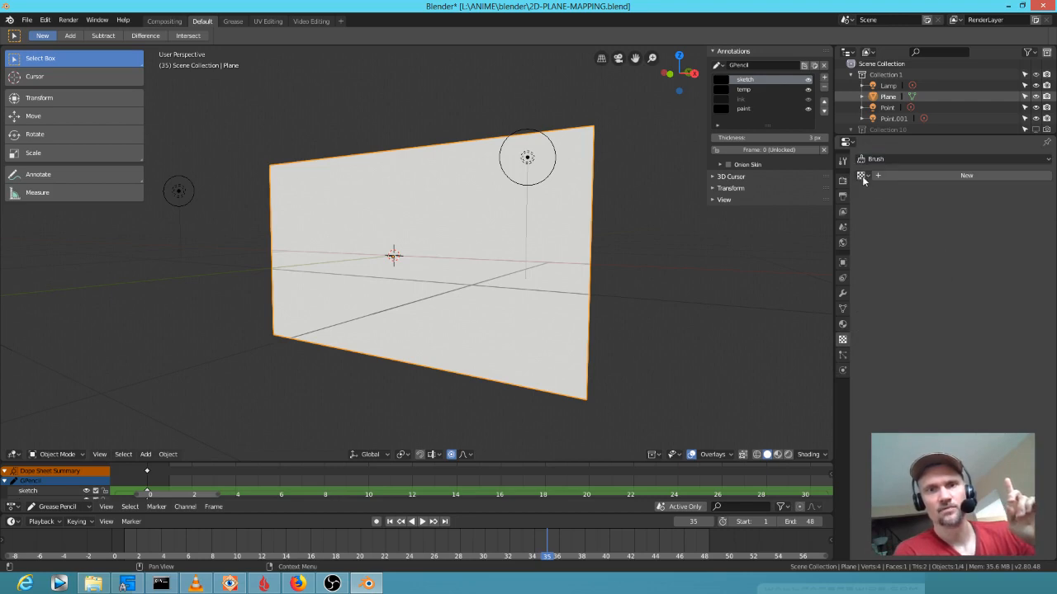
click(843, 324)
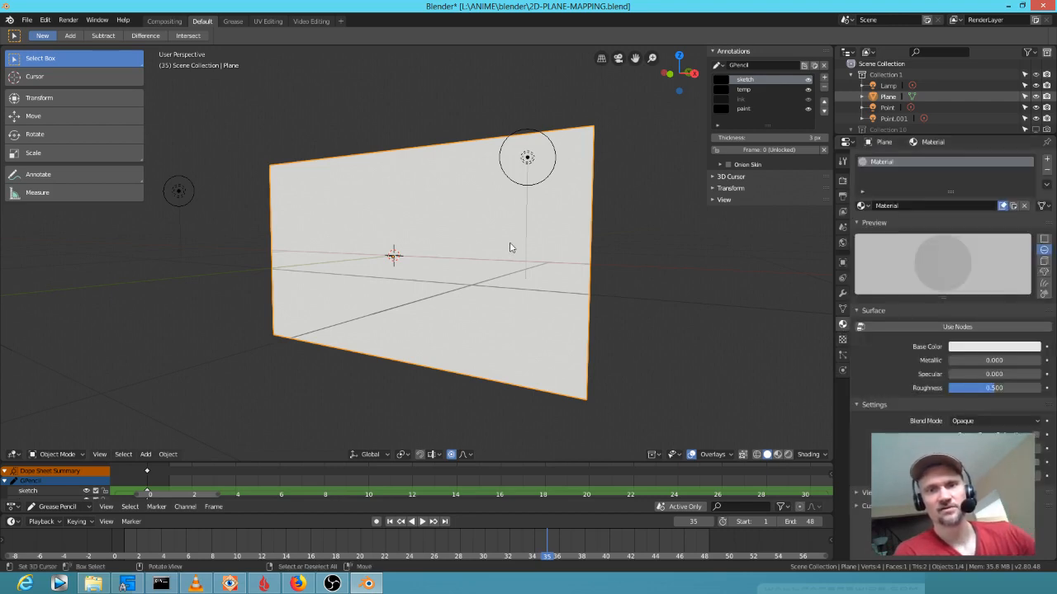
Try enabling Use Nodes on the plane's material, and undo it
click(643, 229)
click(540, 250)
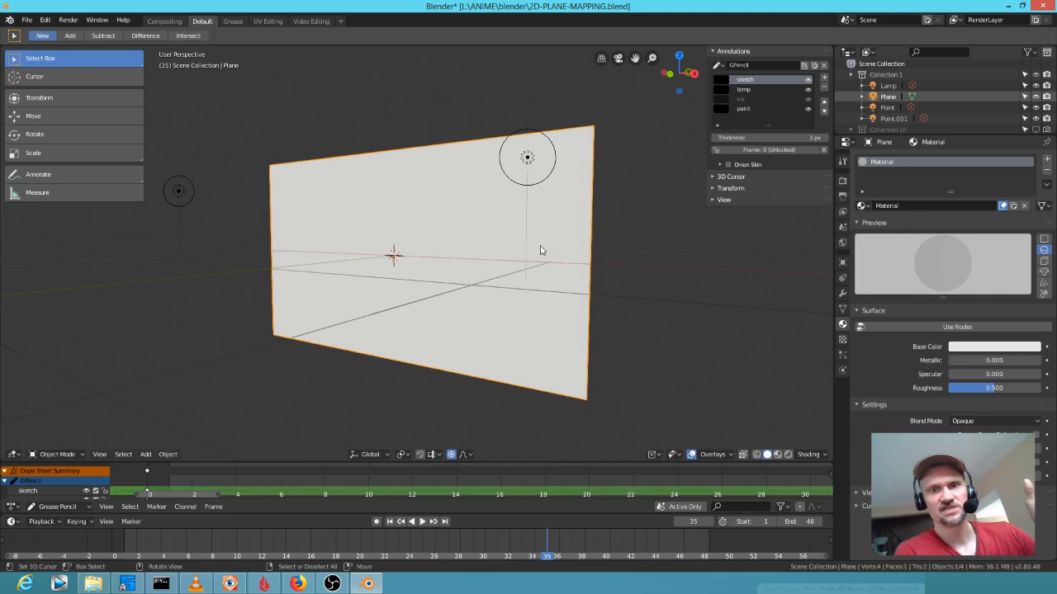
click(863, 327)
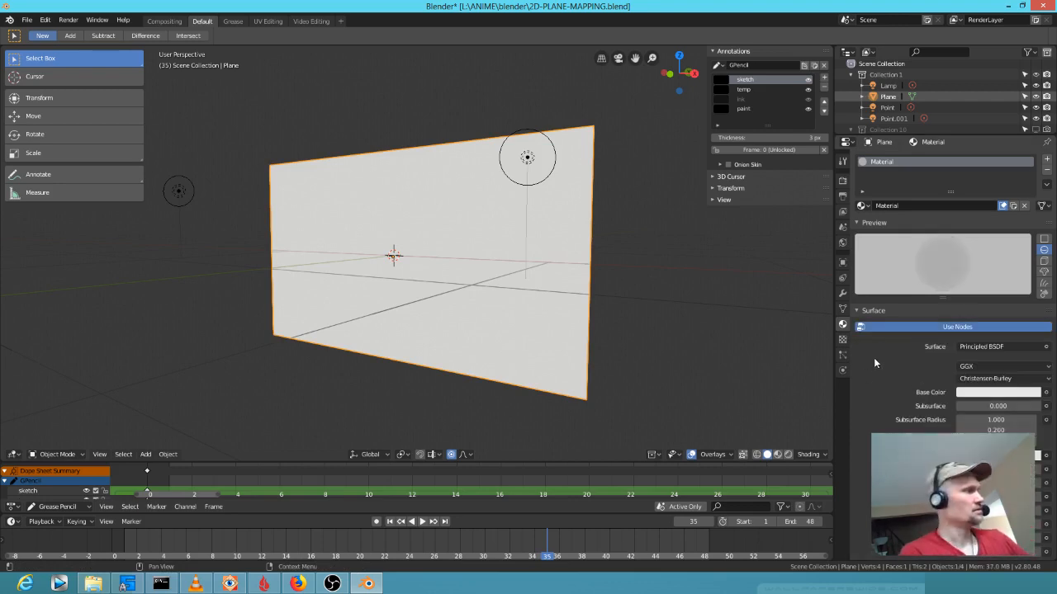
key(ctrl+z)
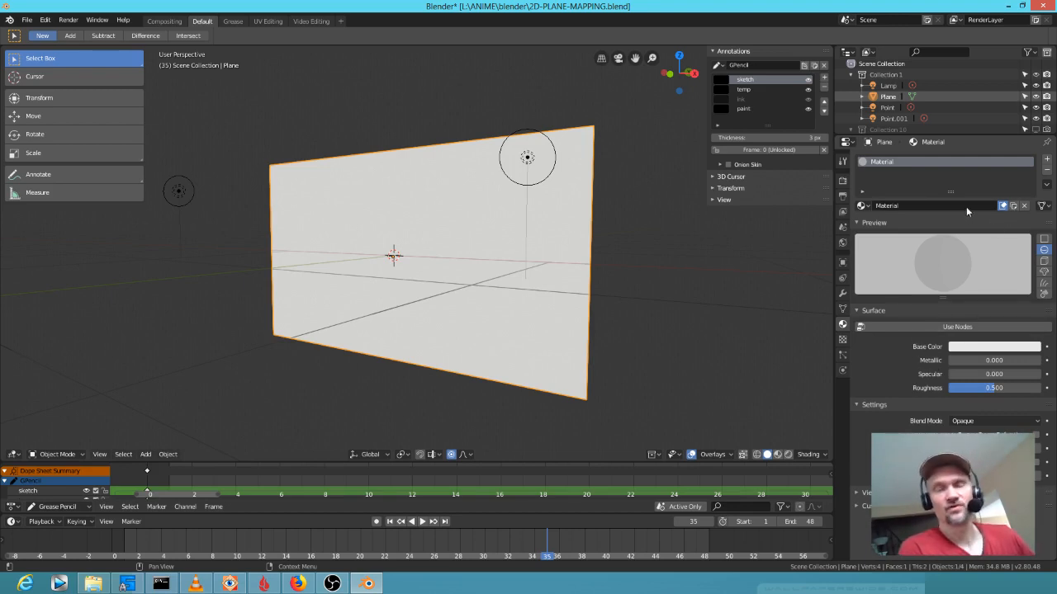
Create a new Image or Movie texture for the brush and assign the movie 0025-THAT'S BETTER.avi to it
click(843, 339)
click(883, 175)
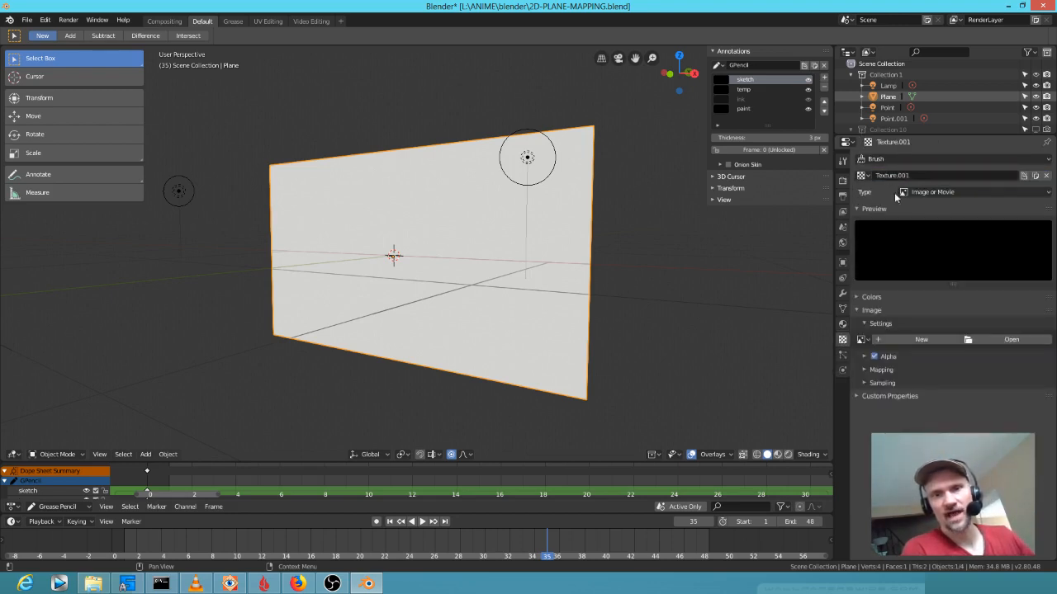
click(863, 340)
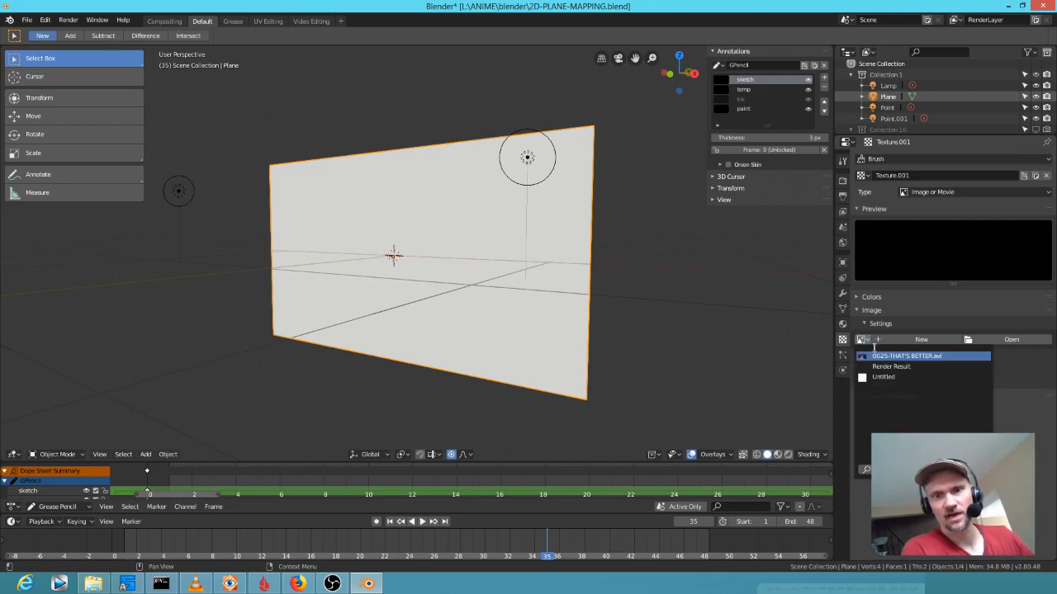
click(889, 355)
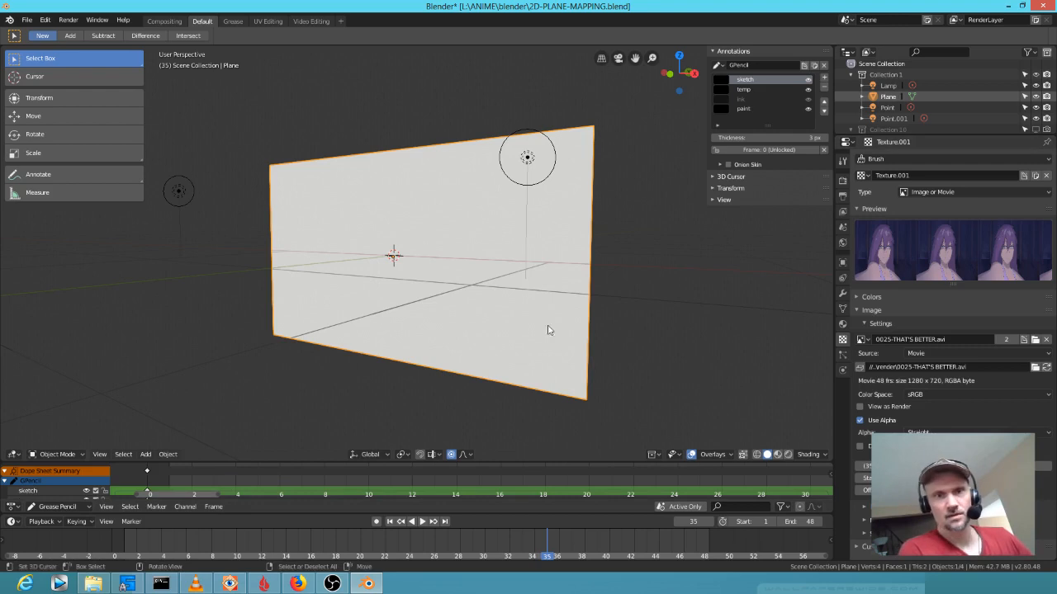
Check the plane in the different viewport shading modes, render the current frame, and close the render result
click(787, 455)
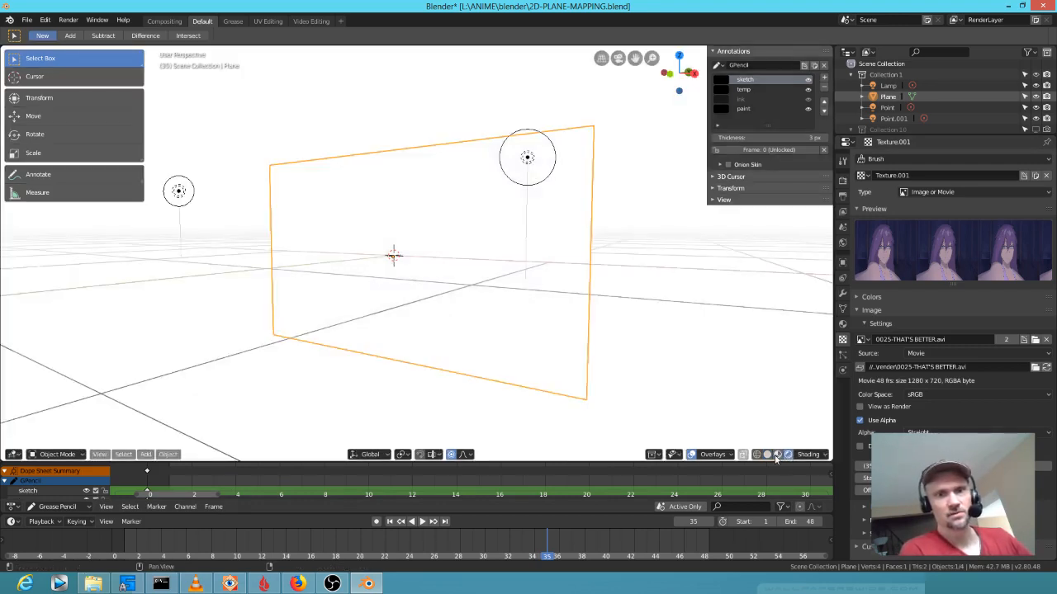
click(768, 455)
click(756, 455)
click(767, 455)
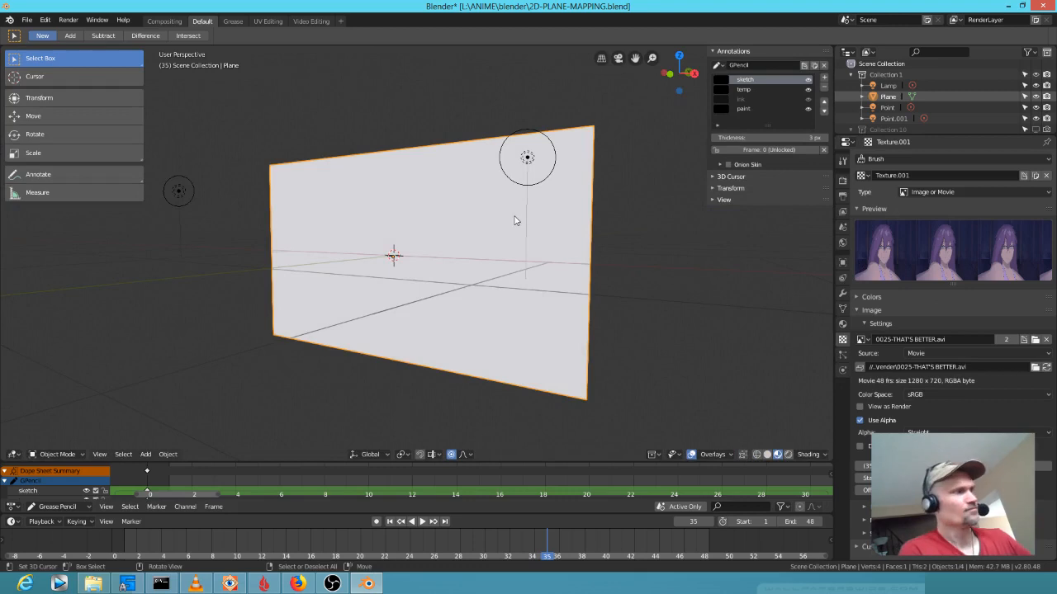
key(F12)
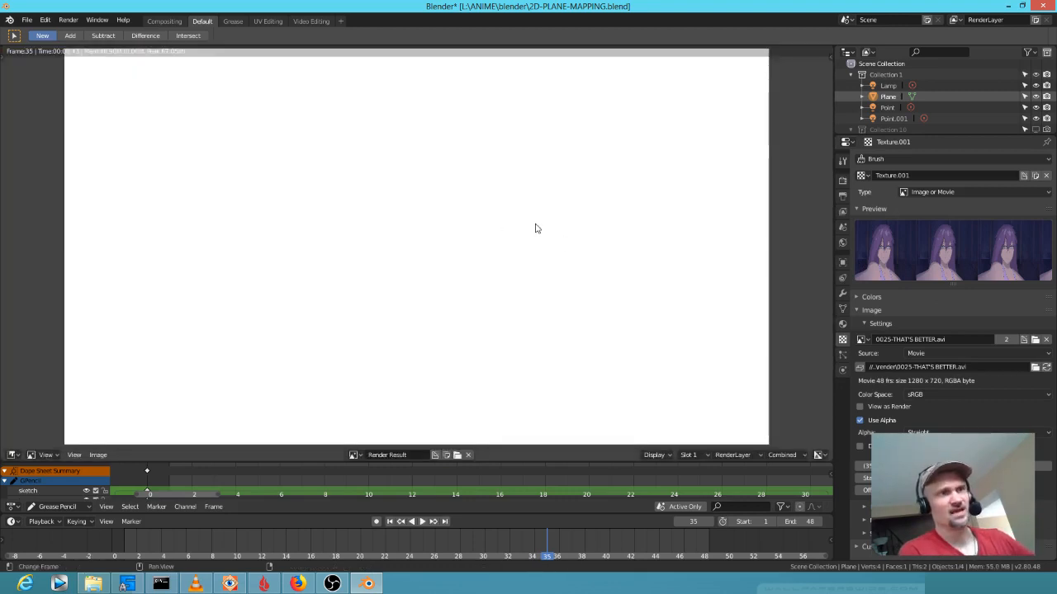
key(Escape)
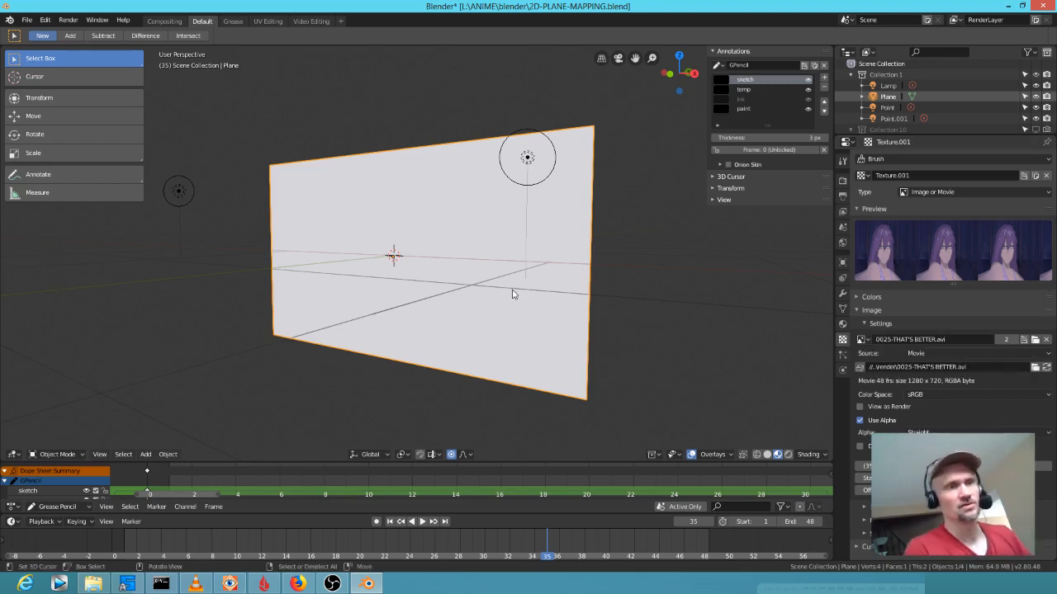
Start a new General file and add a mesh plane to the scene
click(26, 19)
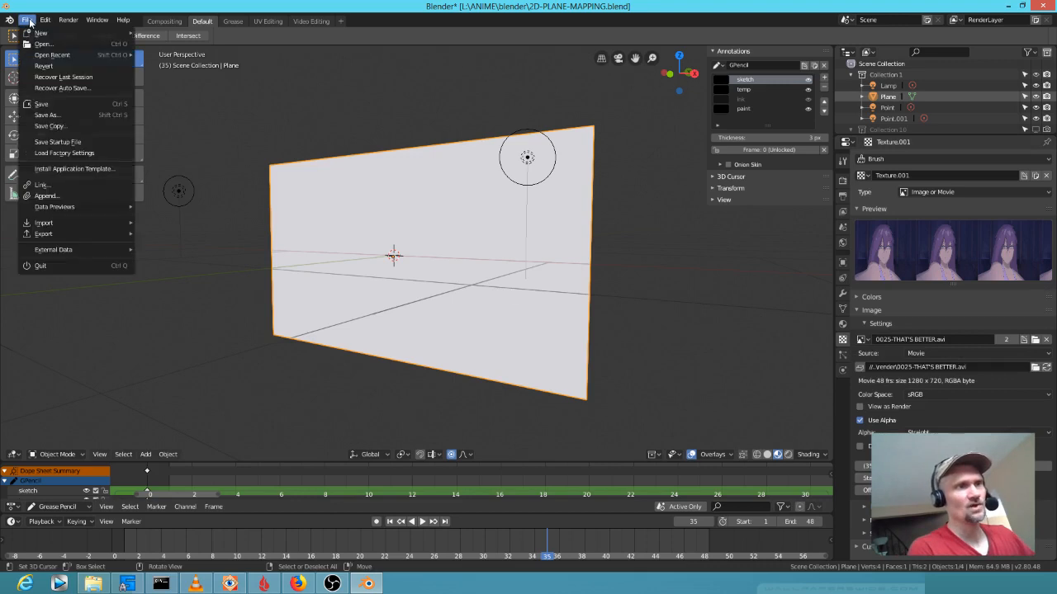
mouse_move(49, 32)
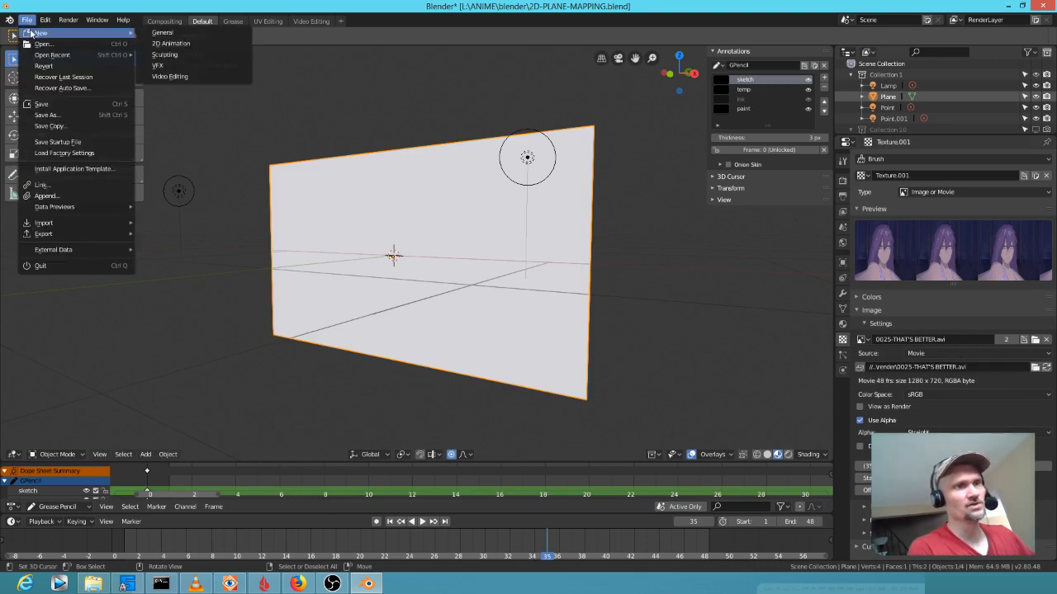
click(170, 43)
key(shift+a)
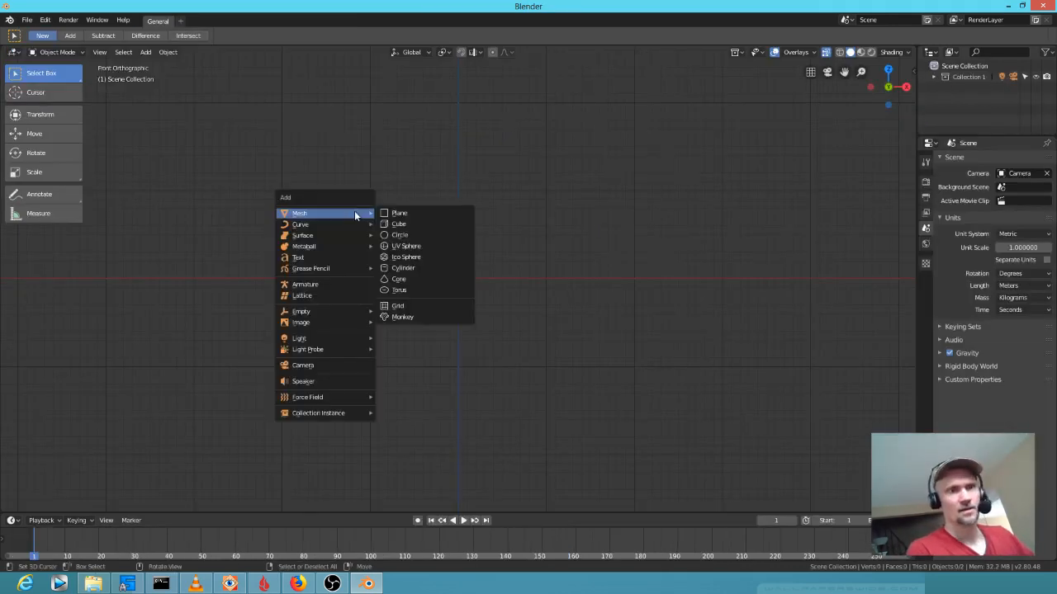
click(399, 213)
middle_drag(514, 286, 413, 305)
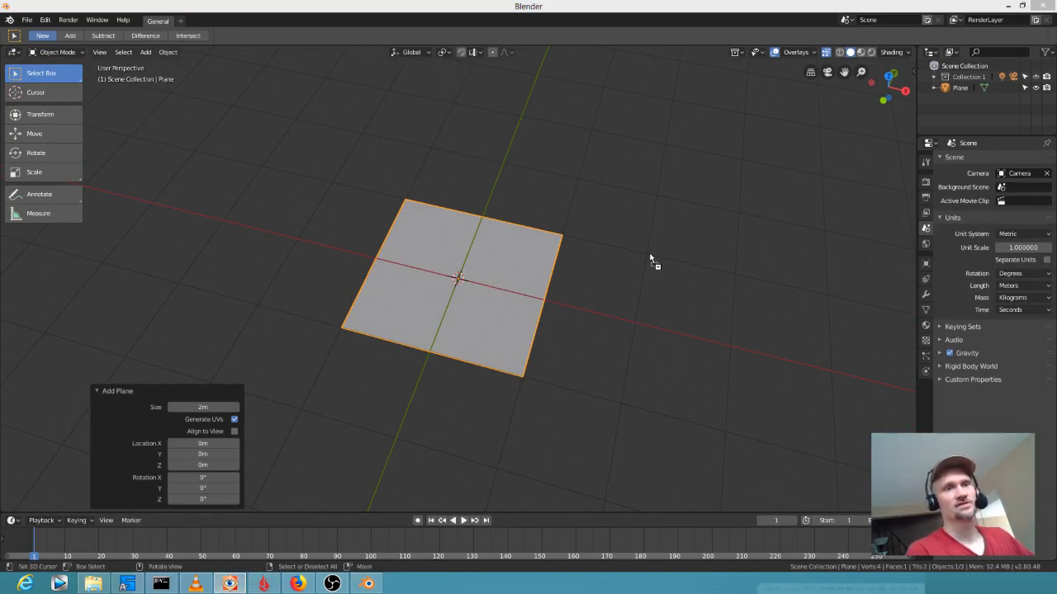
Check the new plane in the LookDev viewport shading mode and return to solid shading
click(483, 280)
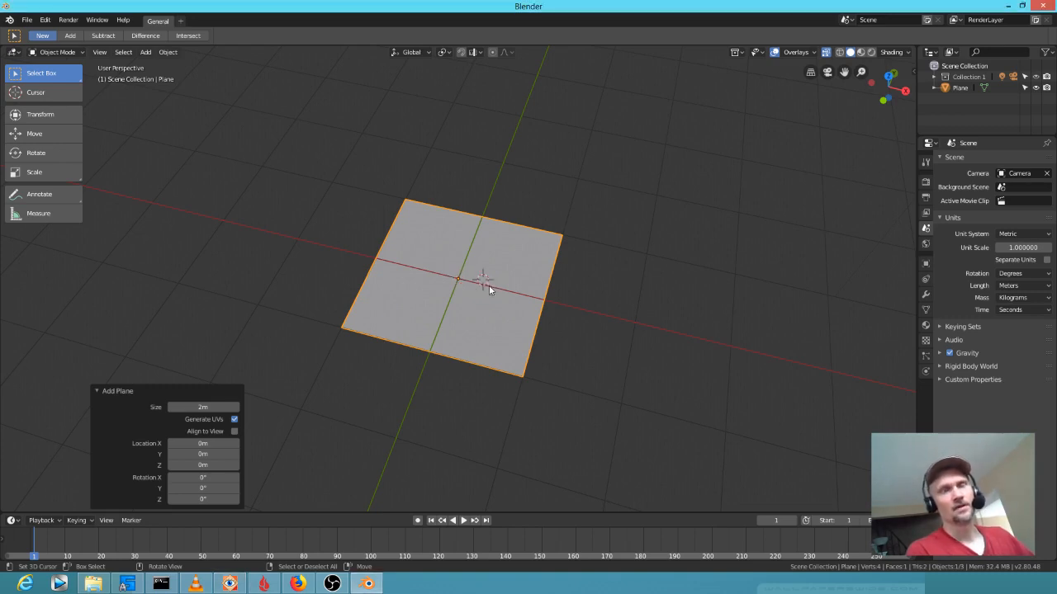
scroll(485, 285, up, 4)
scroll(485, 285, down, 2)
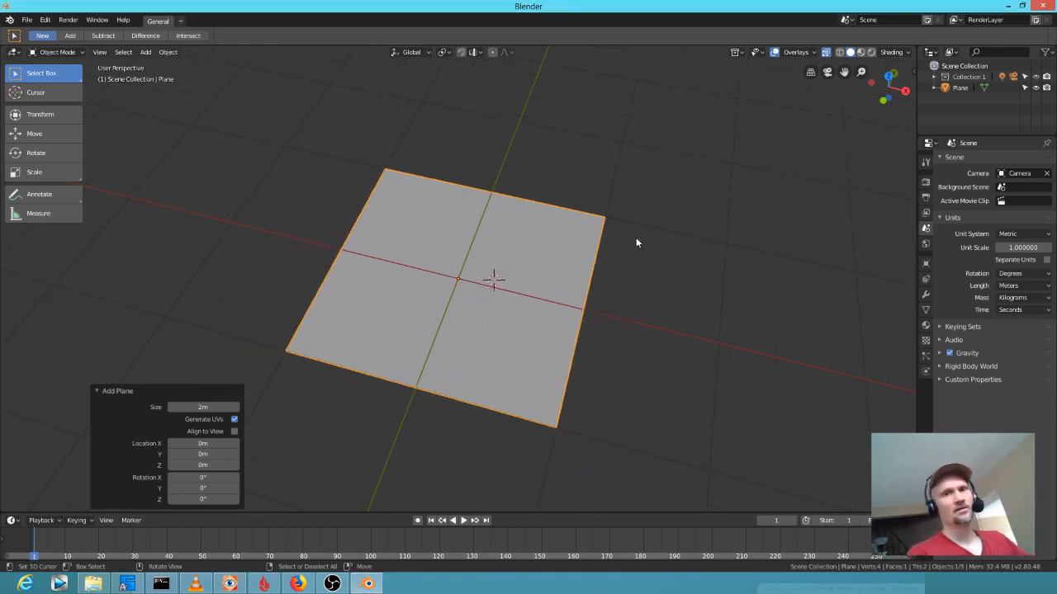
click(862, 54)
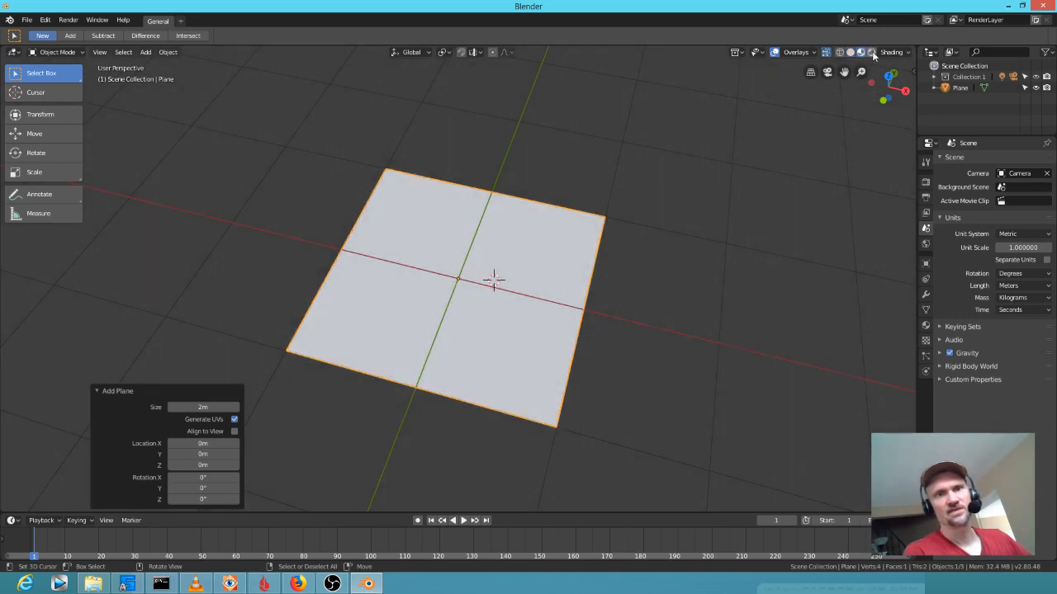
click(851, 52)
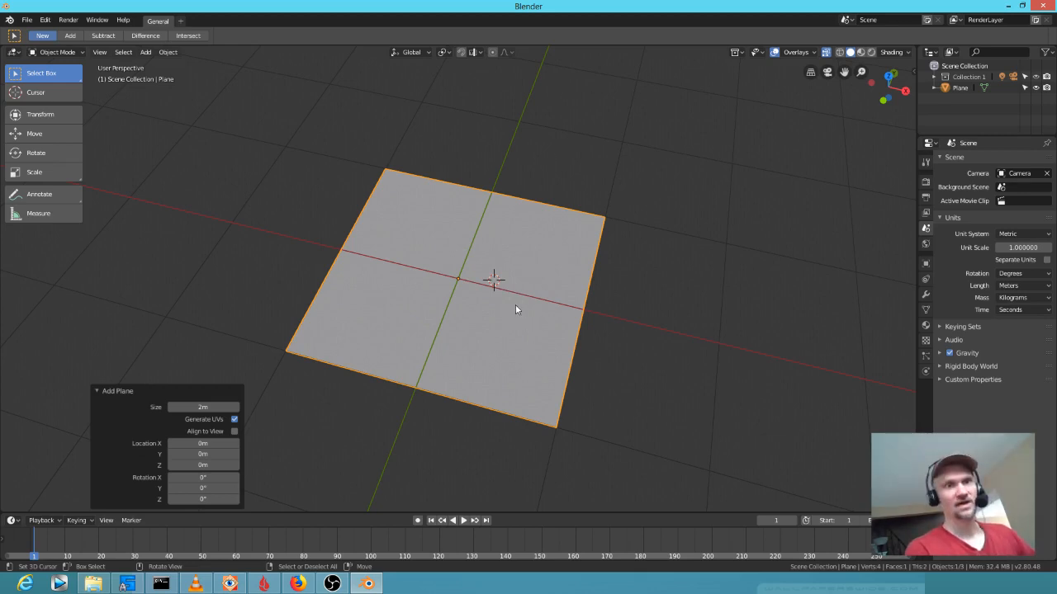
middle_drag(469, 287, 799, 252)
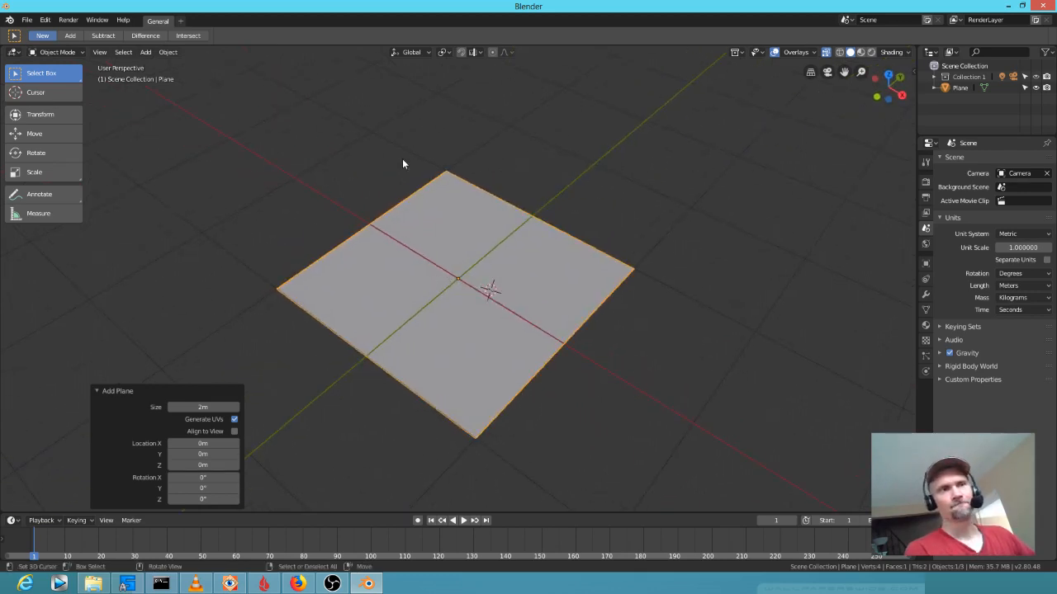
Close Blender 2.80 and reopen the recent file 2D-PLANE-MAPPING.blend in Blender 2.79
click(1044, 9)
click(532, 332)
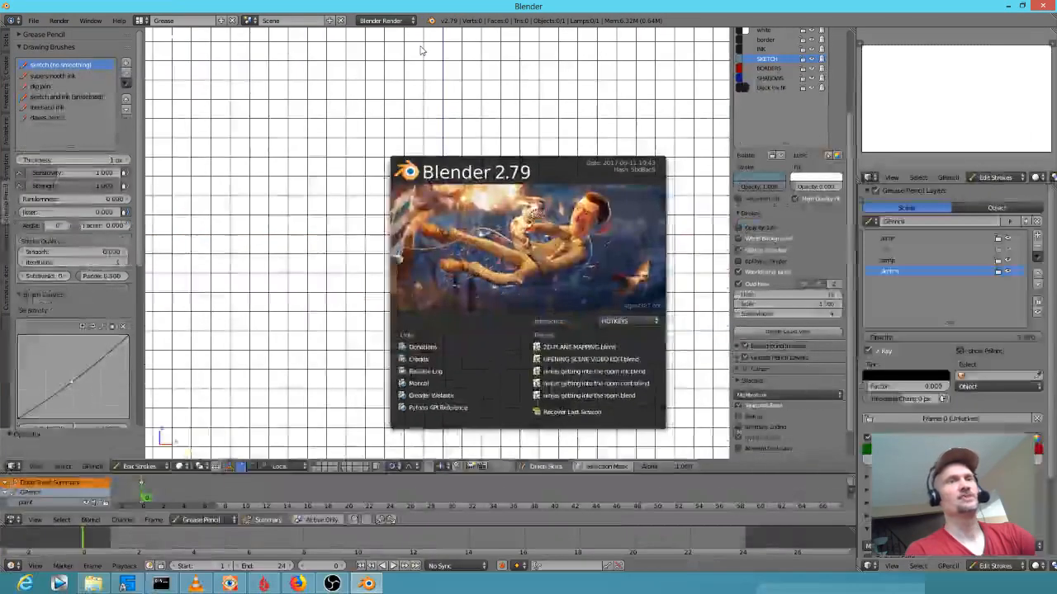
click(33, 21)
click(33, 21)
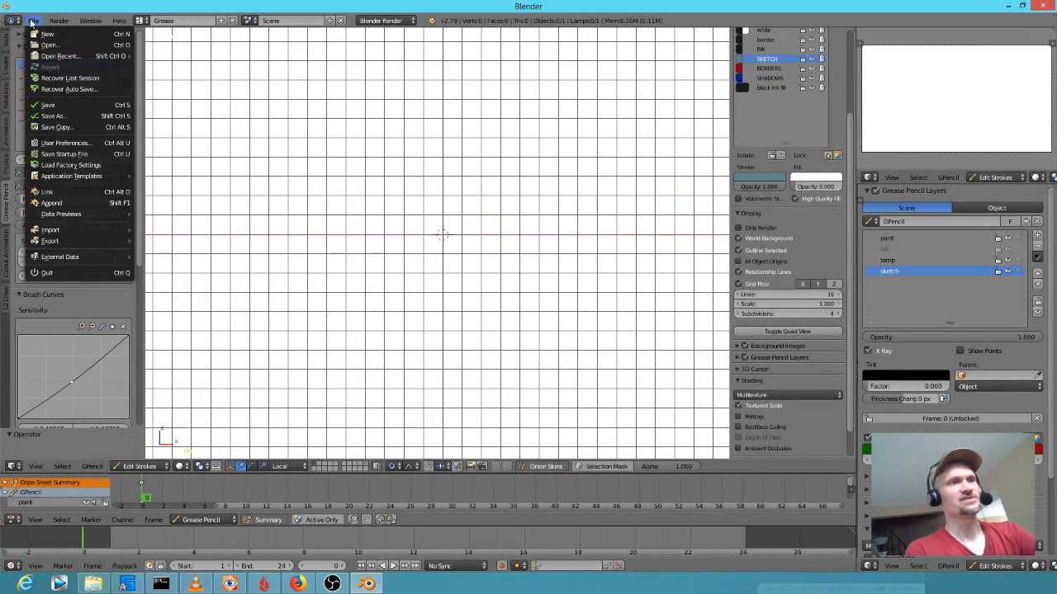
mouse_move(62, 55)
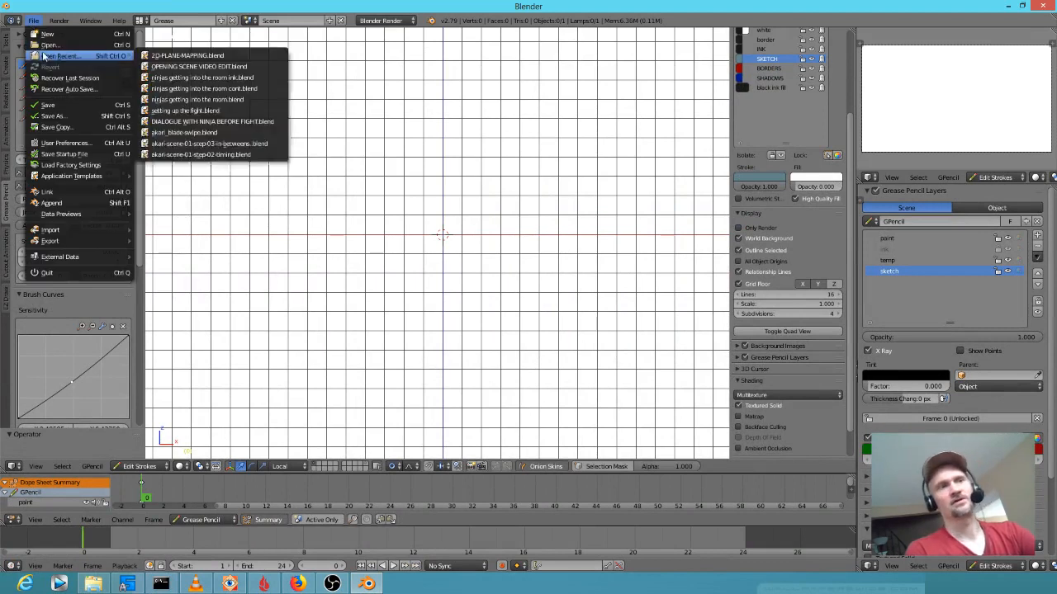
click(212, 56)
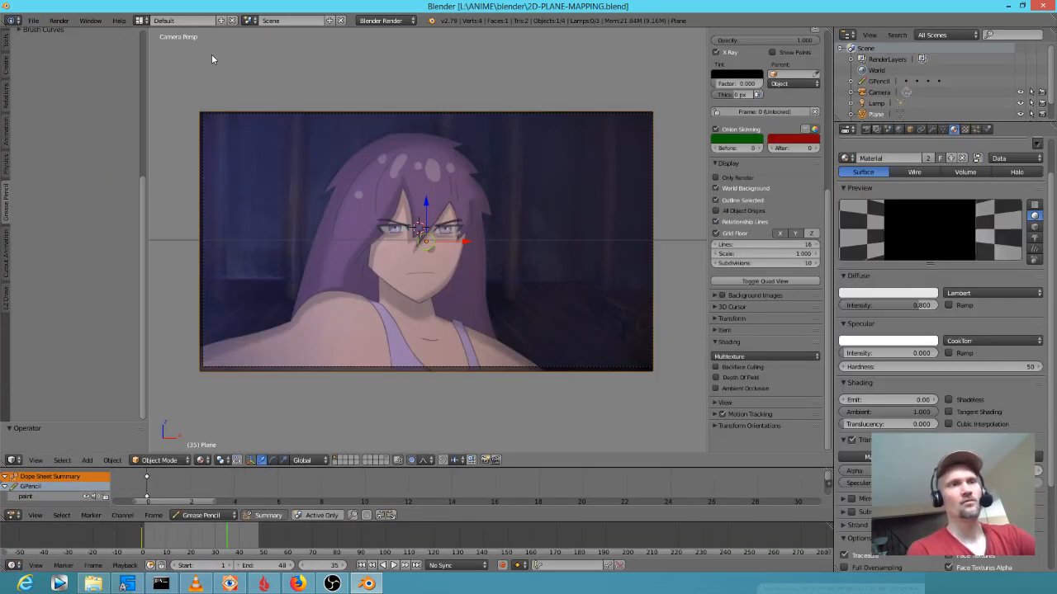
Enter Edit Mode on the video plane and subdivide its mesh three times
middle_drag(500, 317, 427, 322)
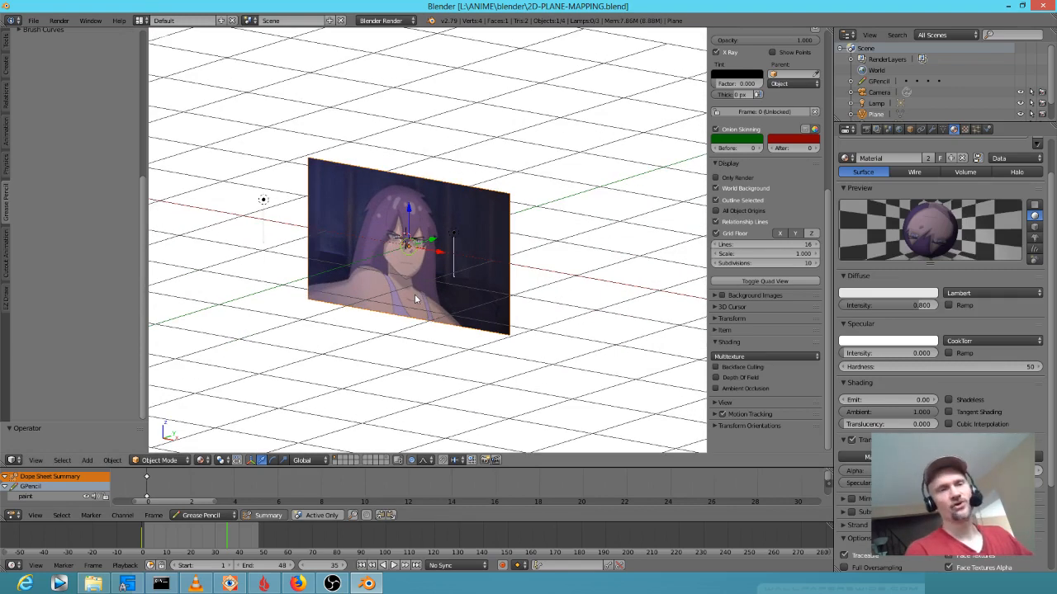
key(KP_5)
middle_drag(462, 281, 468, 273)
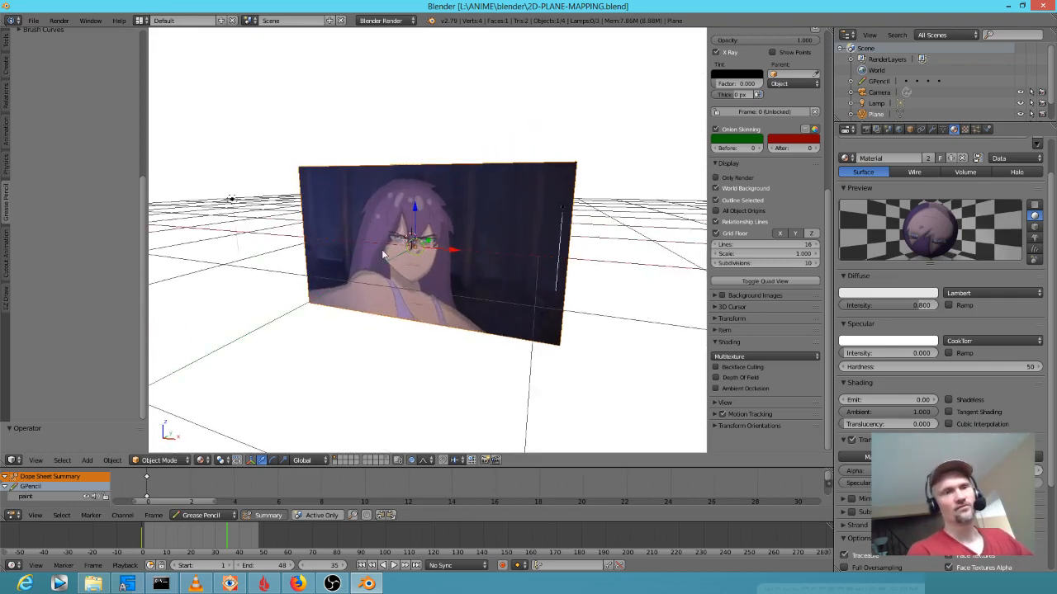
right_click(420, 236)
key(Tab)
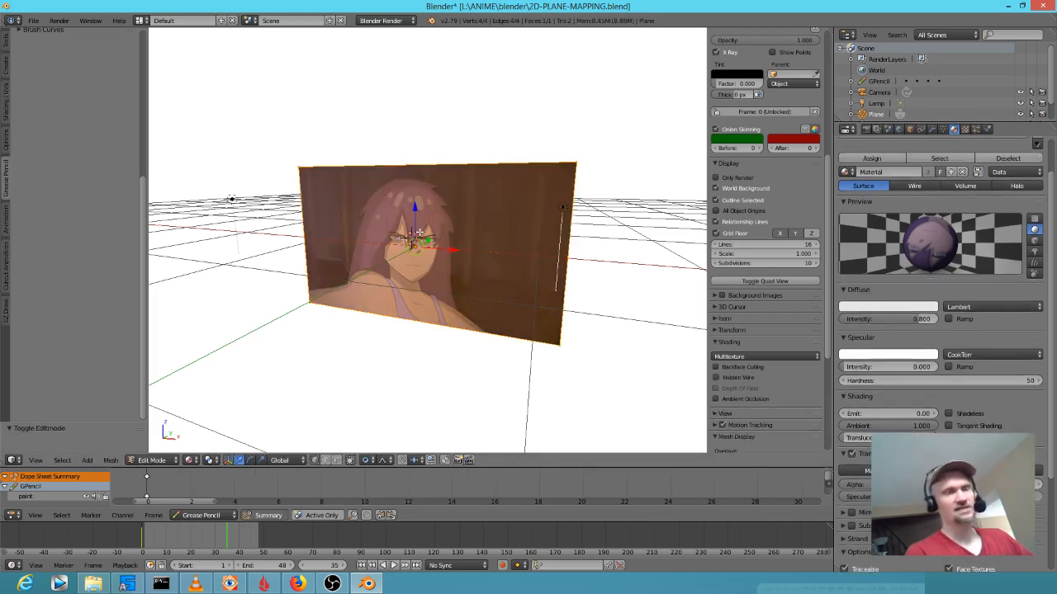
key(w)
click(419, 233)
key(w)
click(419, 233)
key(w)
click(419, 233)
key(w)
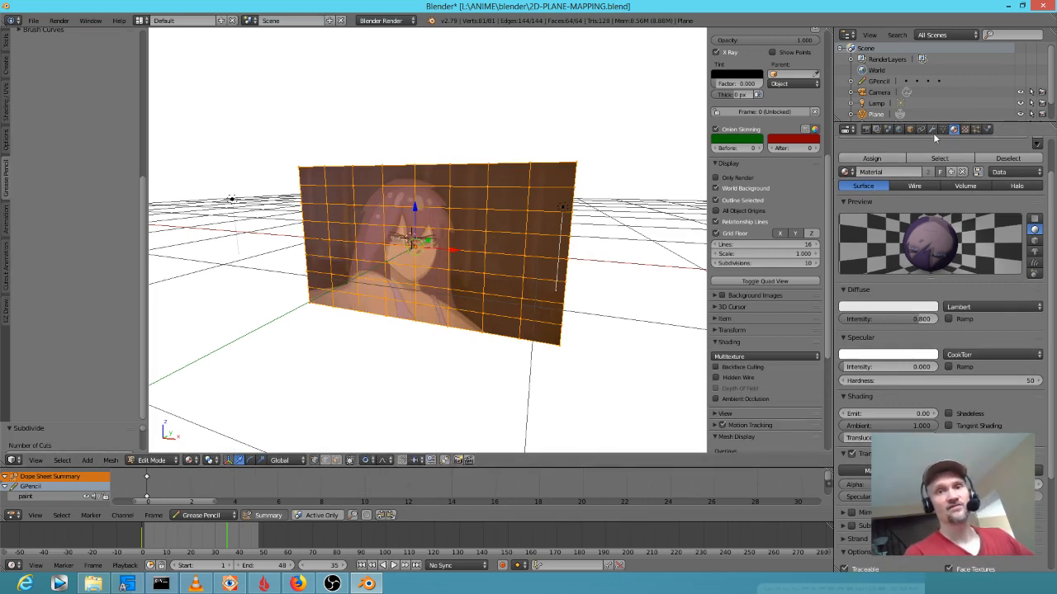
Try a Subdivision Surface modifier with View 3 and Render 3 on the plane, and remove it
click(932, 130)
click(877, 163)
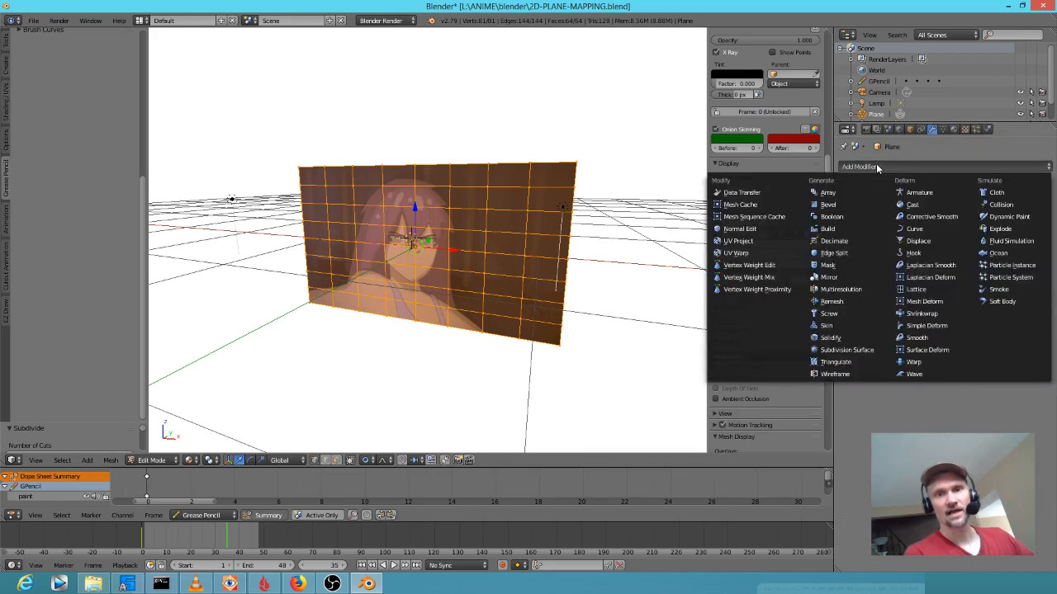
click(855, 351)
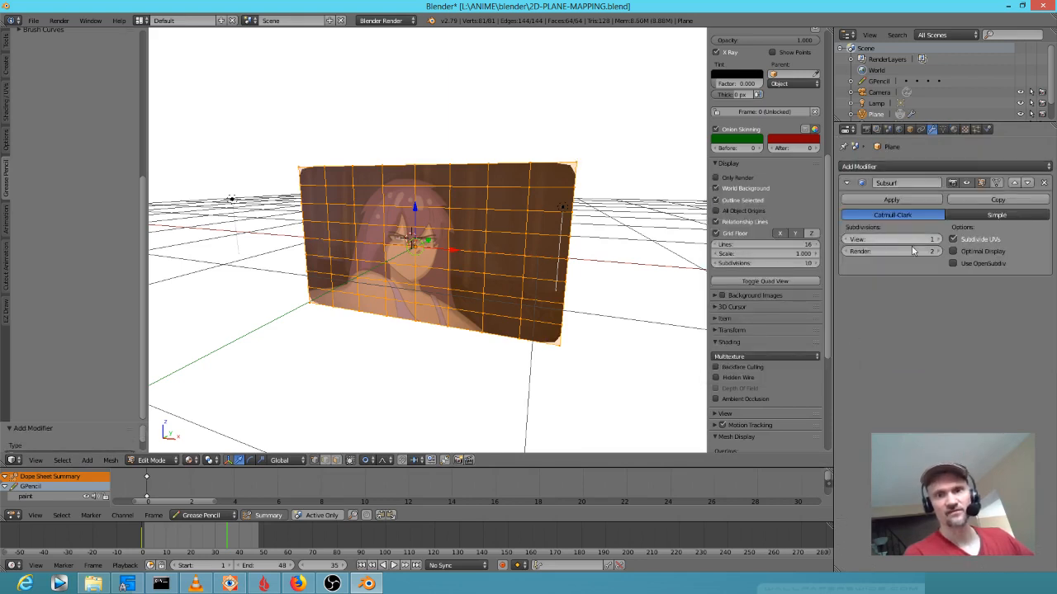
click(935, 238)
click(936, 238)
click(936, 251)
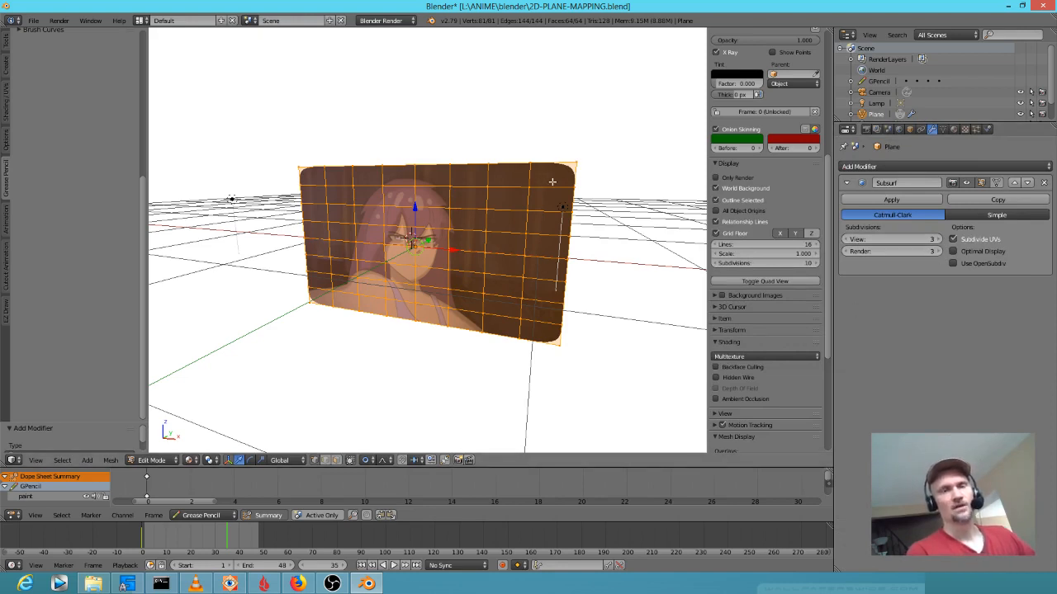
click(1044, 182)
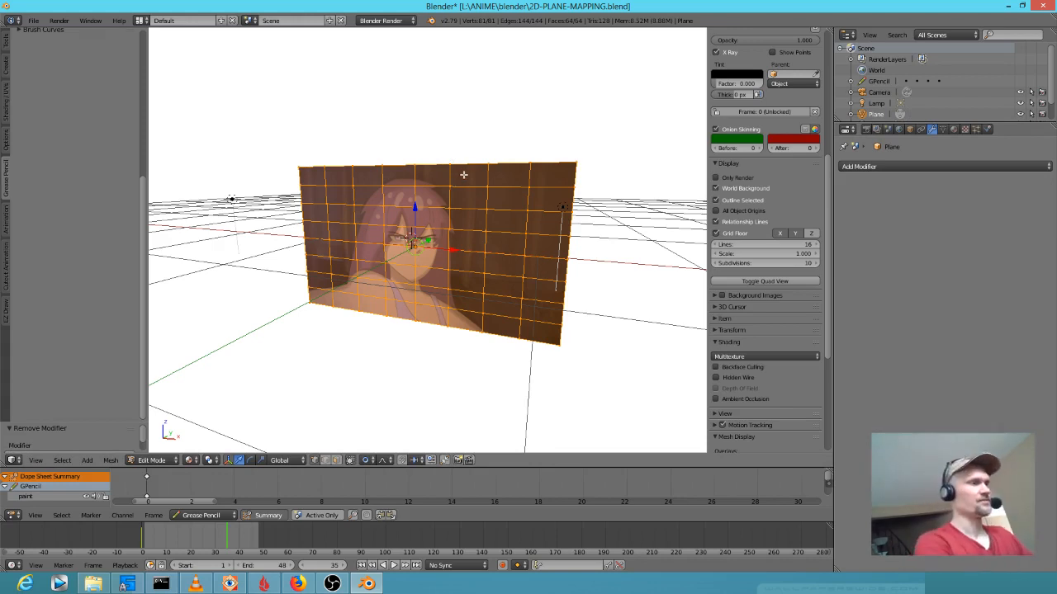
Subdivide the plane's mesh two more times in the front orthographic view
key(KP_1)
key(KP_5)
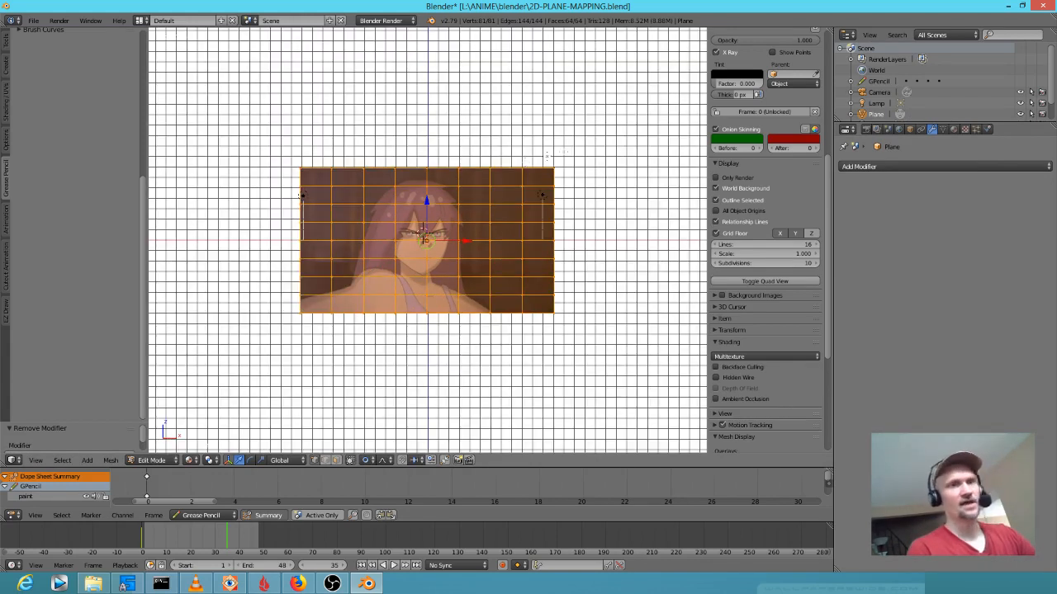
scroll(563, 159, up, 3)
scroll(611, 198, down, 1)
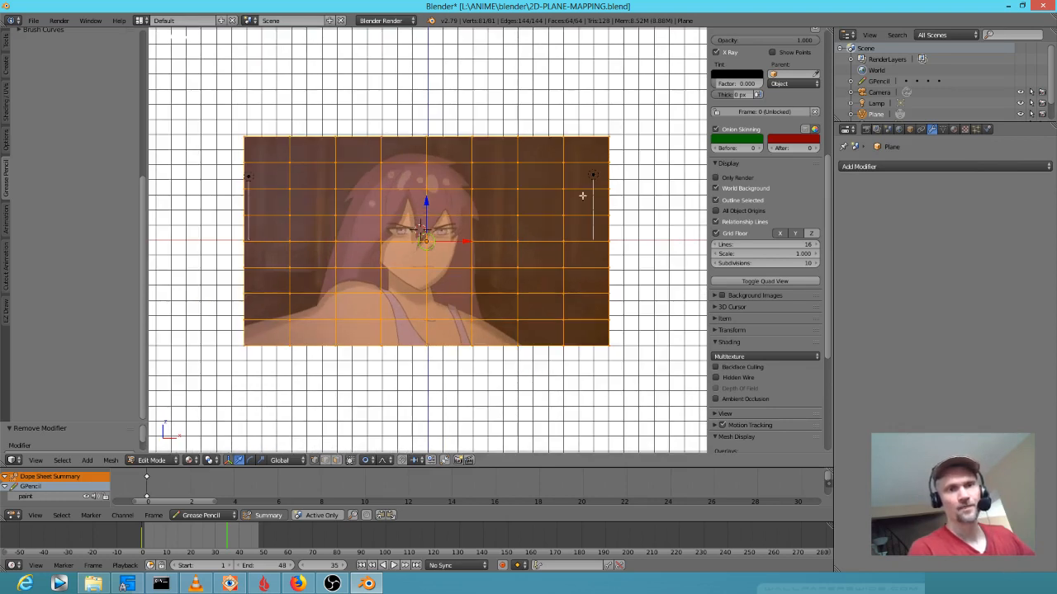
key(w)
click(486, 187)
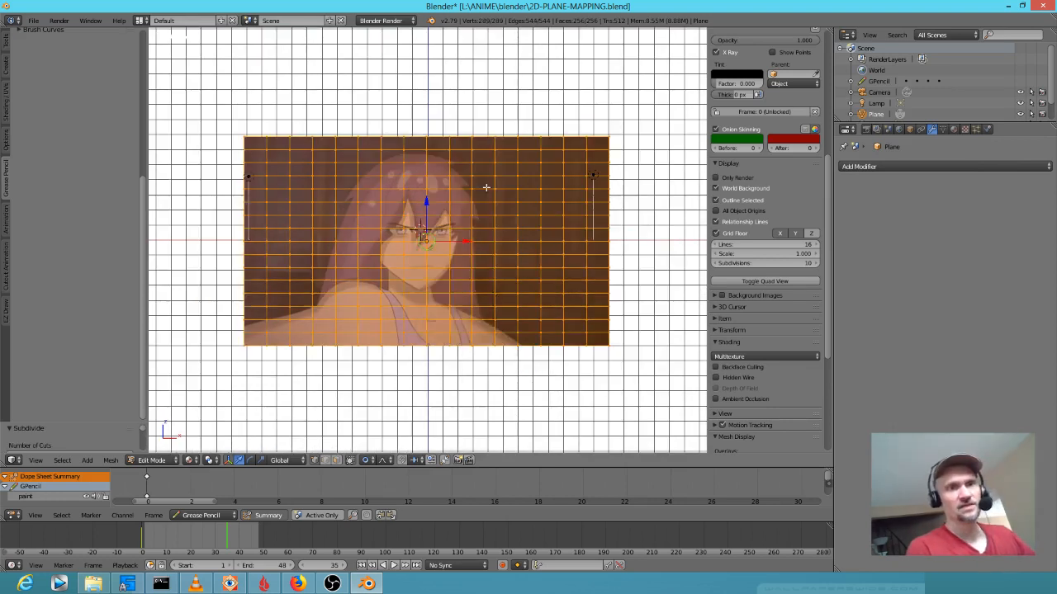
key(w)
click(487, 187)
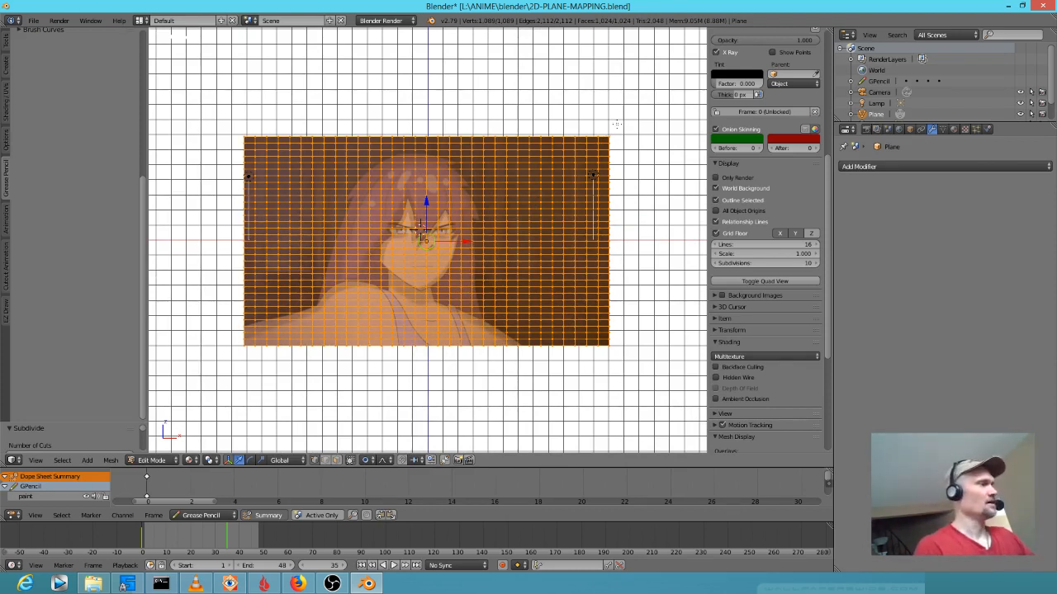
Lasso-select the vertices of the background around the character, delete them, and leave Edit Mode
key(a)
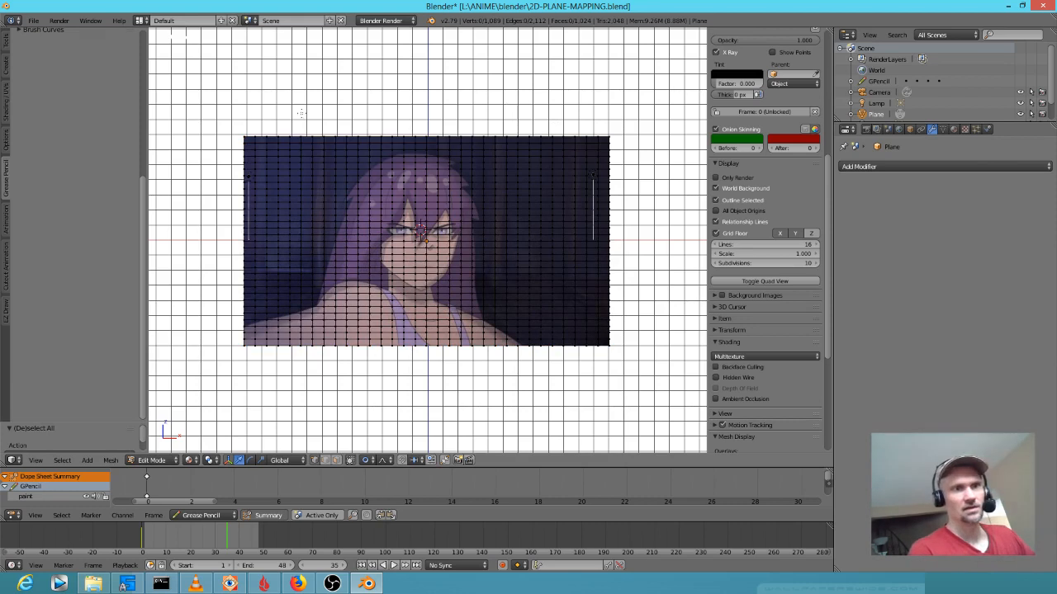
mouse_move(281, 84)
mouse_down()
mouse_move(198, 136)
mouse_move(183, 207)
mouse_move(251, 169)
mouse_move(284, 85)
mouse_up()
mouse_move(209, 317)
ctrl+mouse_down()
mouse_move(245, 325)
mouse_move(306, 299)
mouse_move(348, 180)
mouse_move(407, 147)
mouse_move(464, 156)
mouse_move(483, 176)
mouse_move(503, 323)
mouse_move(569, 350)
mouse_move(658, 307)
mouse_move(664, 173)
mouse_move(577, 65)
mouse_move(385, 72)
ctrl+mouse_up()
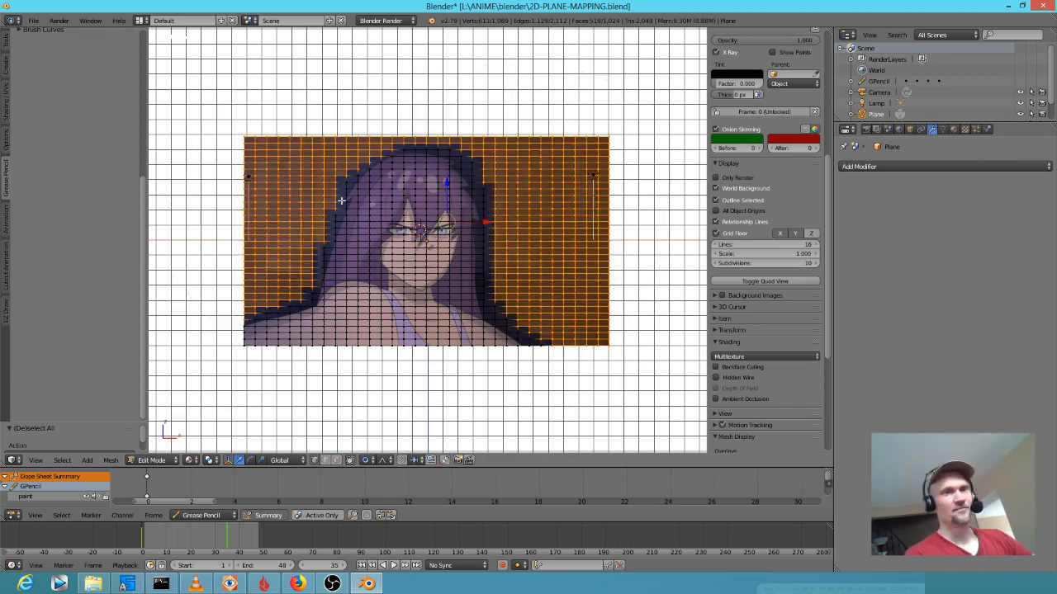
key(x)
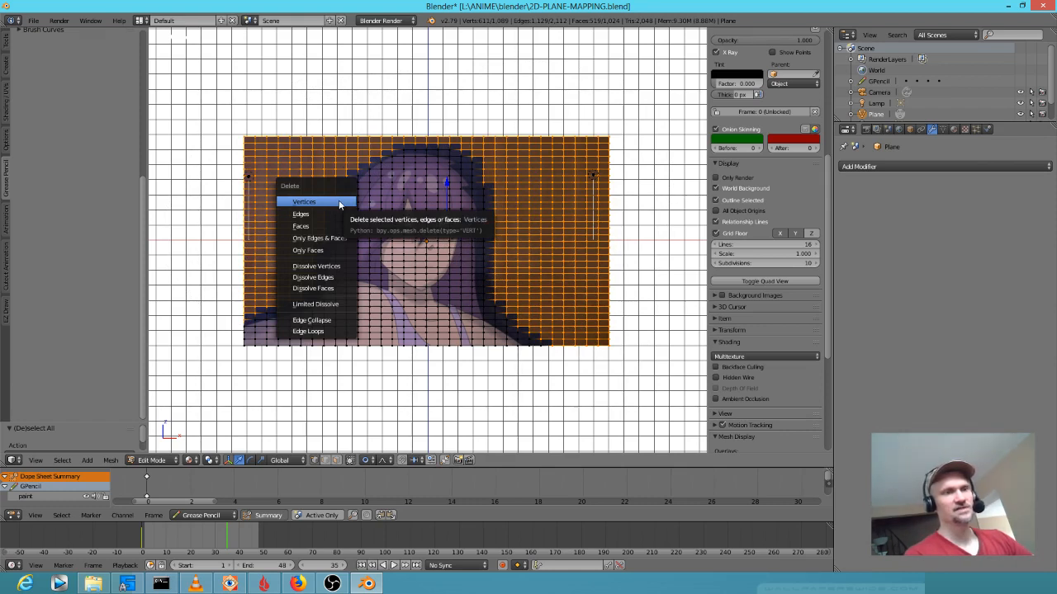
click(339, 204)
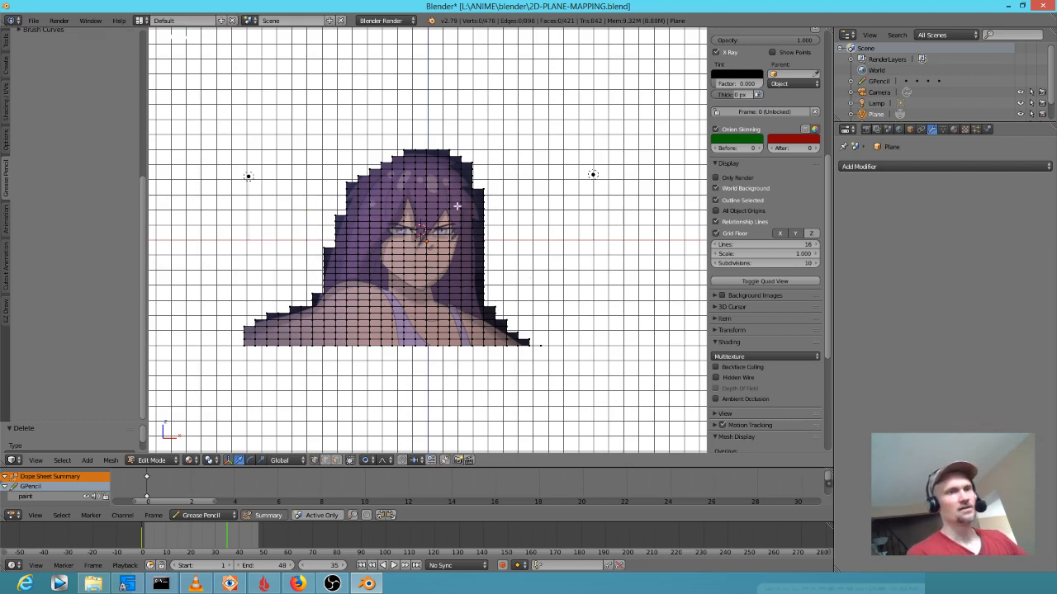
key(Tab)
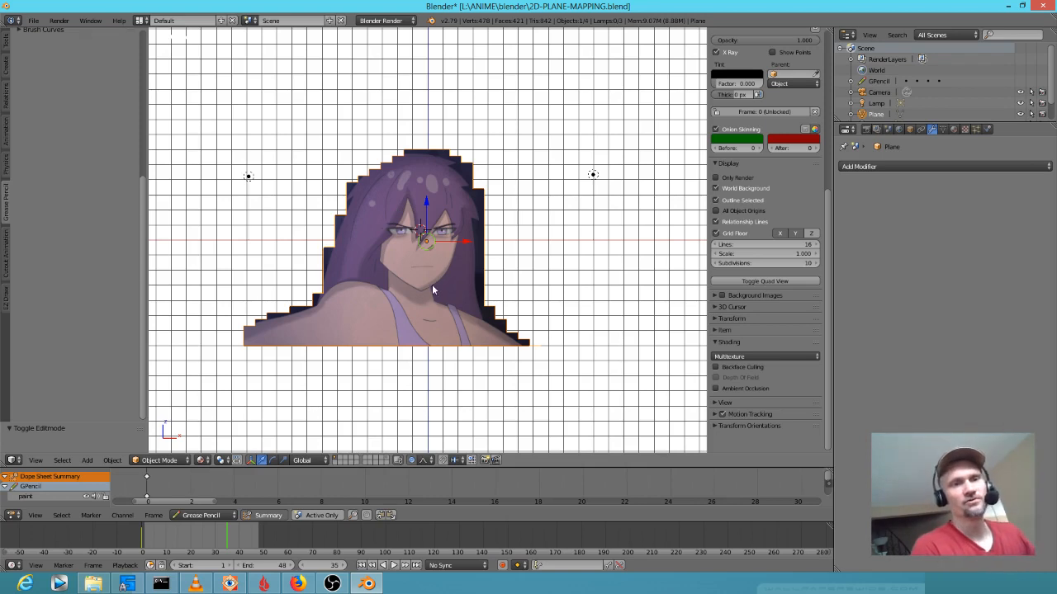
Place the 3D cursor behind the character plane in the top view and add a mesh plane there from the camera view
middle_drag(433, 277, 390, 312)
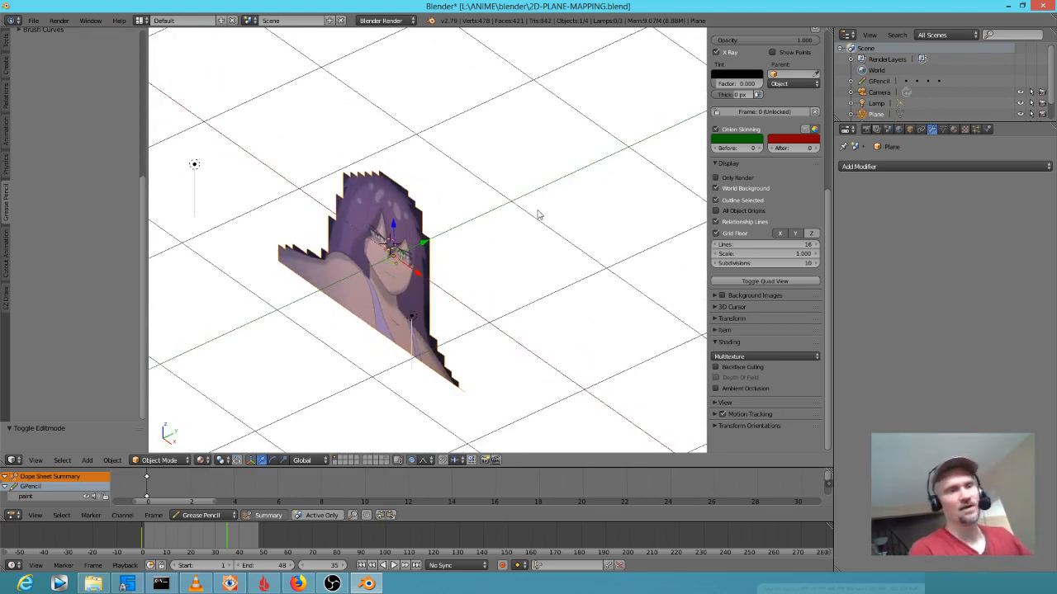
key(KP_7)
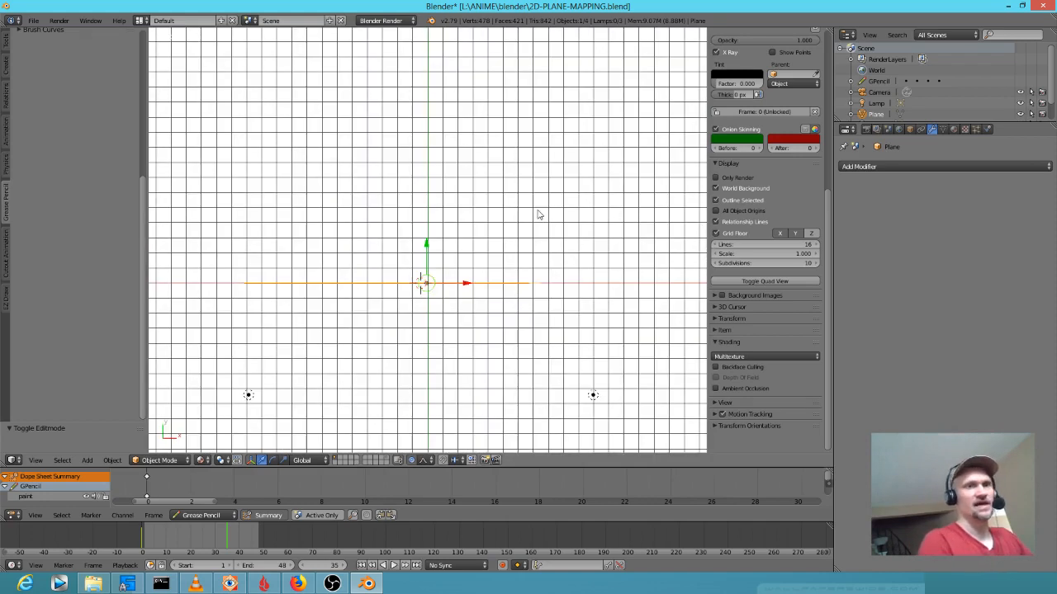
click(405, 117)
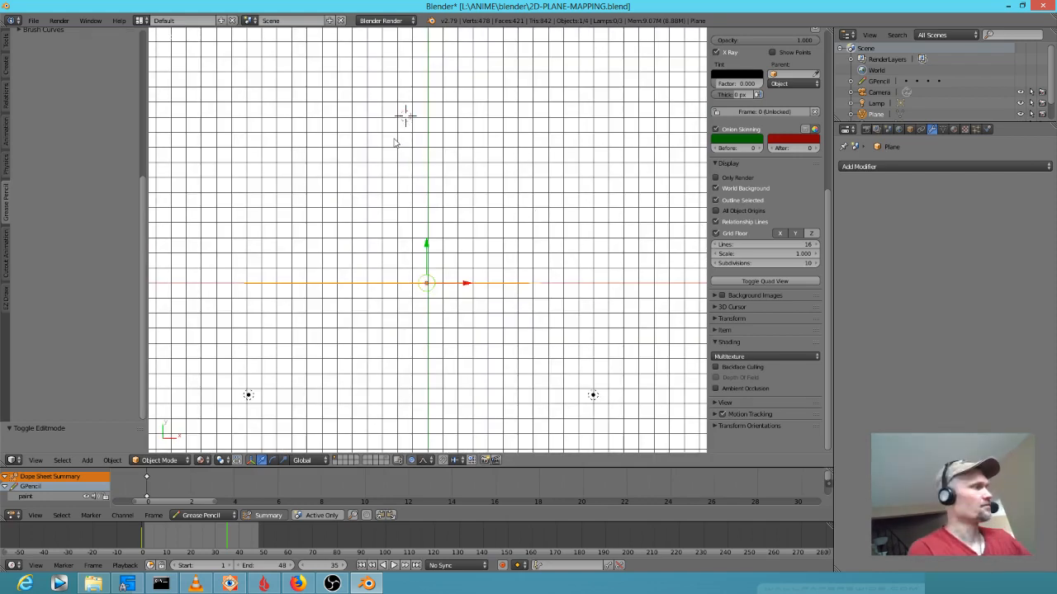
key(KP_0)
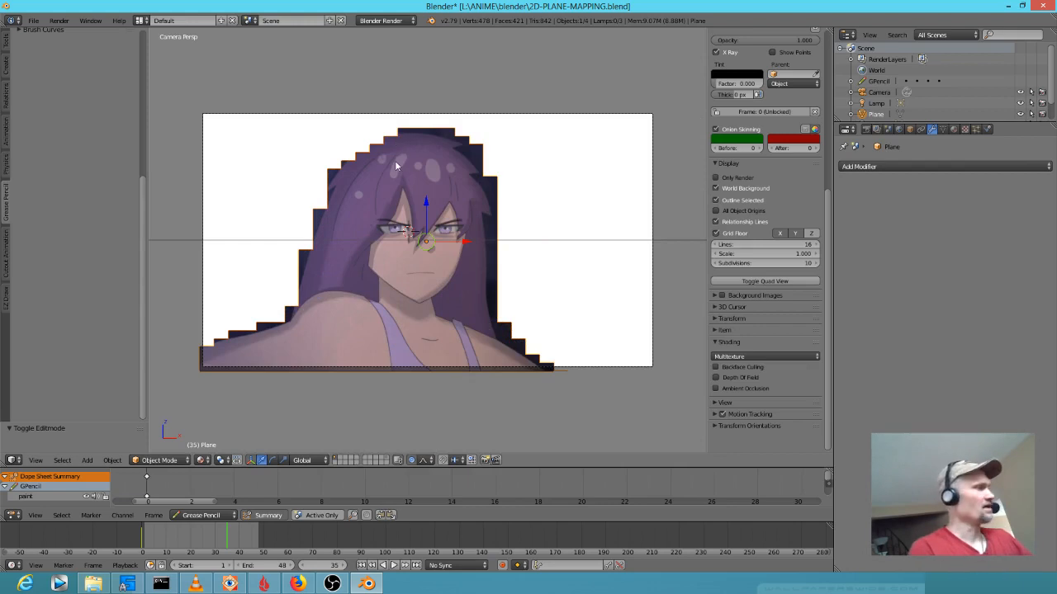
key(shift+a)
mouse_move(396, 165)
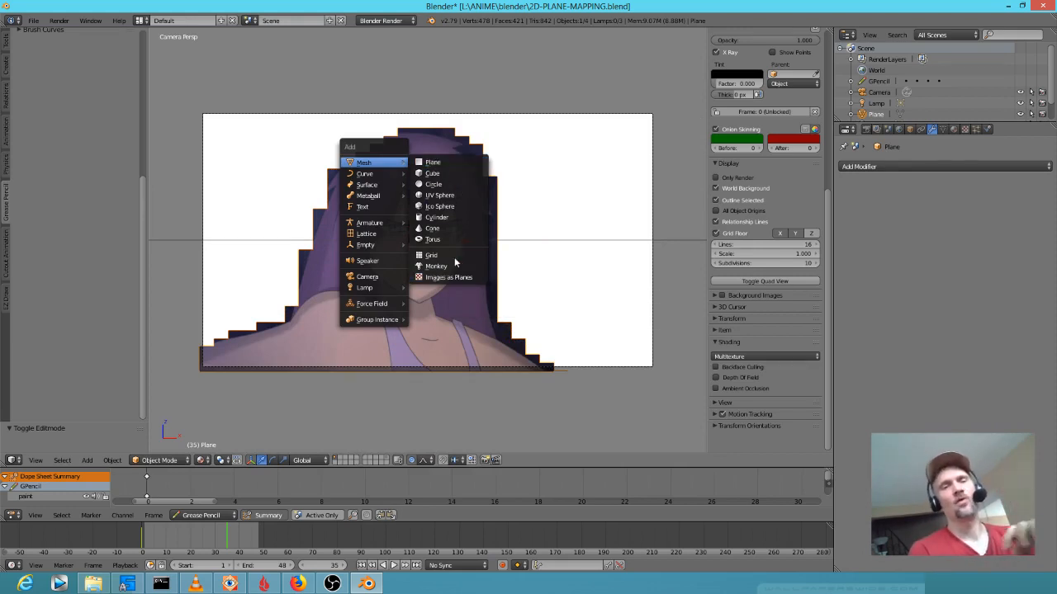
click(445, 164)
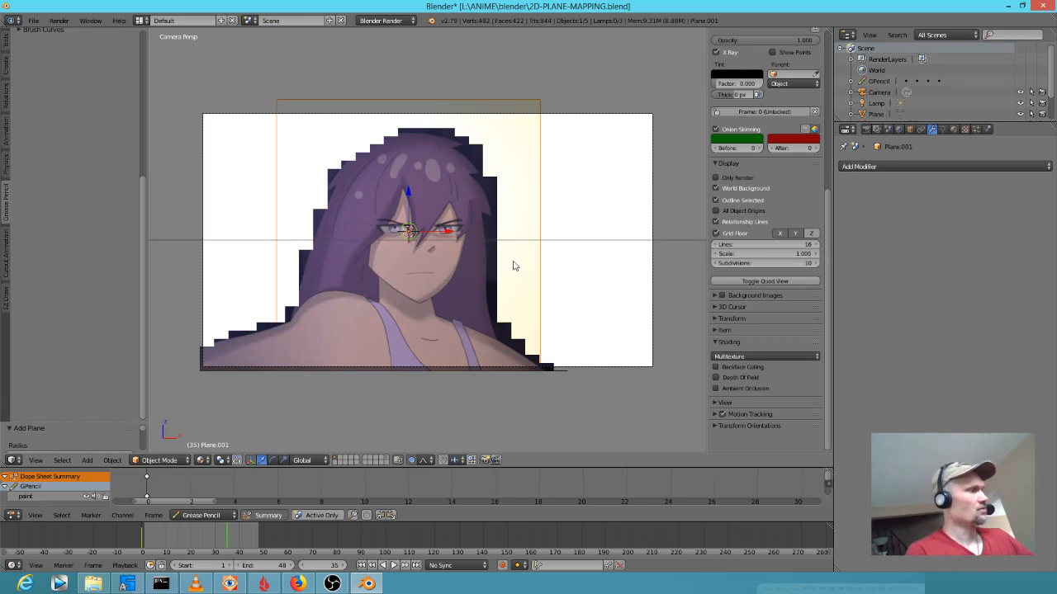
Scale the new plane along X to about 1.94 and move it down slightly so it fills the camera frame behind the character
key(s)
key(x)
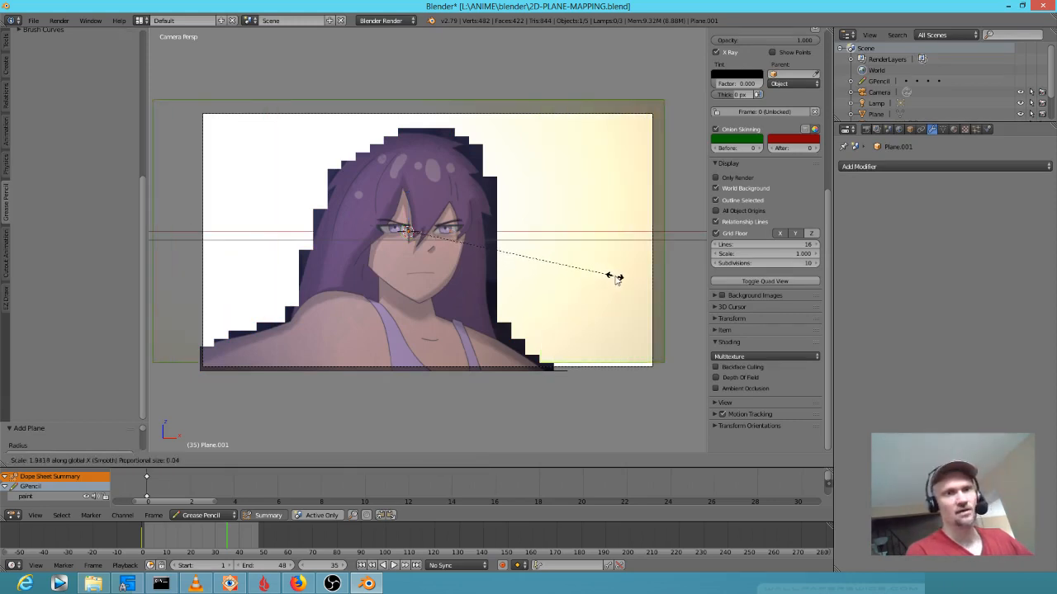
click(616, 277)
key(g)
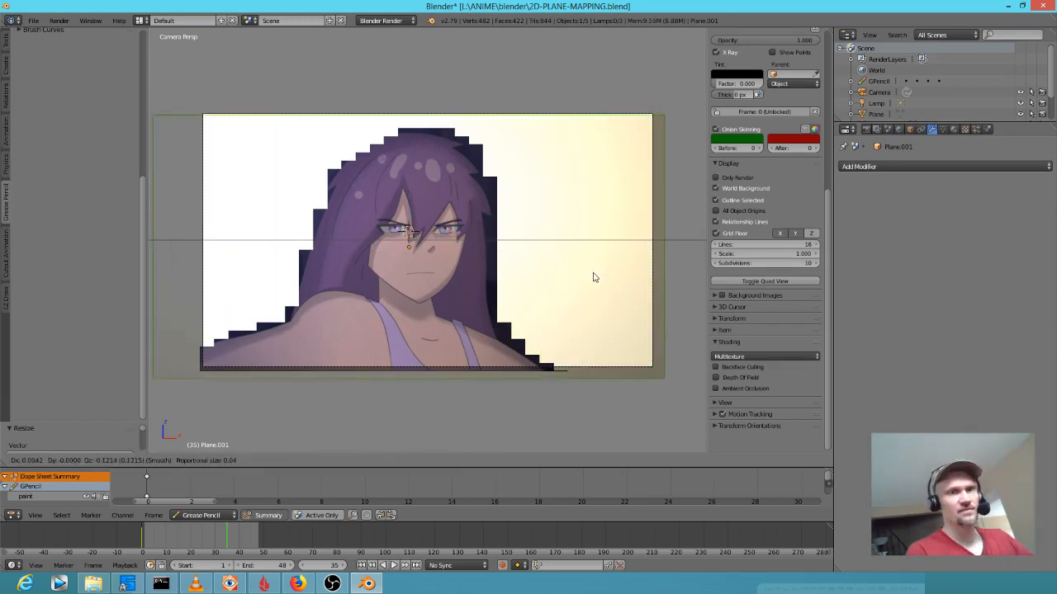
click(597, 270)
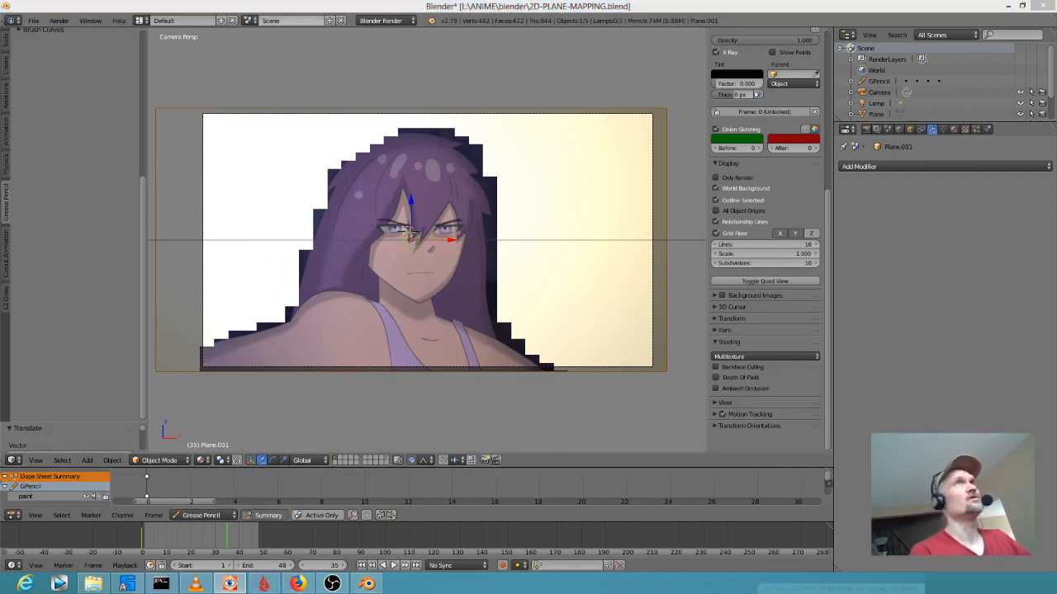
Switch to FastStone Image Viewer and open the CASTLE RUINS folder inside L:\ANIME\img\bkgds
click(230, 583)
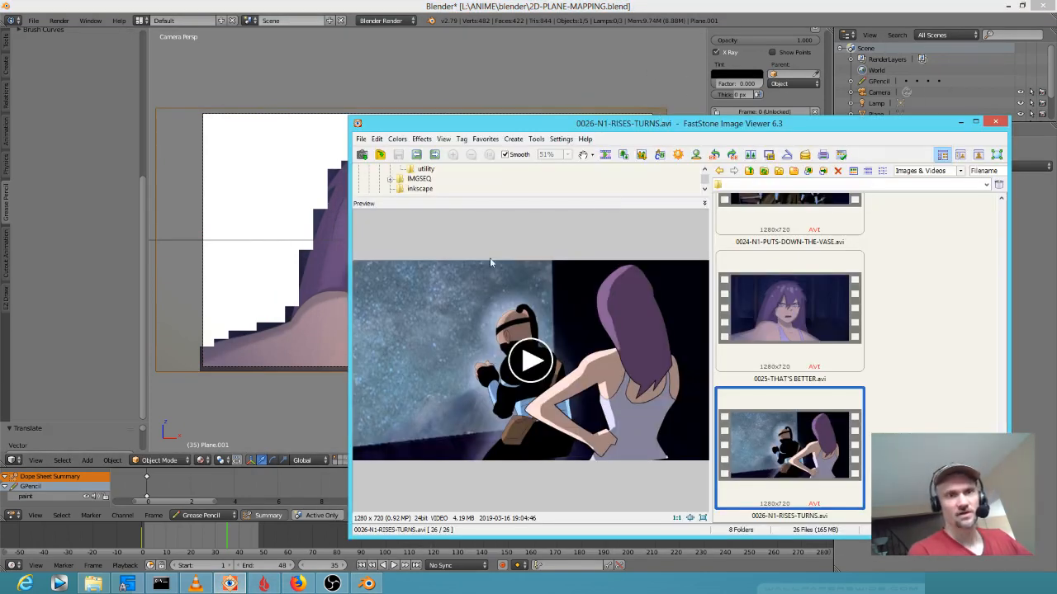
scroll(945, 281, up, 5)
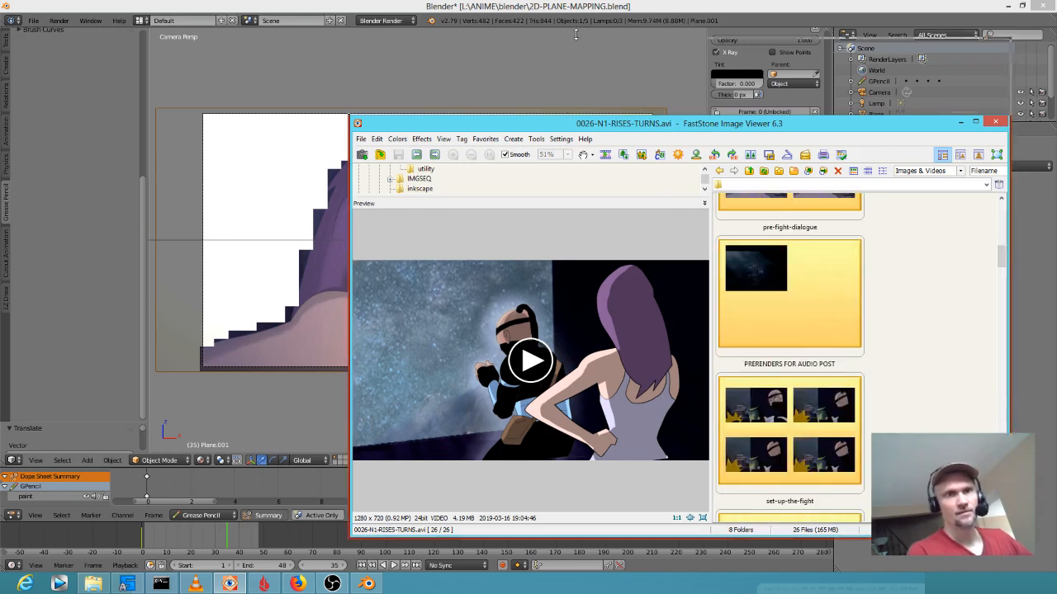
drag(572, 116, 572, 24)
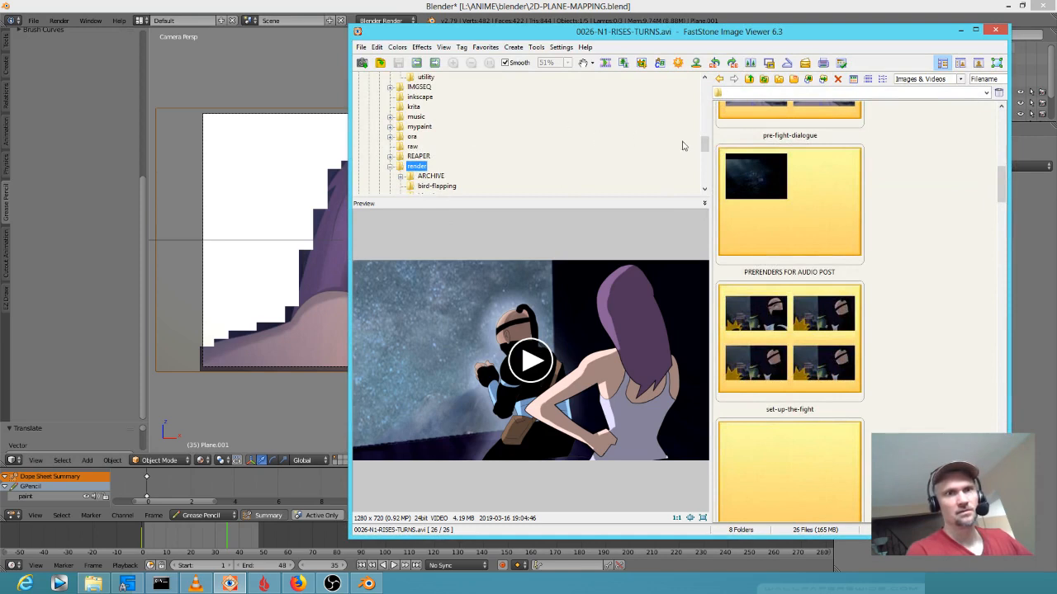
drag(705, 144, 715, 108)
click(426, 136)
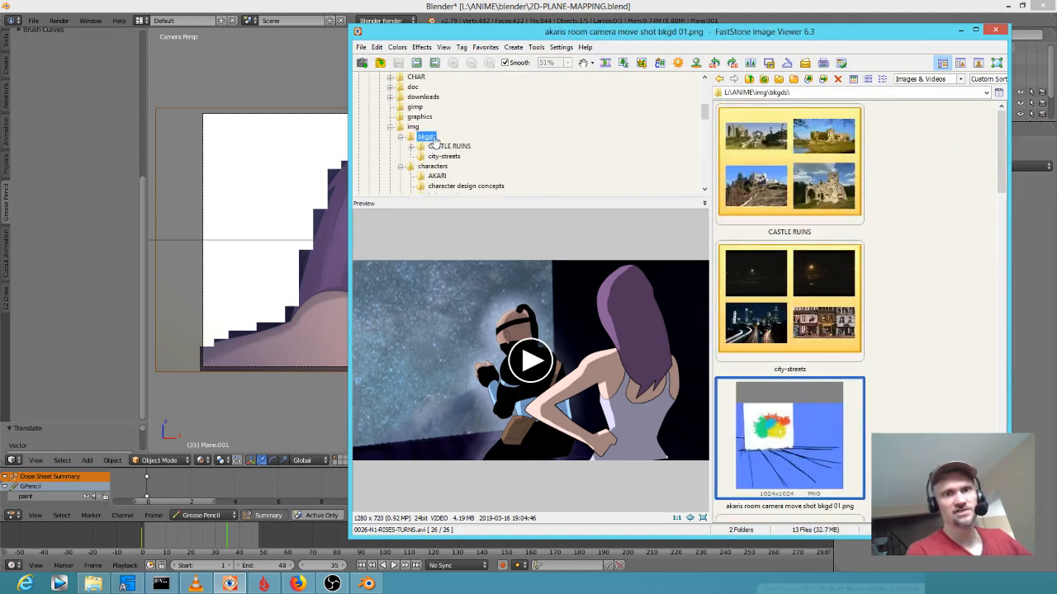
double_click(750, 195)
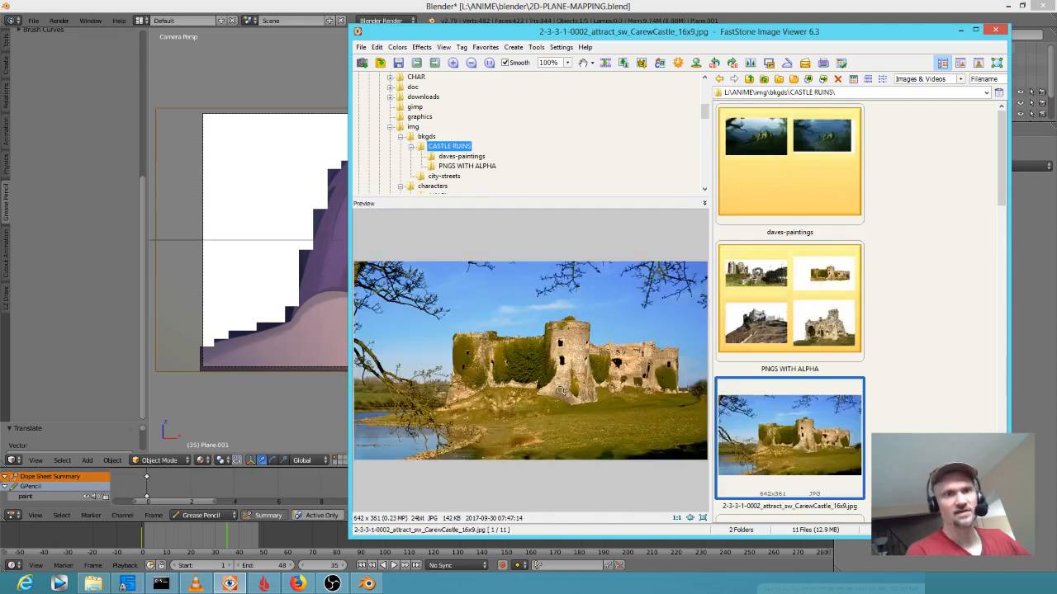
Drop the Carew Castle image onto the new plane in Blender, minimise the image viewer, and set the viewport shading to Solid
click(561, 392)
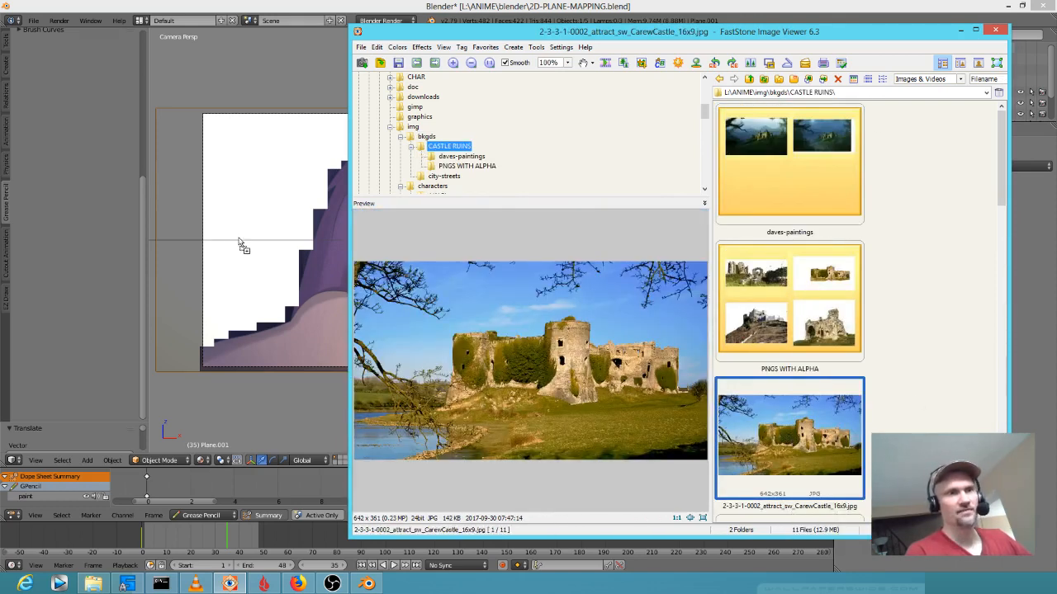
click(960, 31)
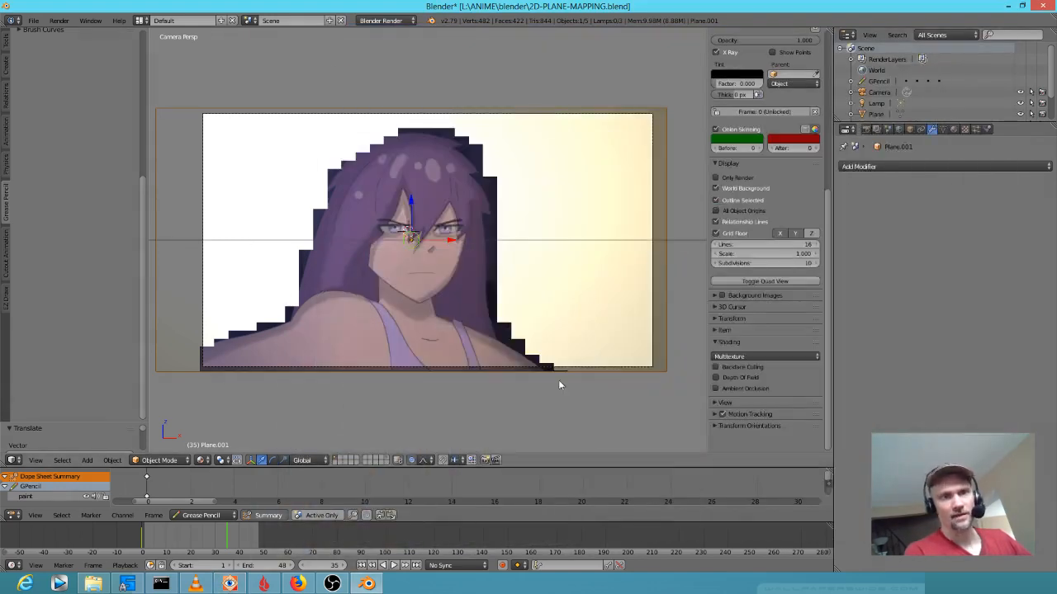
click(201, 460)
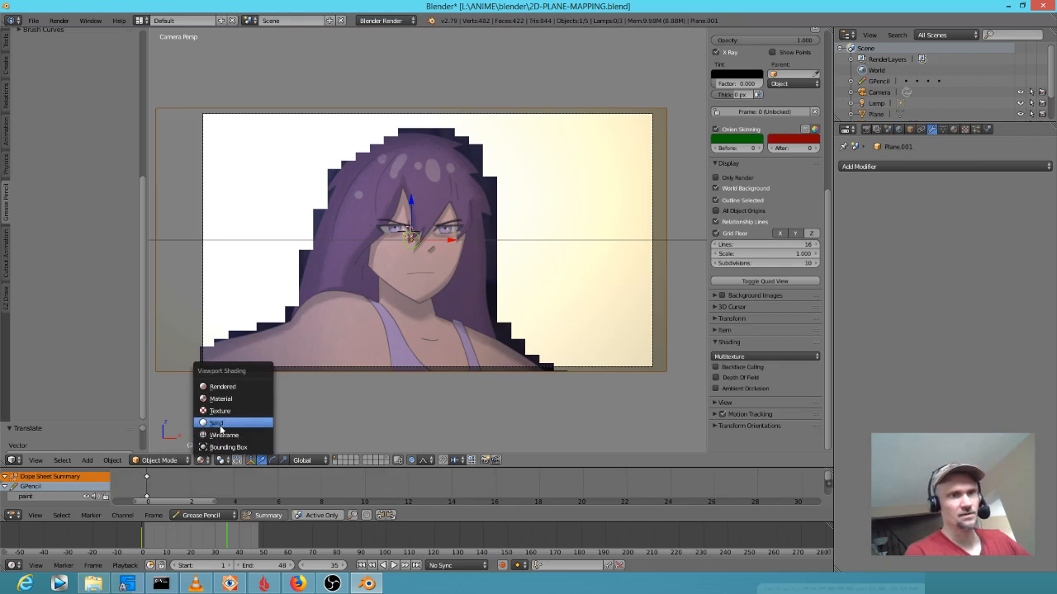
click(220, 429)
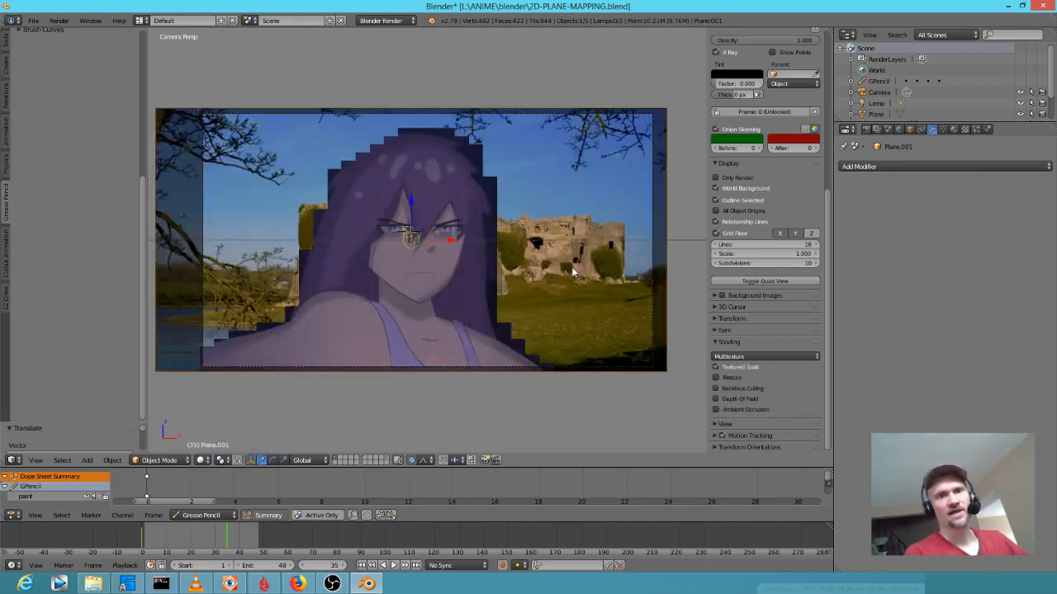
Assign the existing Material to the background plane and make it a single-user copy
click(955, 130)
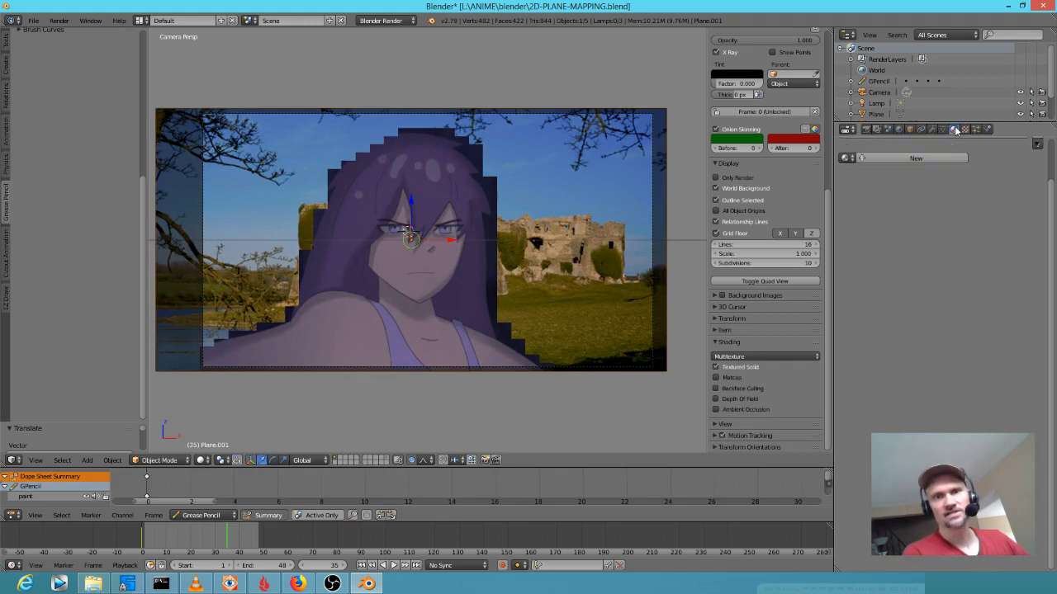
click(846, 158)
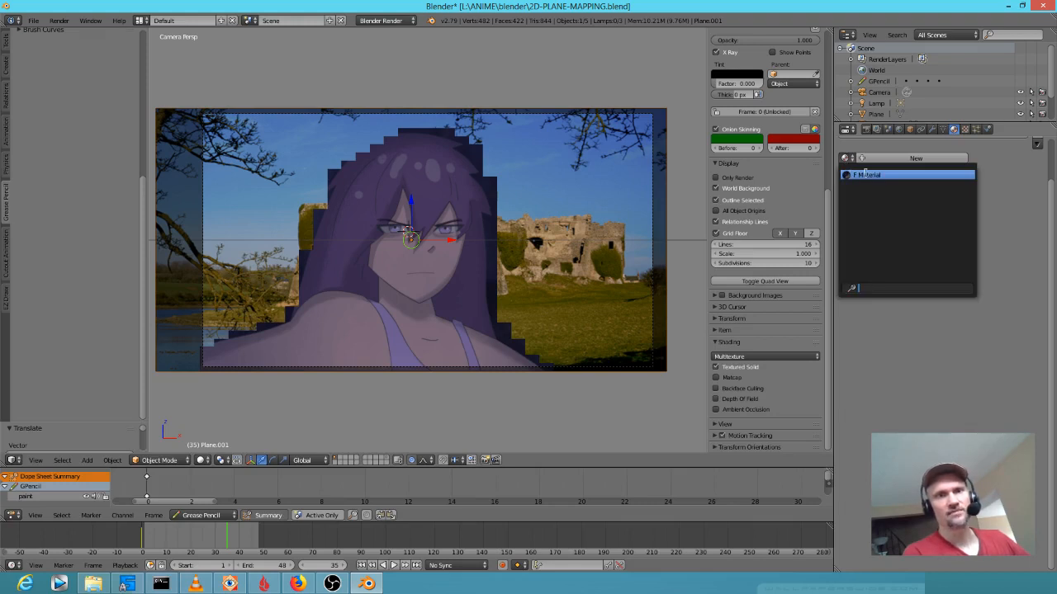
click(865, 174)
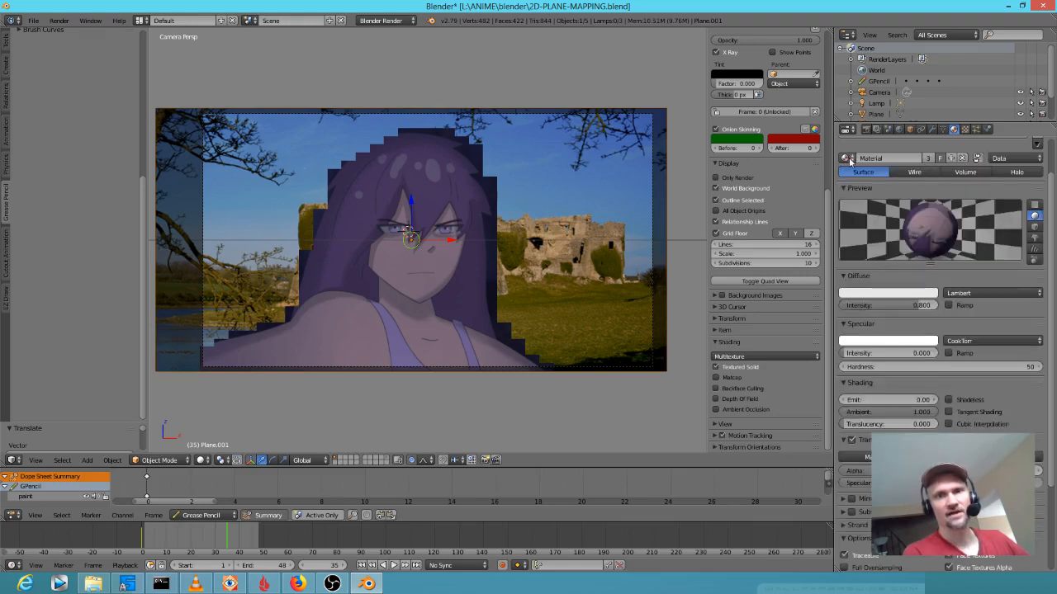
click(950, 157)
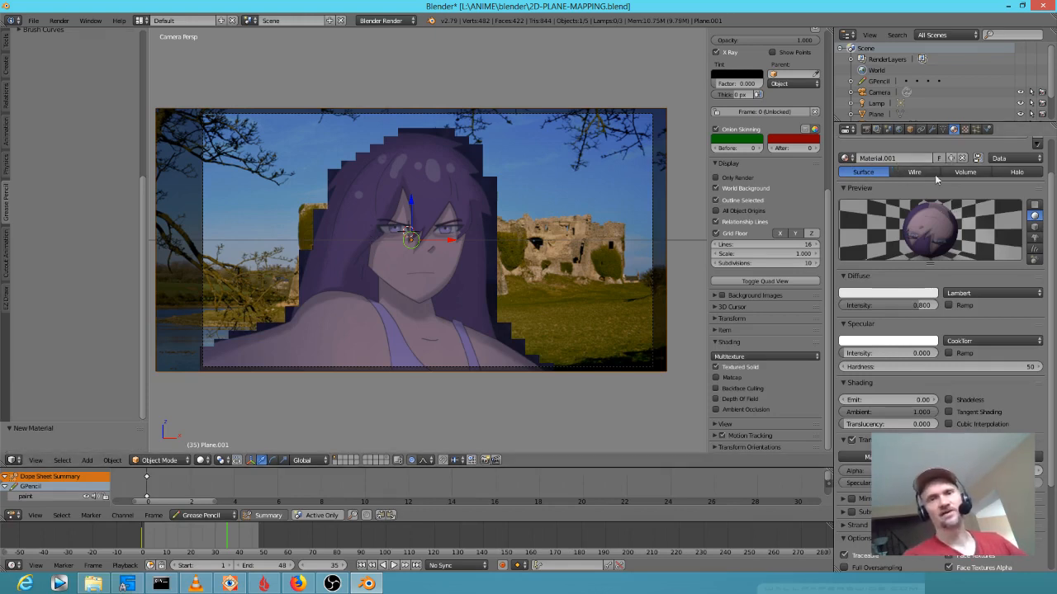
Try replacing the image in the background material's shared texture with the Carew Castle JPG
click(965, 130)
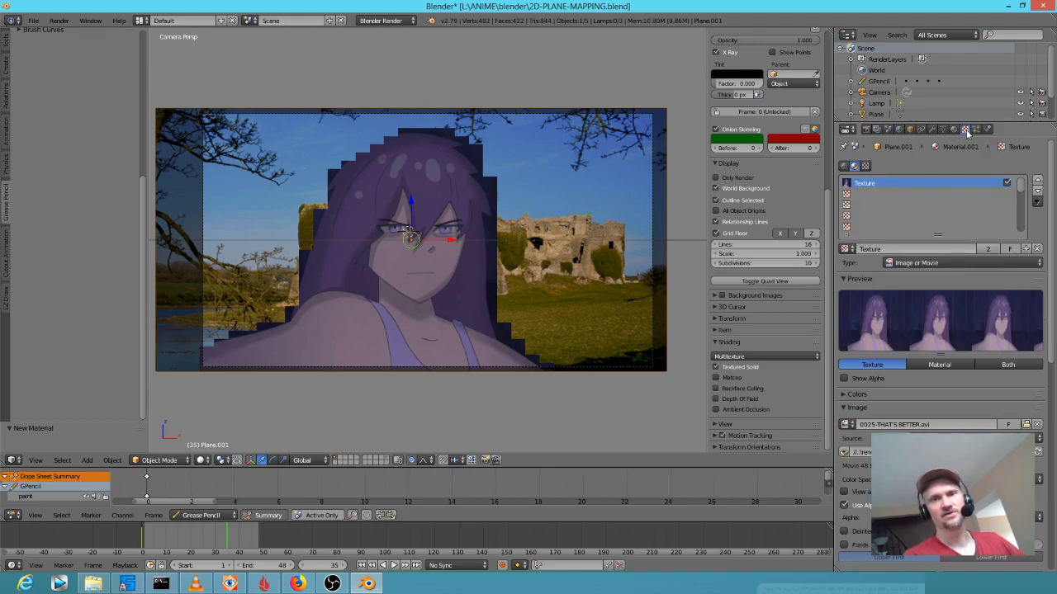
click(954, 130)
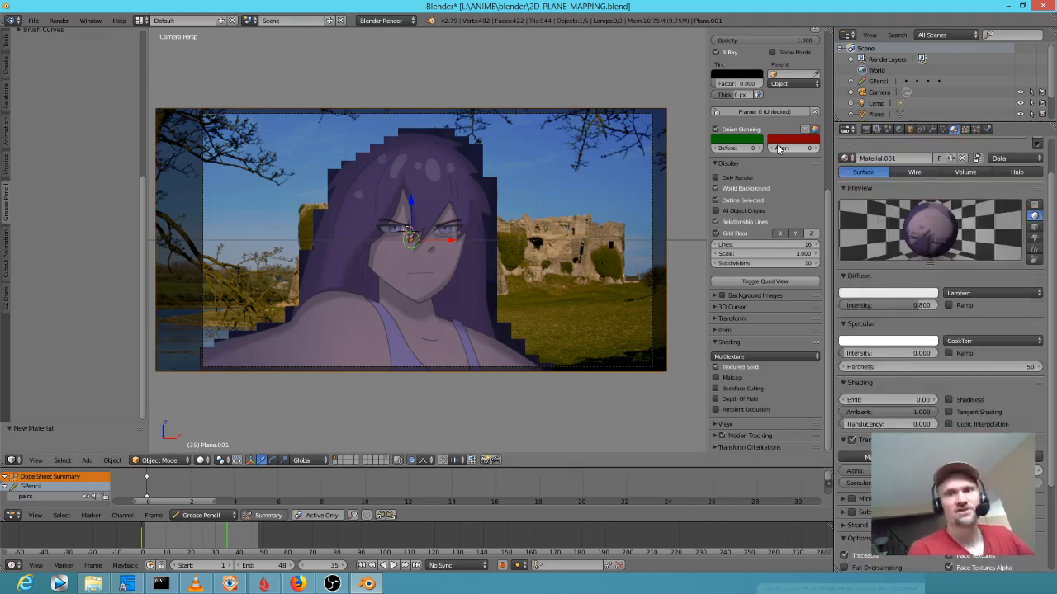
click(954, 129)
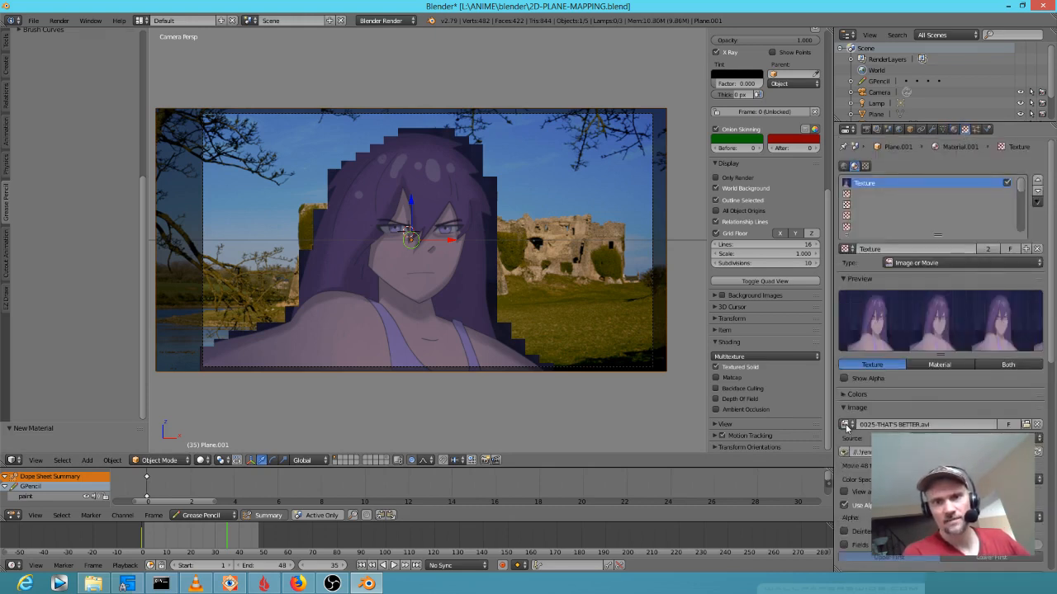
click(845, 424)
click(859, 452)
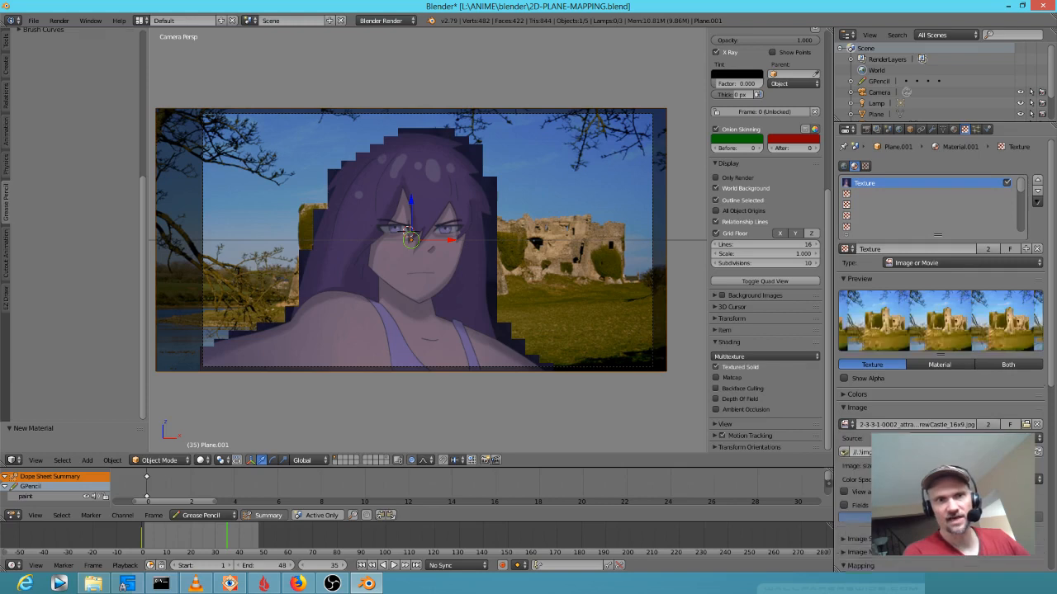
Set the viewport shading to Material, inspect both planes at an angle, and undo the texture image replacement
click(200, 460)
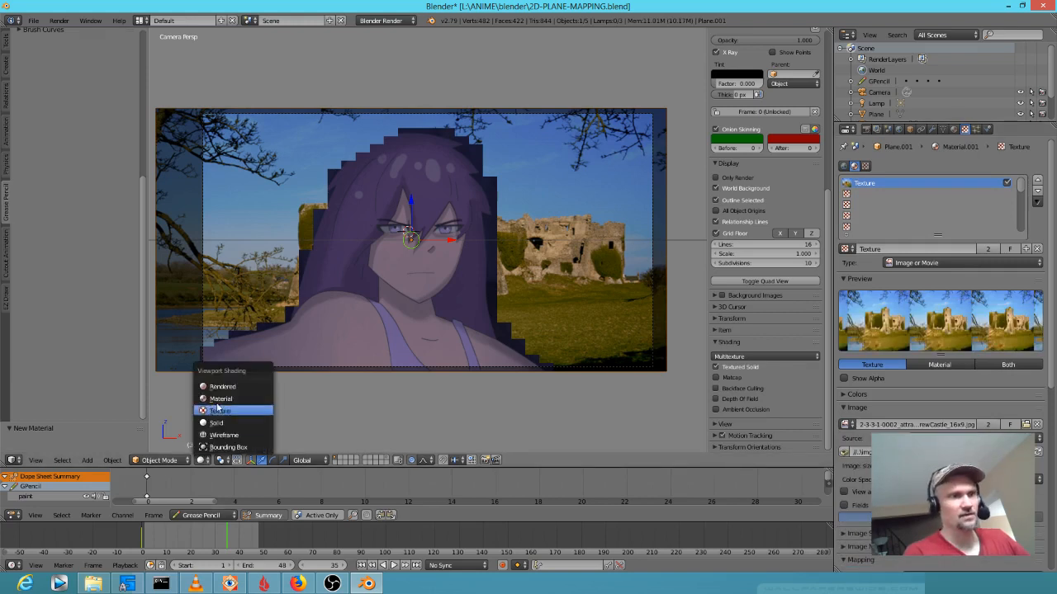
click(217, 398)
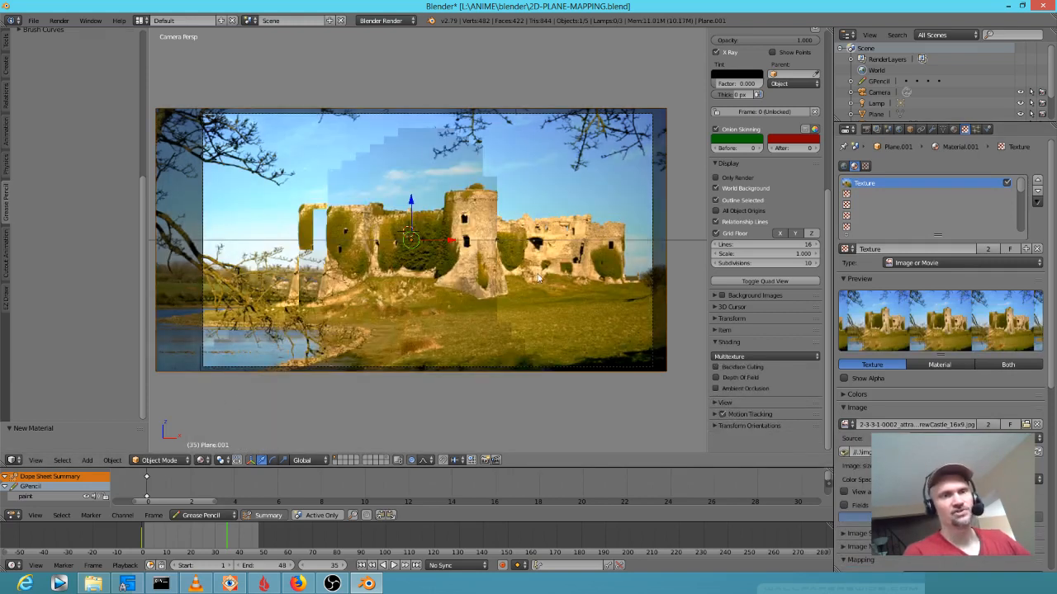
middle_drag(544, 273, 487, 302)
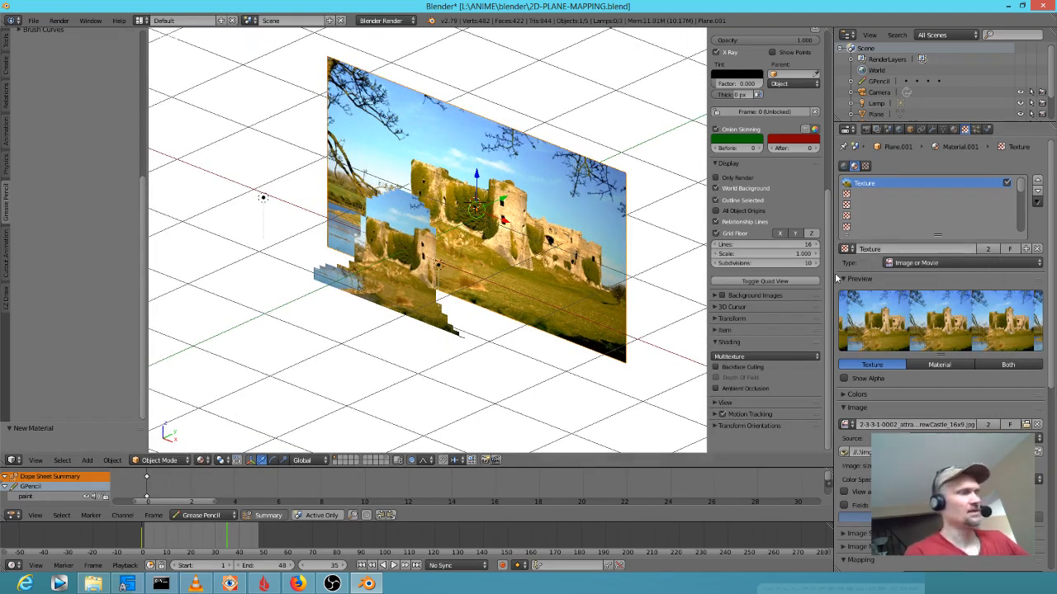
key(ctrl+z)
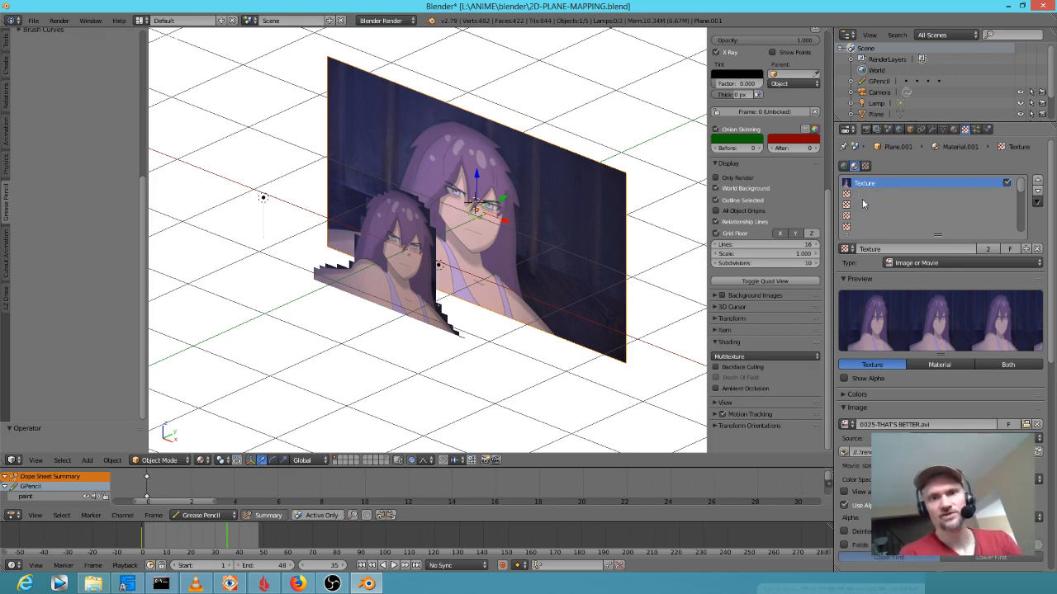
Rename the background plane's material to BKGD and open its texture settings
click(954, 130)
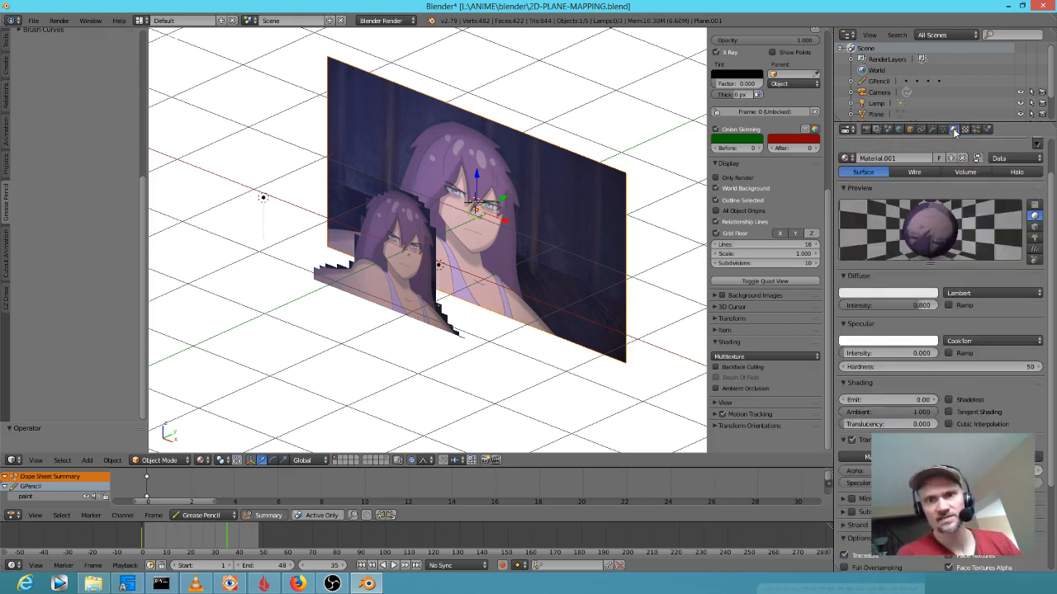
click(909, 157)
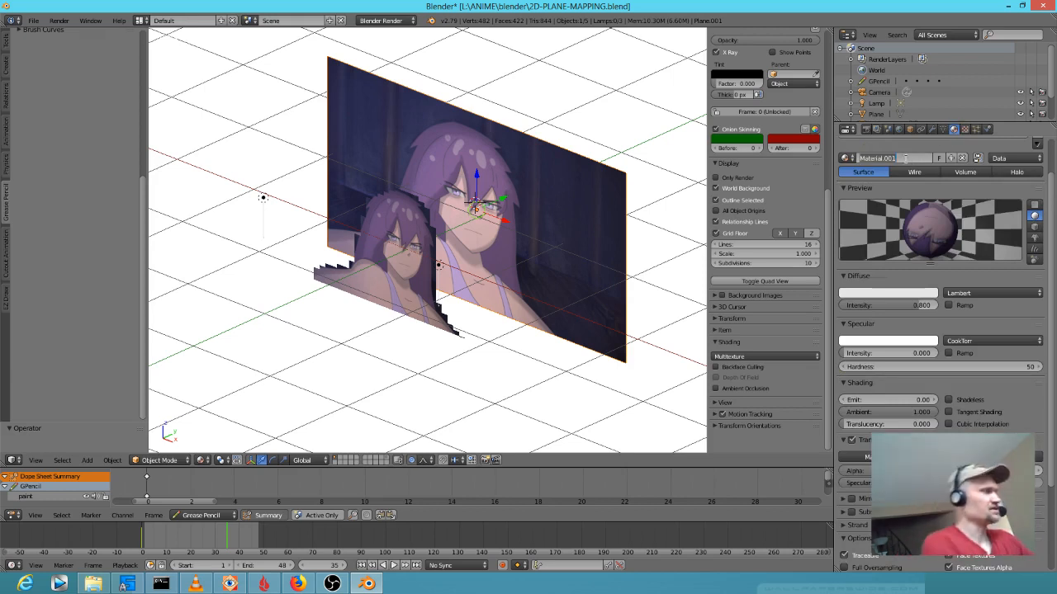
key(BackSpace)
text(BKG)
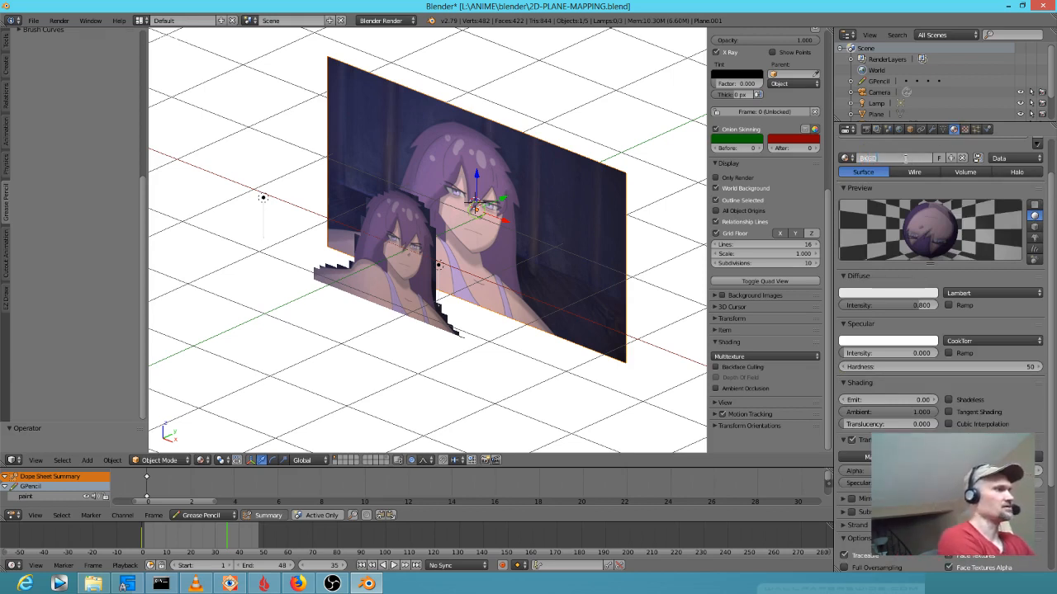
text(D)
key(Return)
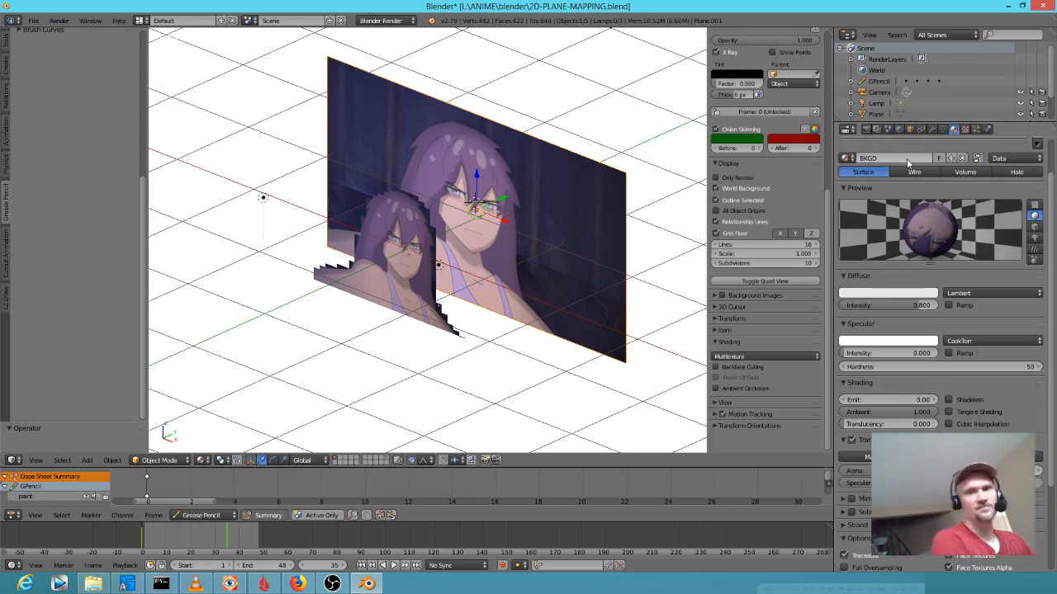
click(965, 129)
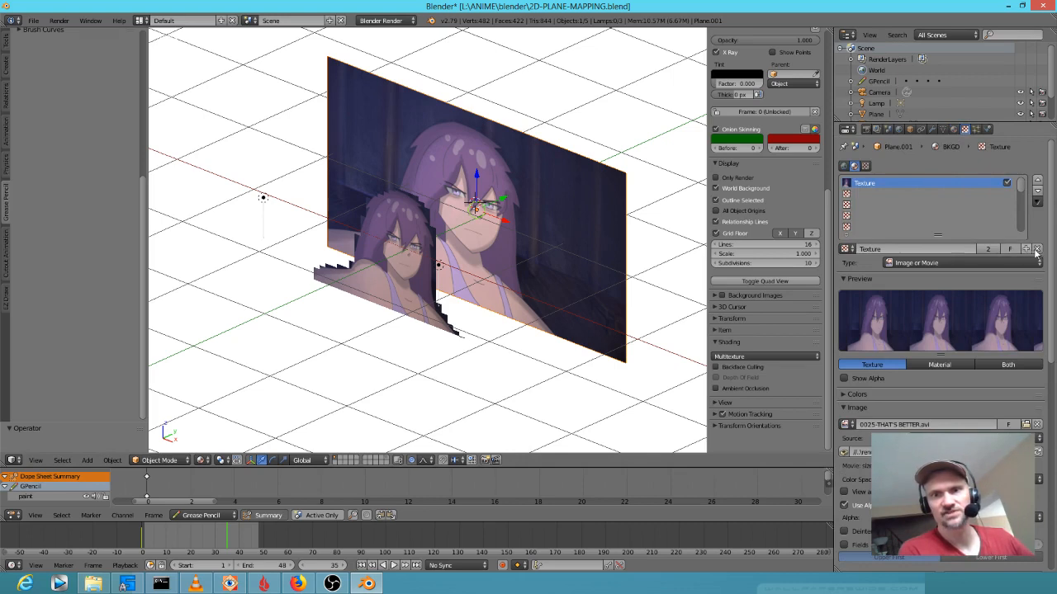
Replace the shared texture on the BKGD material with a new image texture using the Carew Castle JPG
click(846, 249)
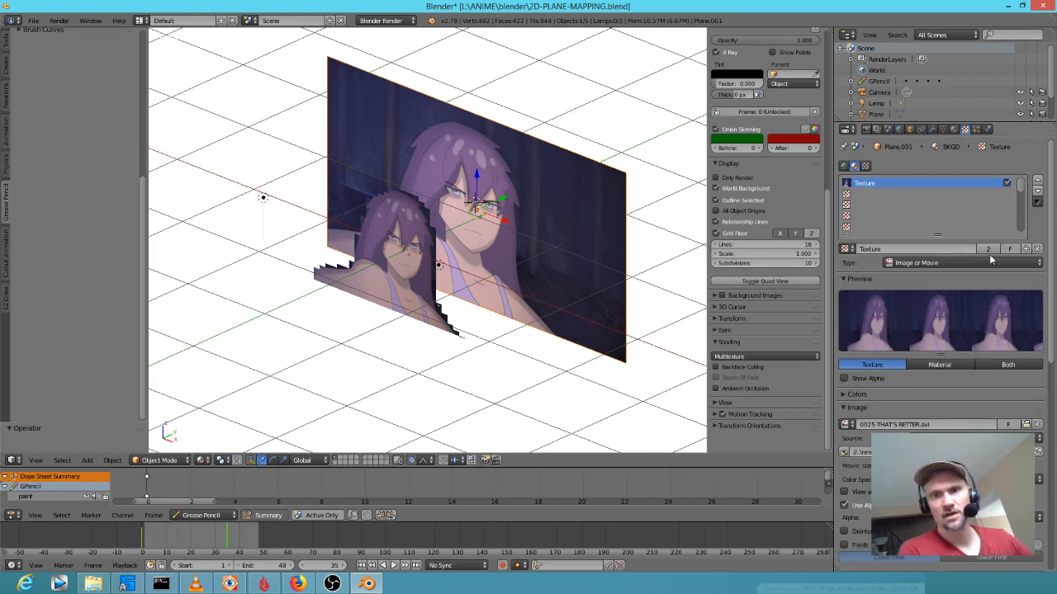
click(1037, 249)
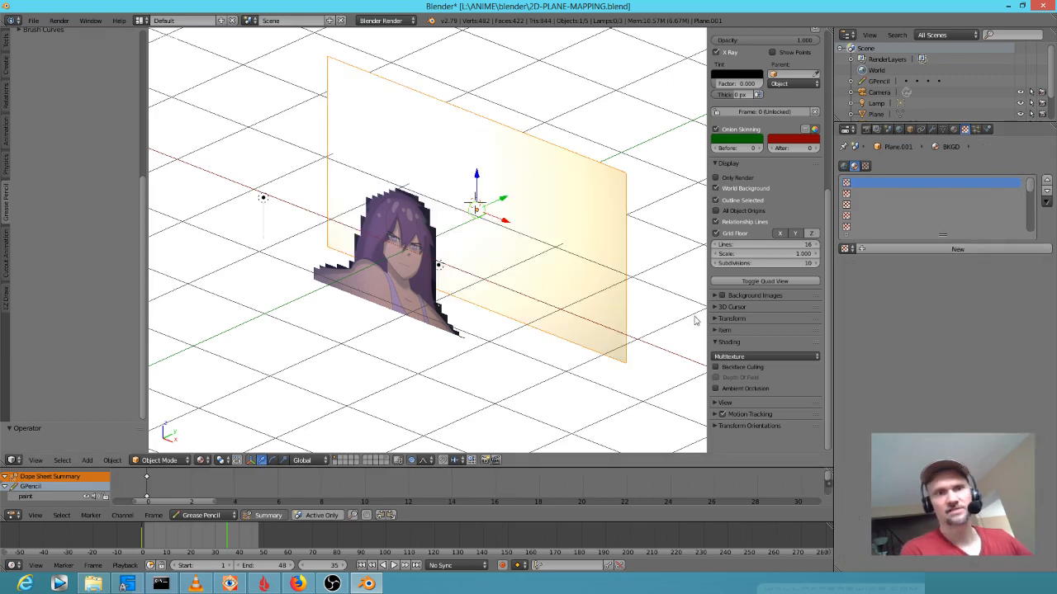
click(872, 248)
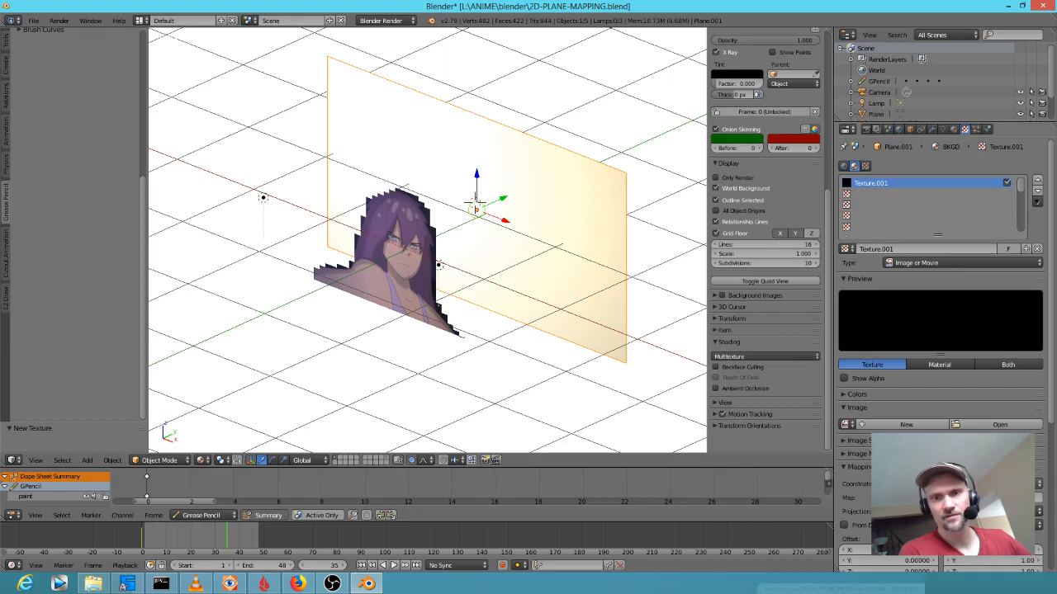
scroll(941, 407, down, 2)
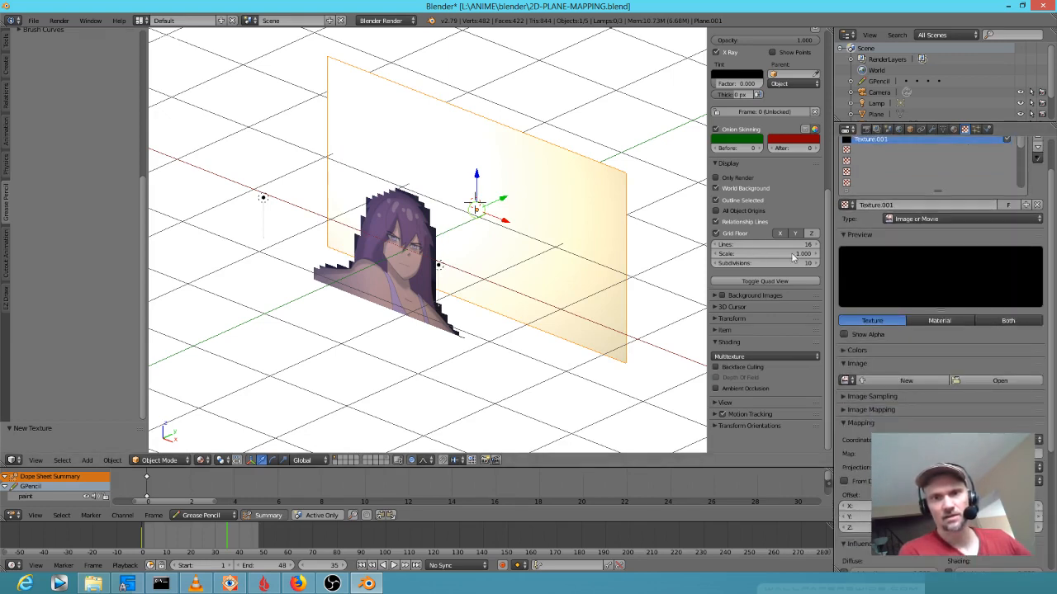
click(845, 380)
click(863, 408)
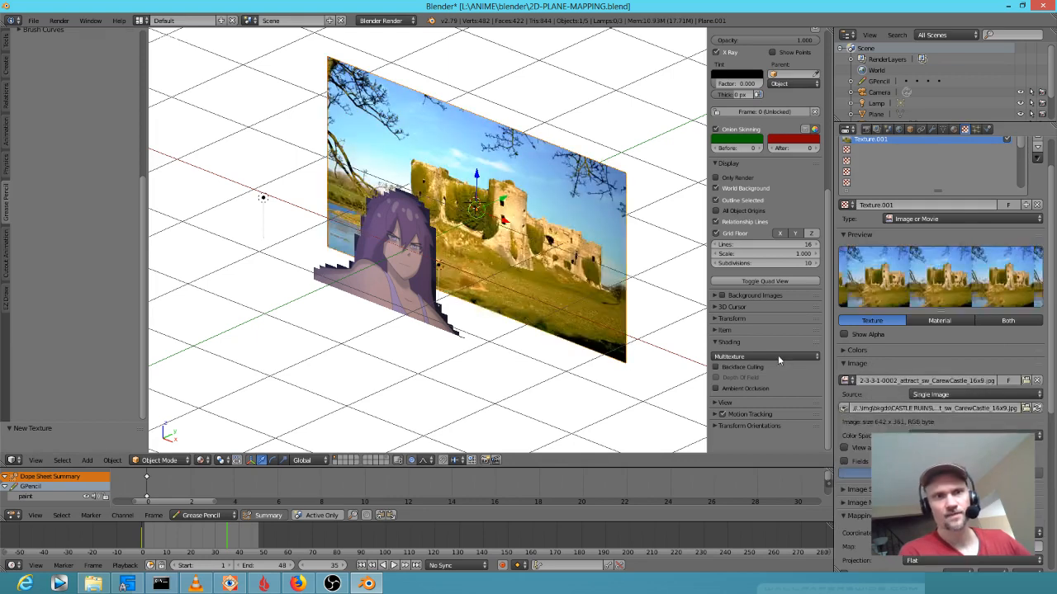
Show the camera's layer and move the camera about 0.05 along its local Z axis, looking through the camera
key(KP_0)
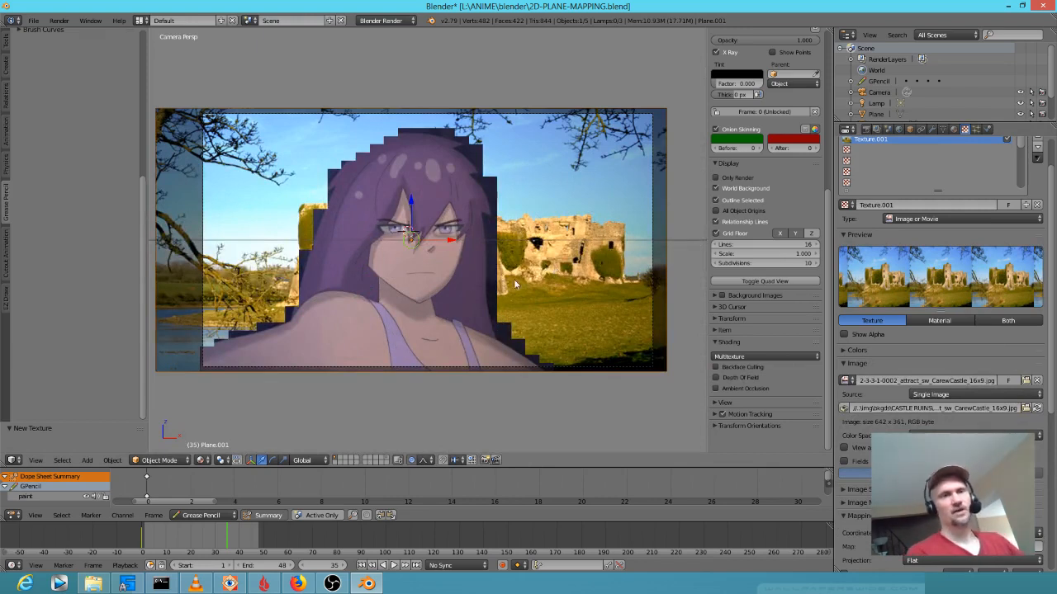
key(Tab)
key(Tab)
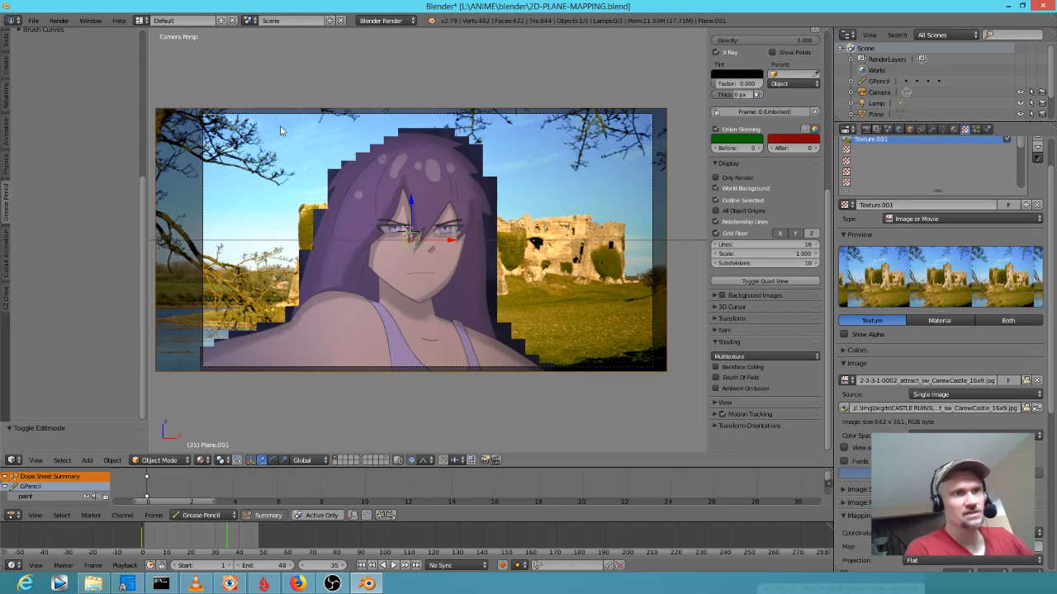
middle_drag(477, 240, 397, 284)
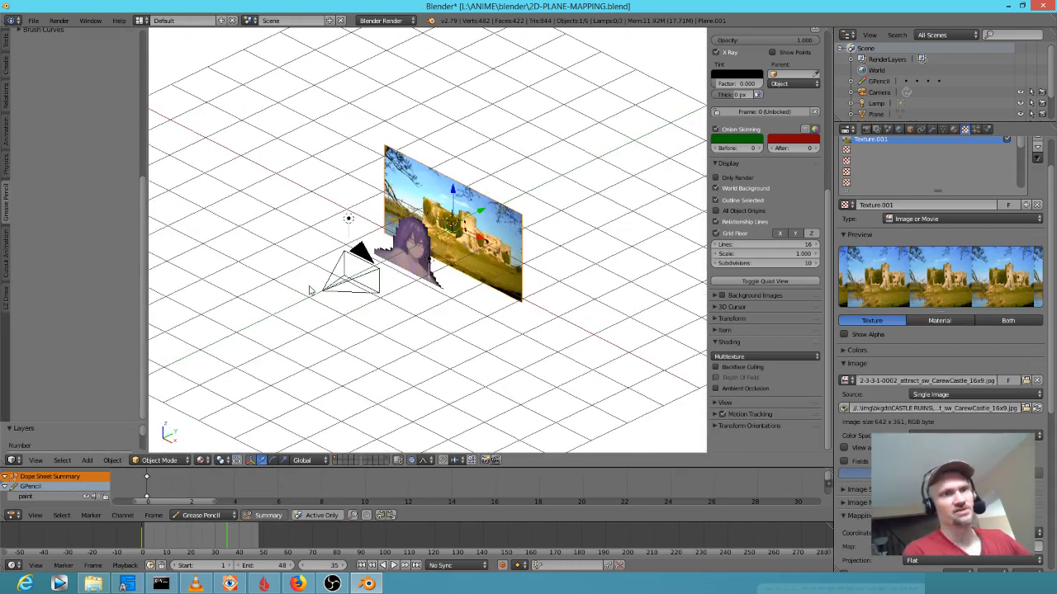
right_click(342, 293)
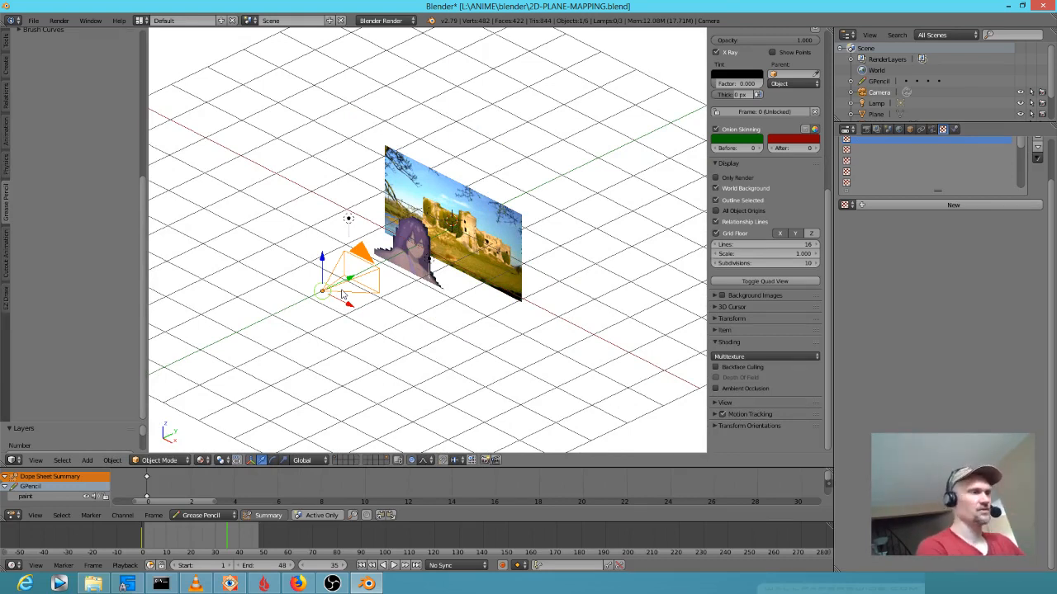
key(KP_0)
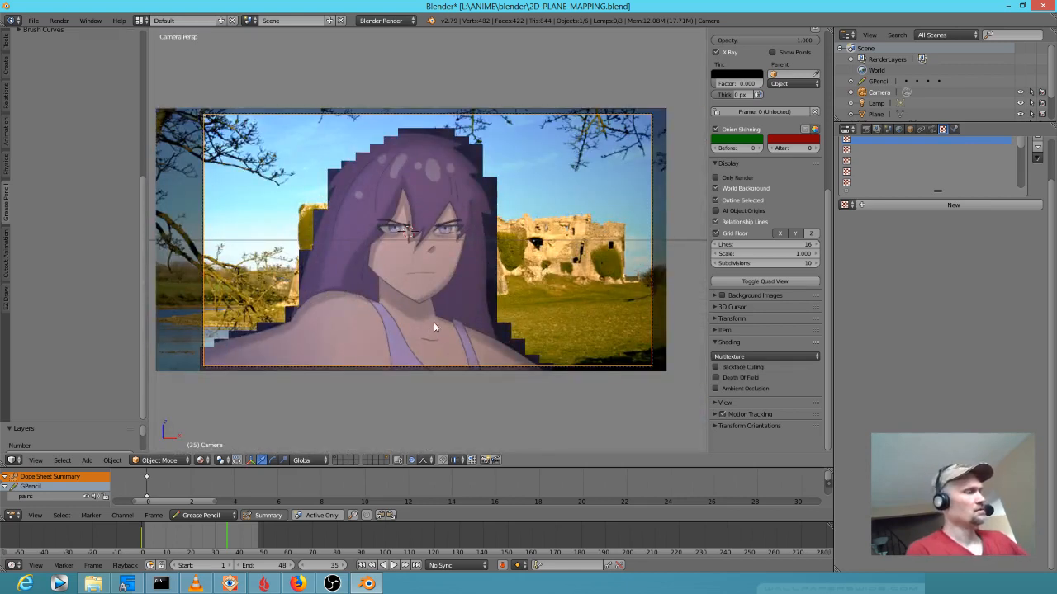
key(g)
key(z)
key(z)
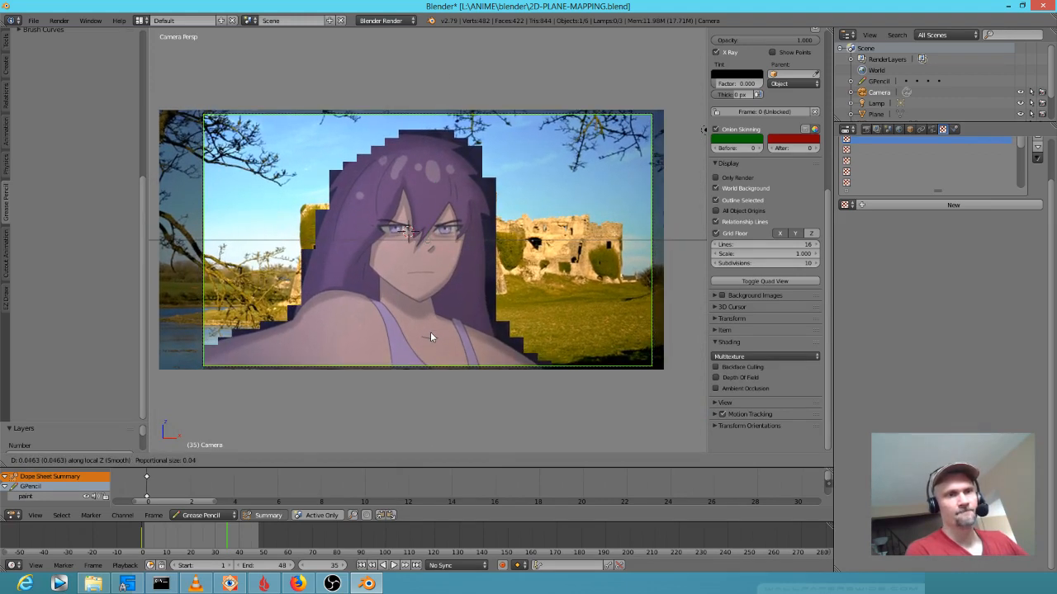
click(430, 332)
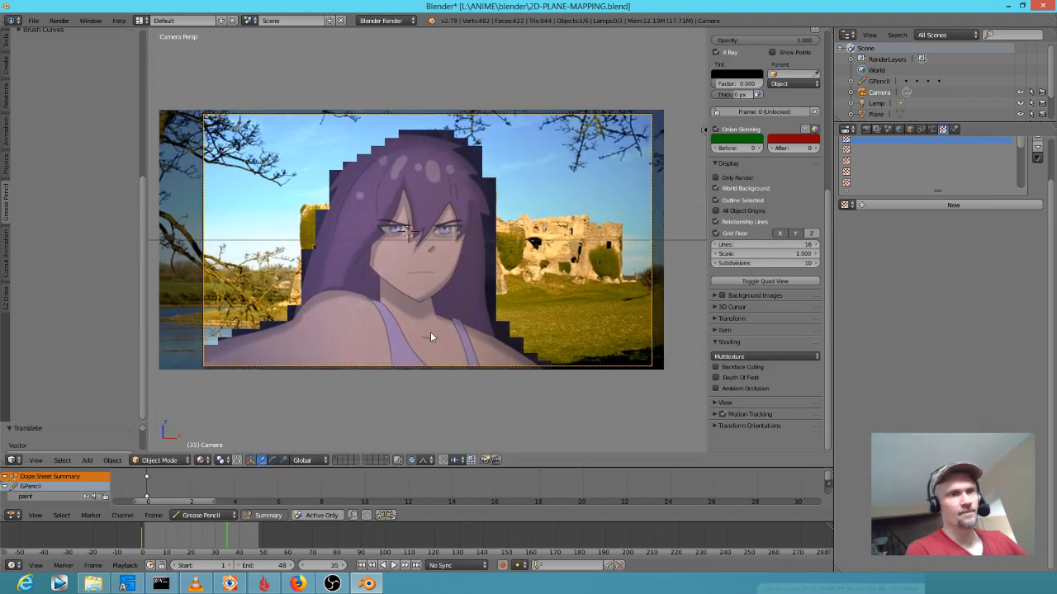
Turn on automatic keyframing and, at frame 0, key the camera shifted left along the X axis
click(503, 565)
drag(177, 494, 146, 488)
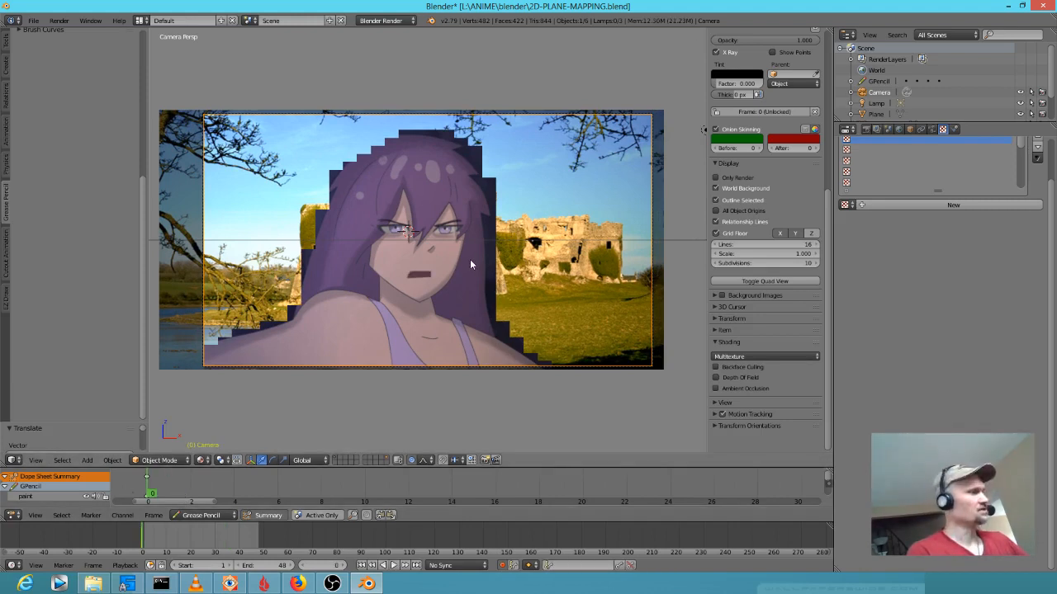
key(g)
key(x)
click(445, 264)
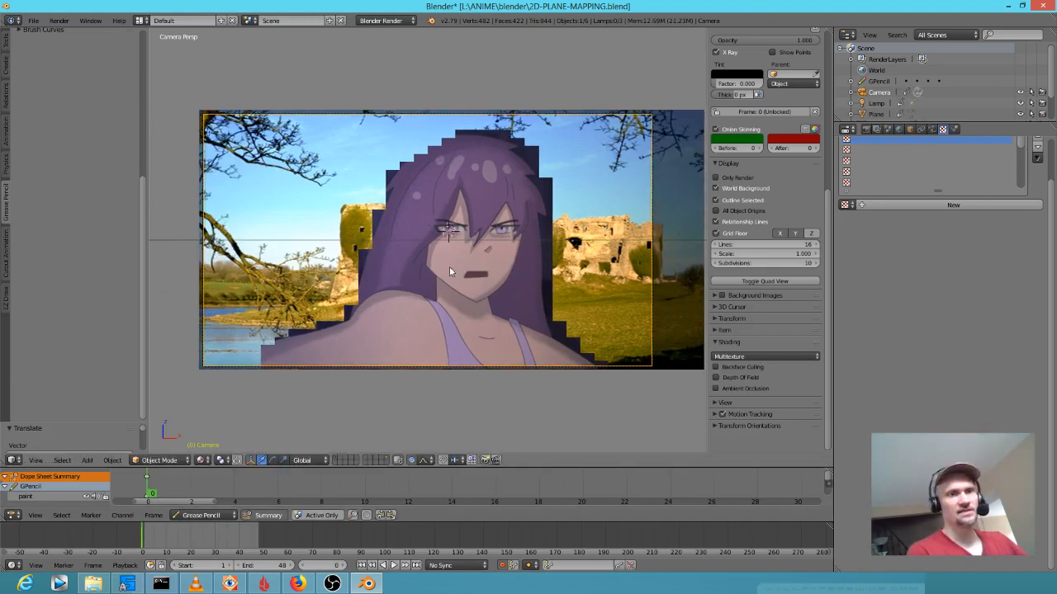
At frame 46, key the camera shifted right along the X axis and play back the pan
click(258, 490)
key(alt+a)
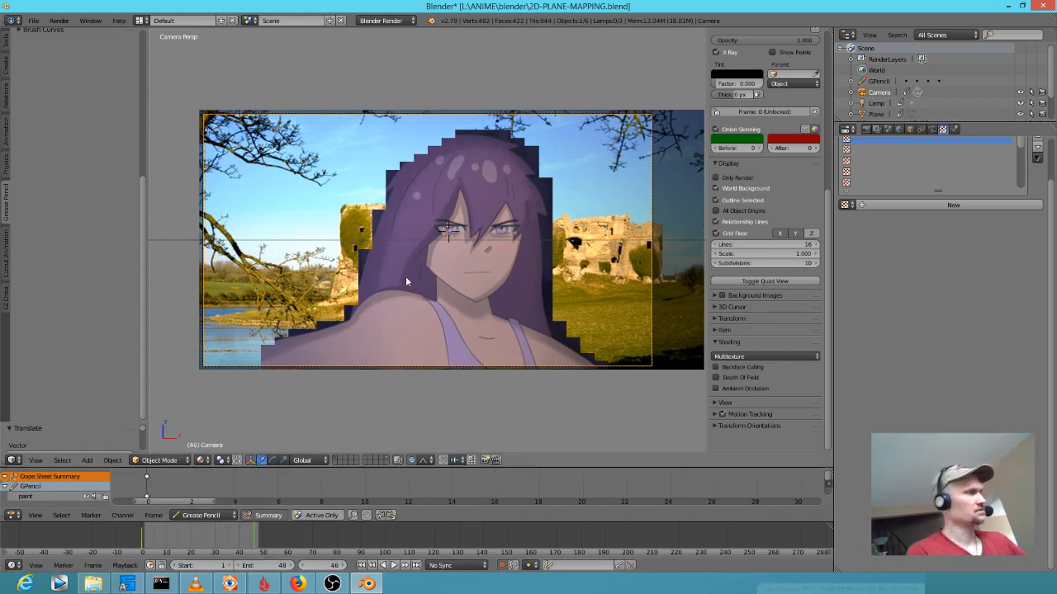
key(g)
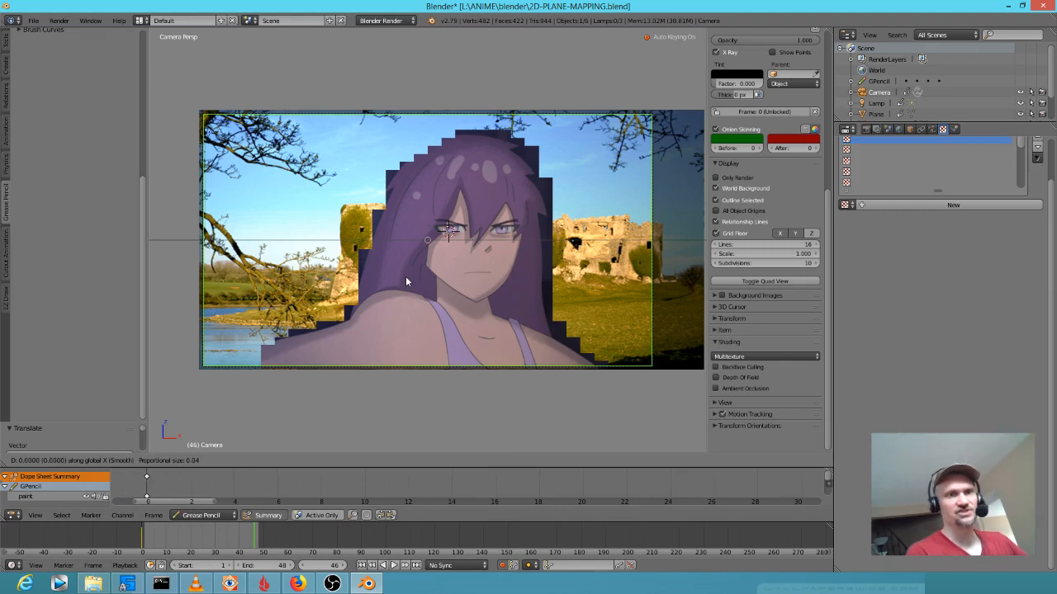
click(426, 285)
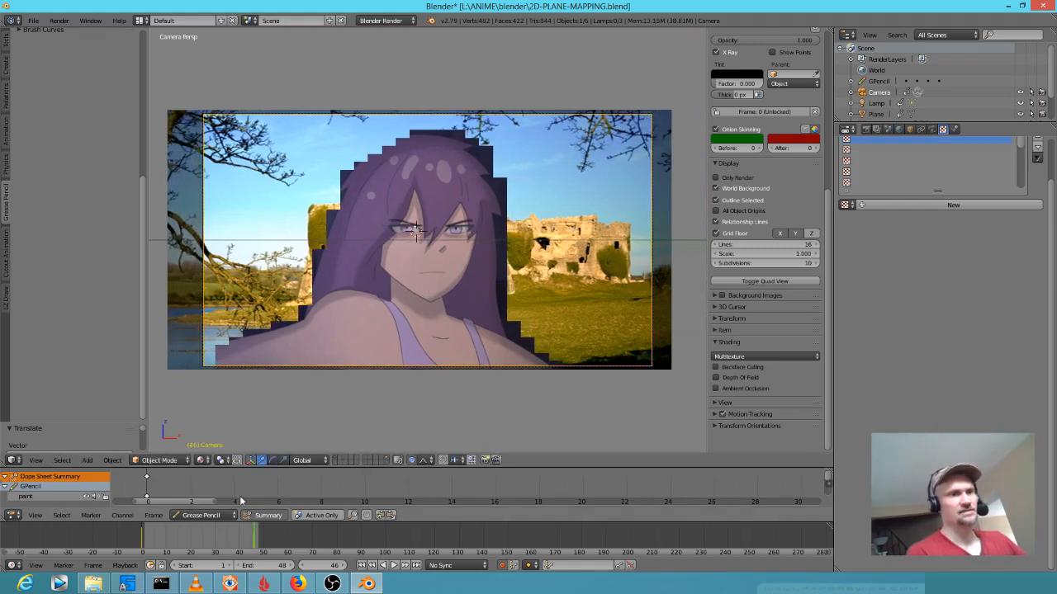
key(alt+a)
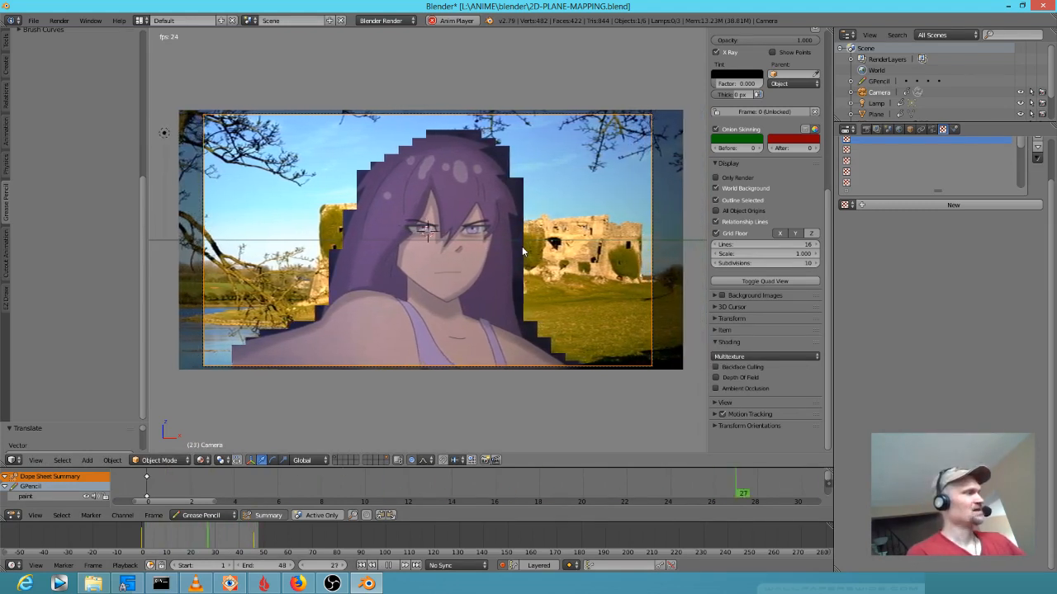
key(alt+a)
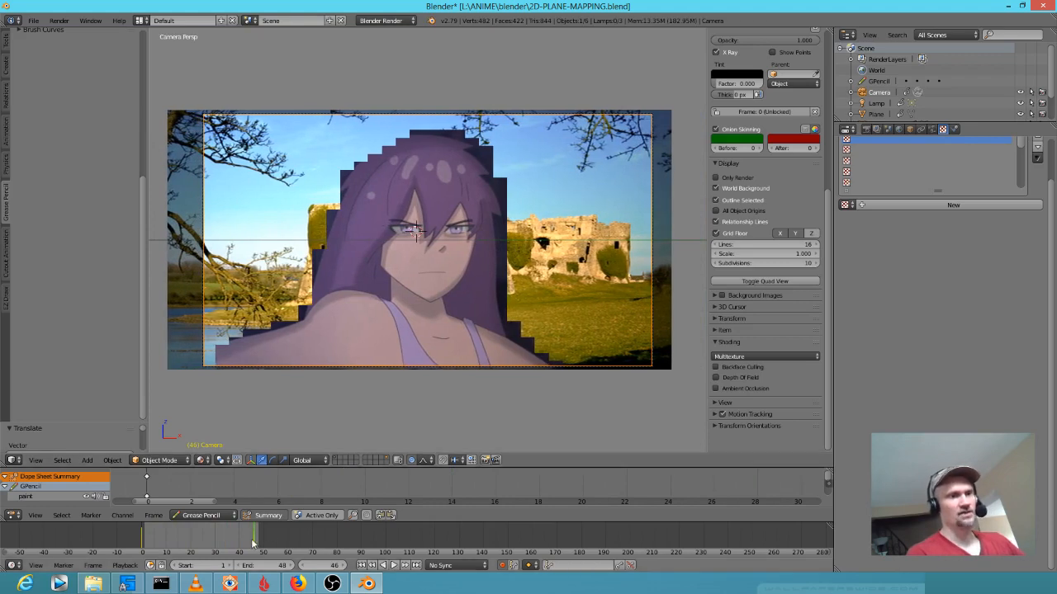
Return to frame 0 and key the camera moved about 0.06 forward along the Y axis
drag(254, 538, 137, 537)
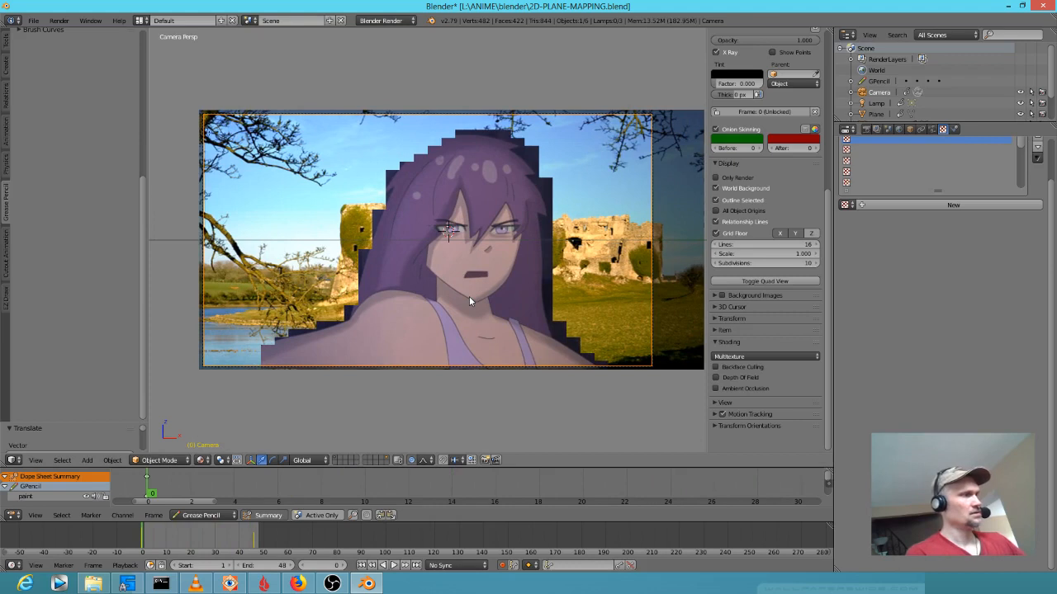
key(g)
key(y)
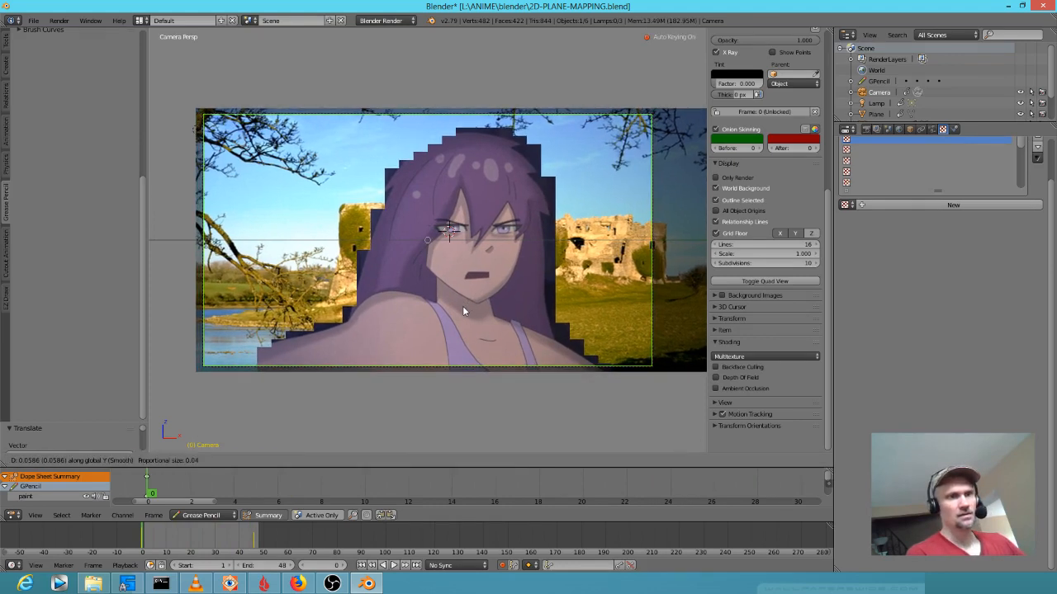
click(463, 308)
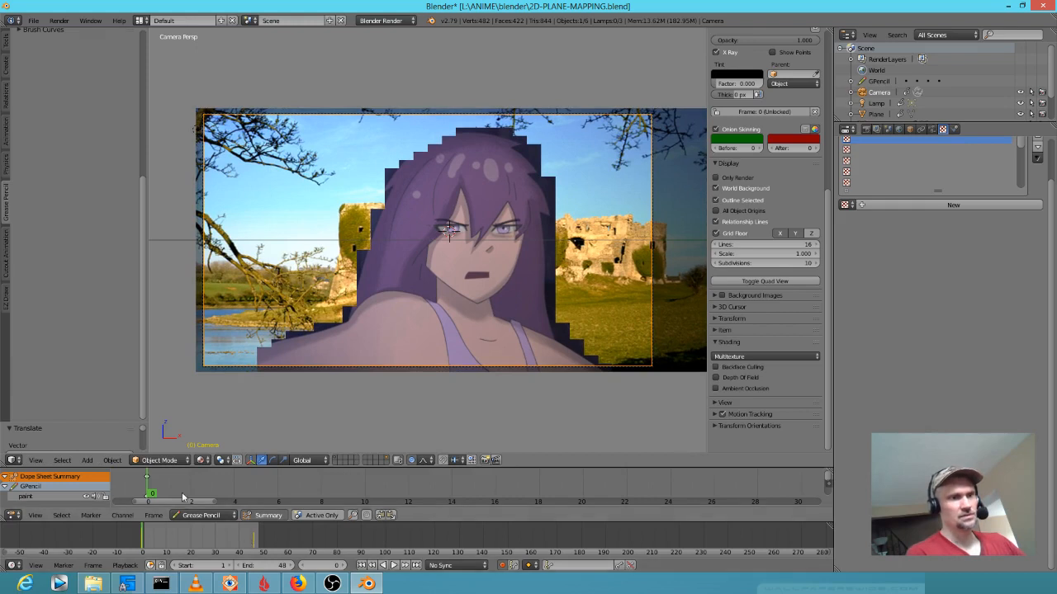
At frame 46, key the camera moved about 0.9 closer along the Y axis and play the animation
click(251, 545)
key(alt+a)
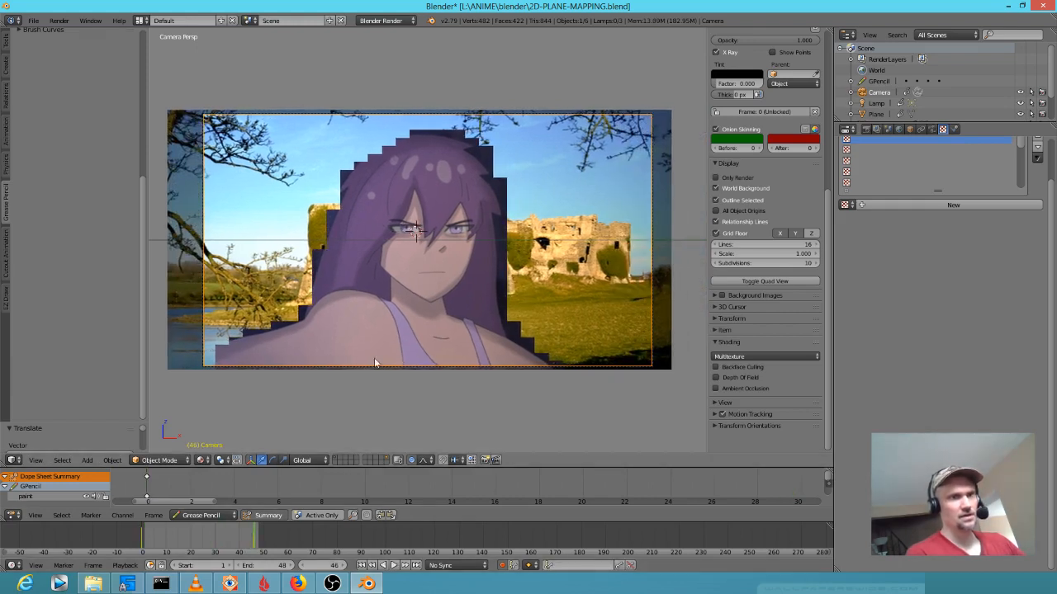
key(g)
key(y)
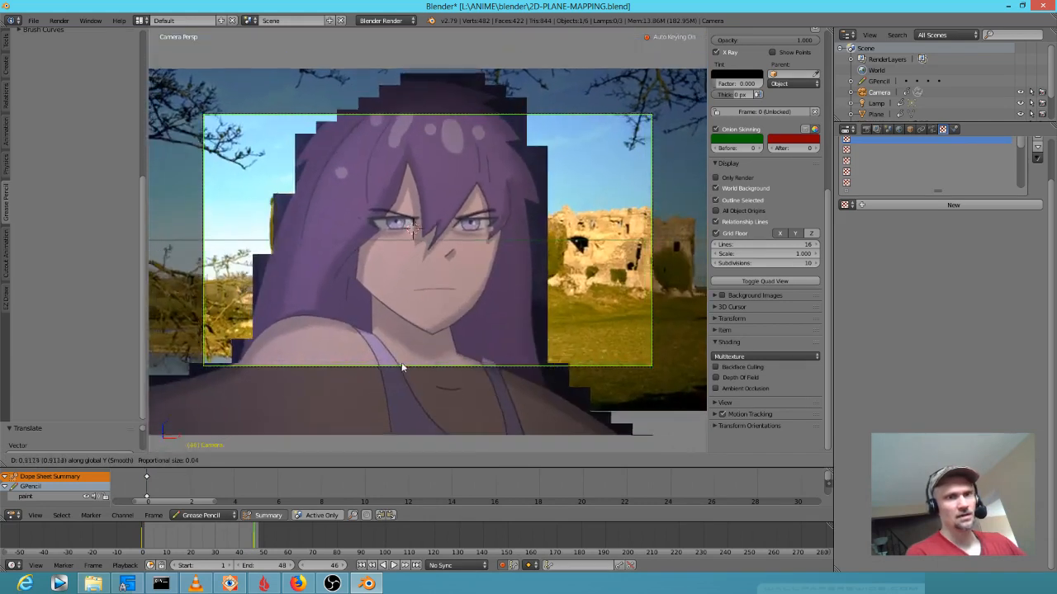
click(399, 364)
key(alt+a)
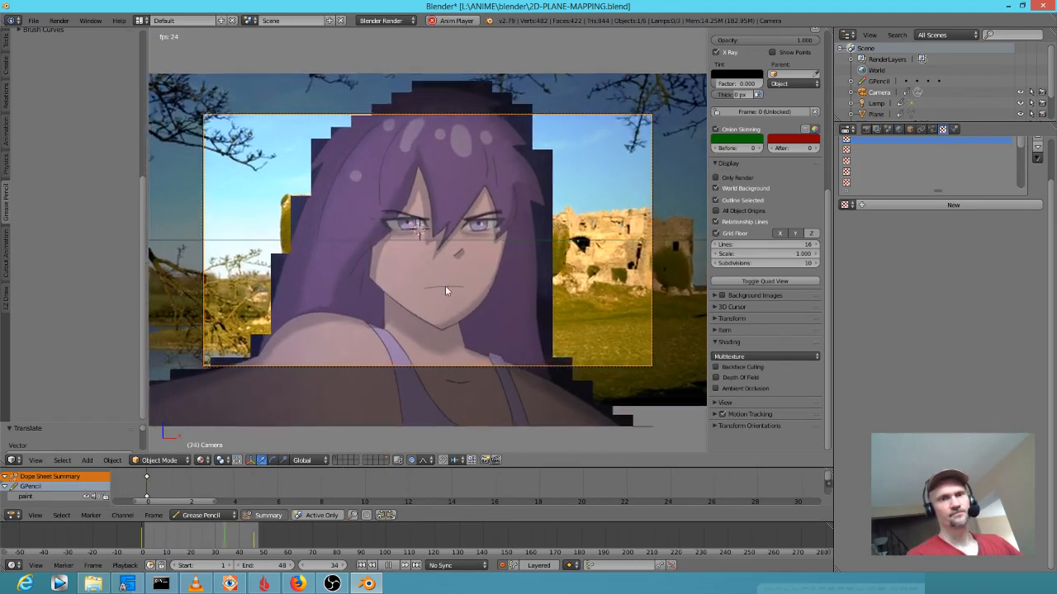
Inspect the camera movement past both planes from an angle, return to frame 0, and switch to the front view
middle_drag(523, 239, 472, 294)
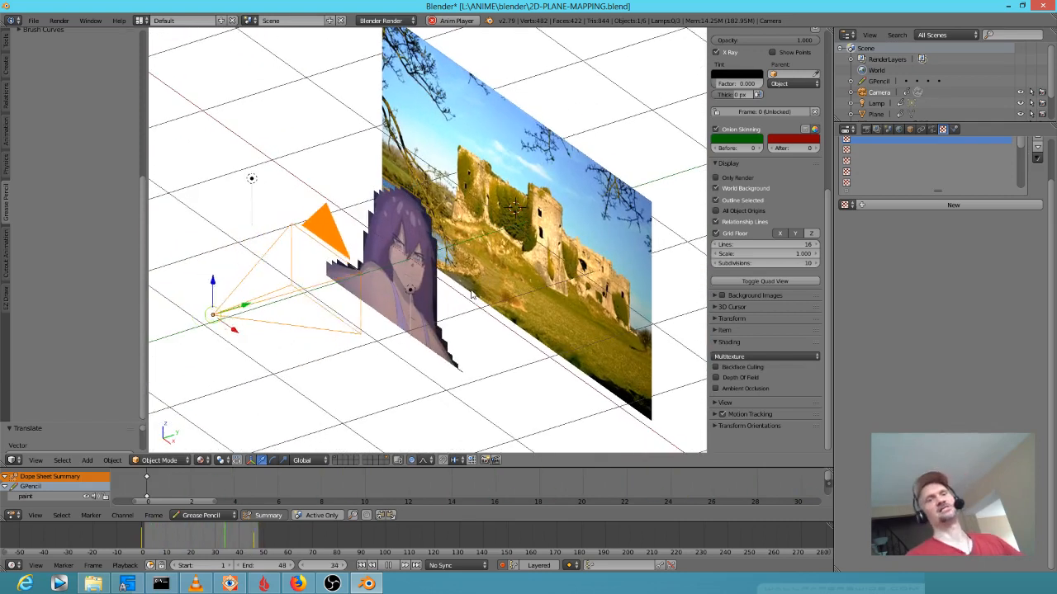
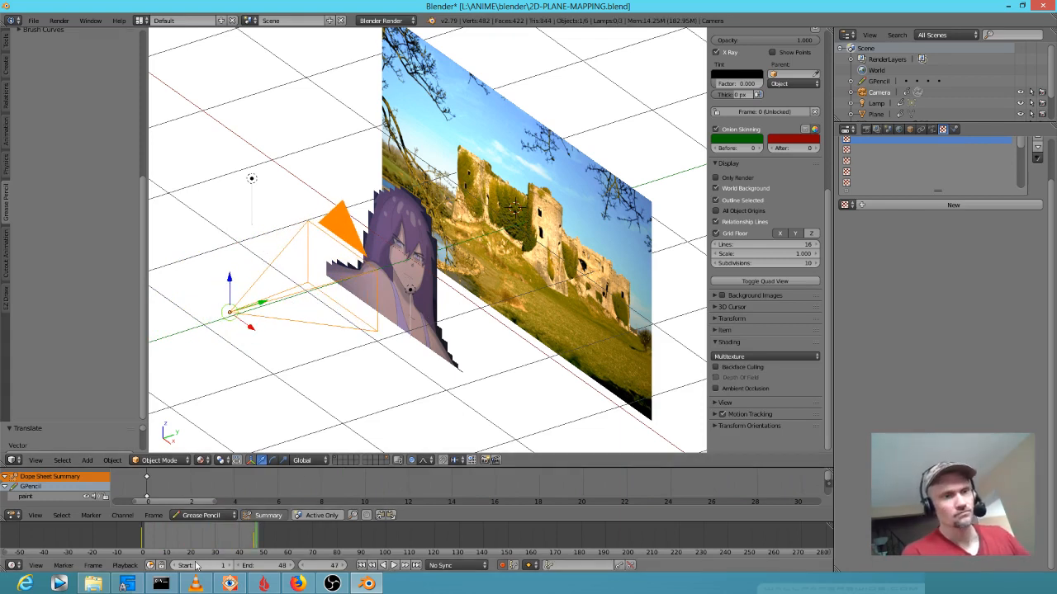
drag(243, 541, 143, 541)
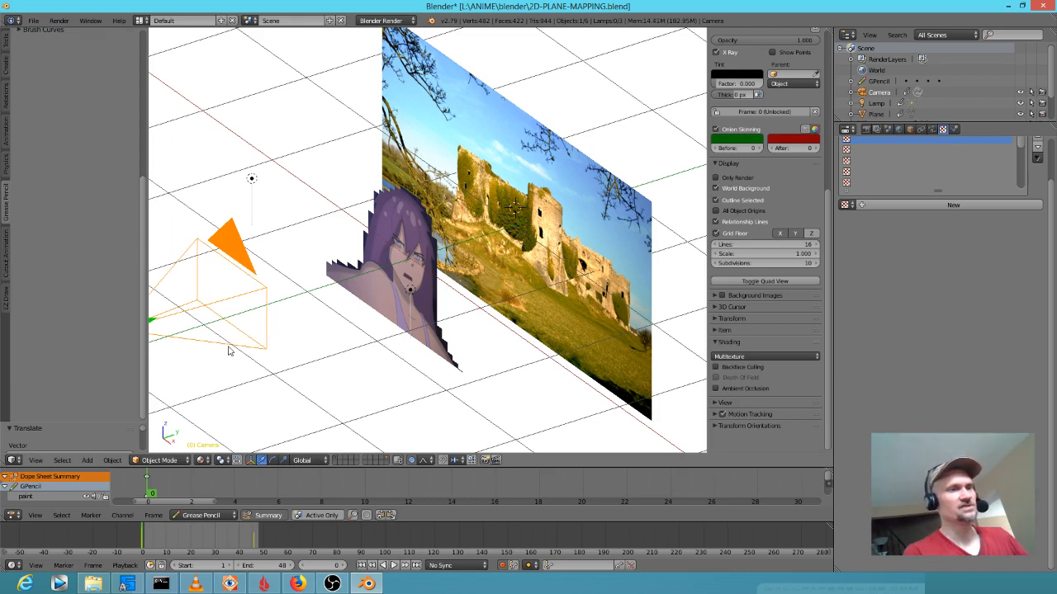
key(KP_0)
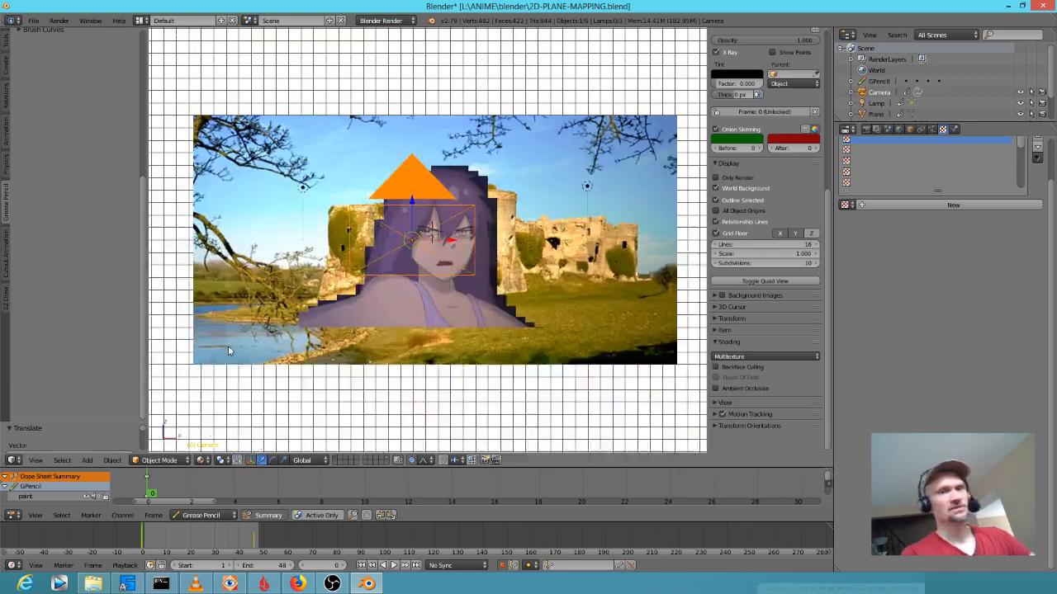
Show only the first layer, play the character's animation up close, return to frame 0, and select the character plane
key(1)
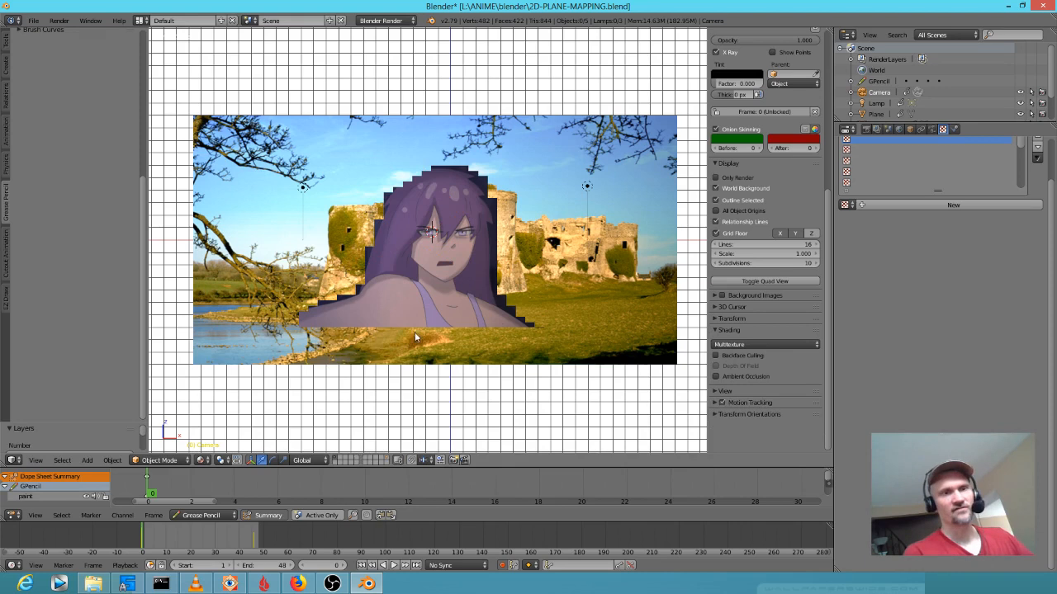
scroll(535, 309, up, 6)
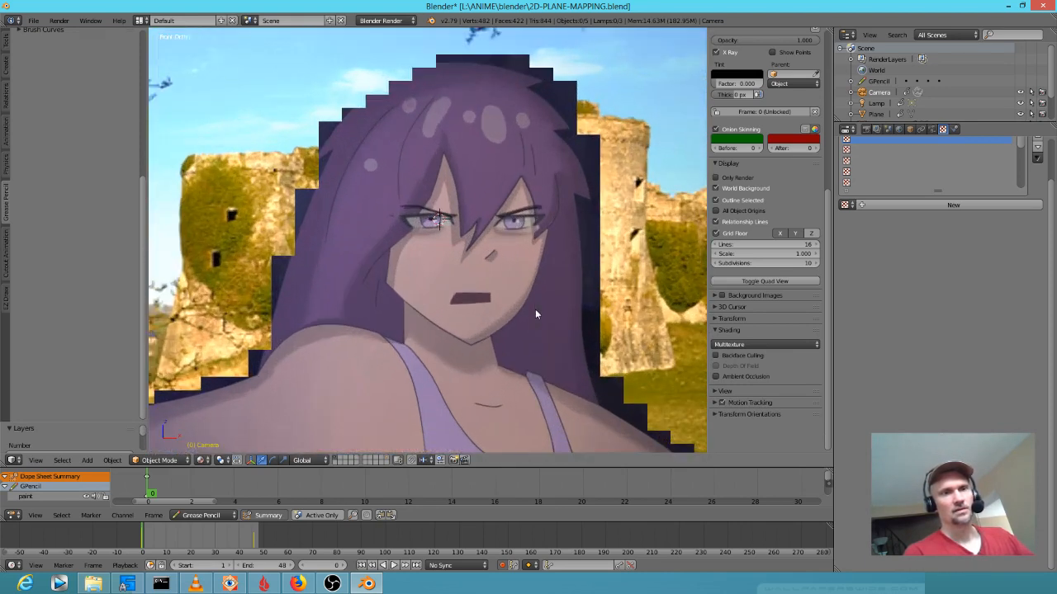
key(alt+a)
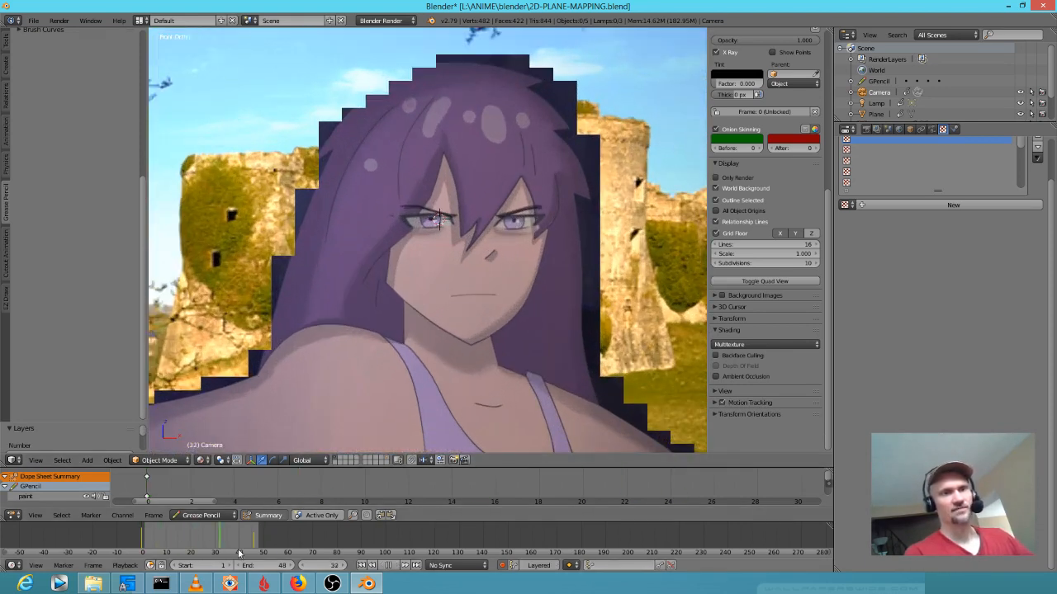
key(Escape)
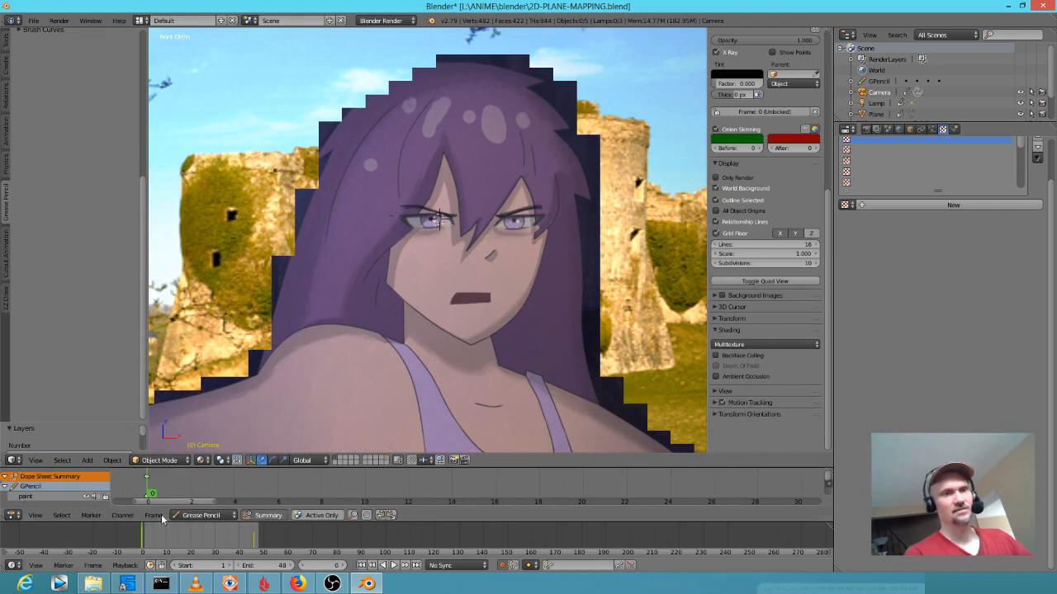
scroll(443, 363, down, 2)
scroll(445, 360, up, 2)
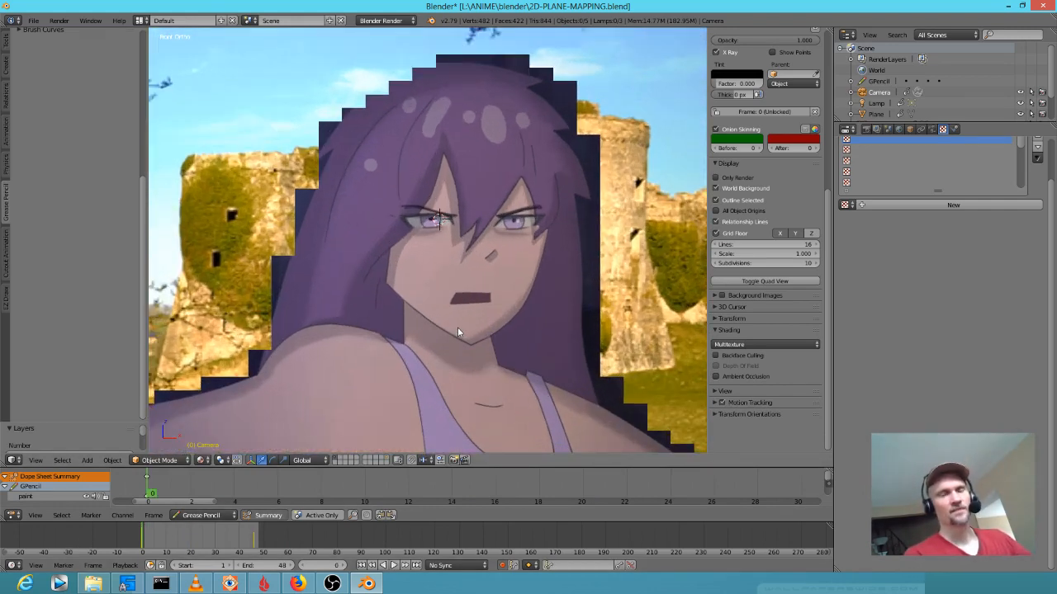
right_click(458, 331)
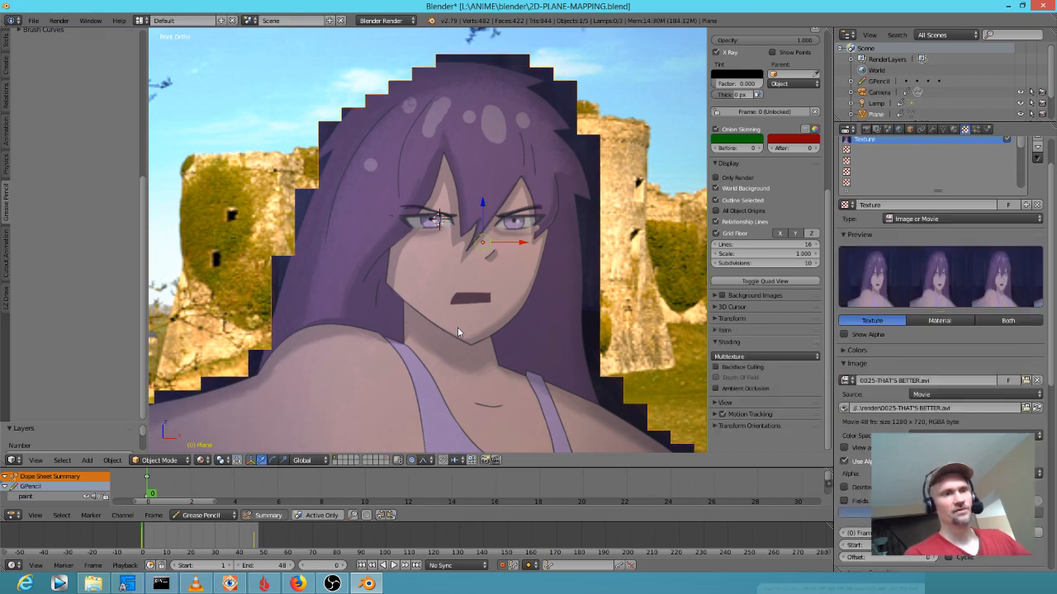
Key the character plane scaled down to about 0.94 at frame 0 and slightly enlarged at frame 46
key(s)
click(502, 331)
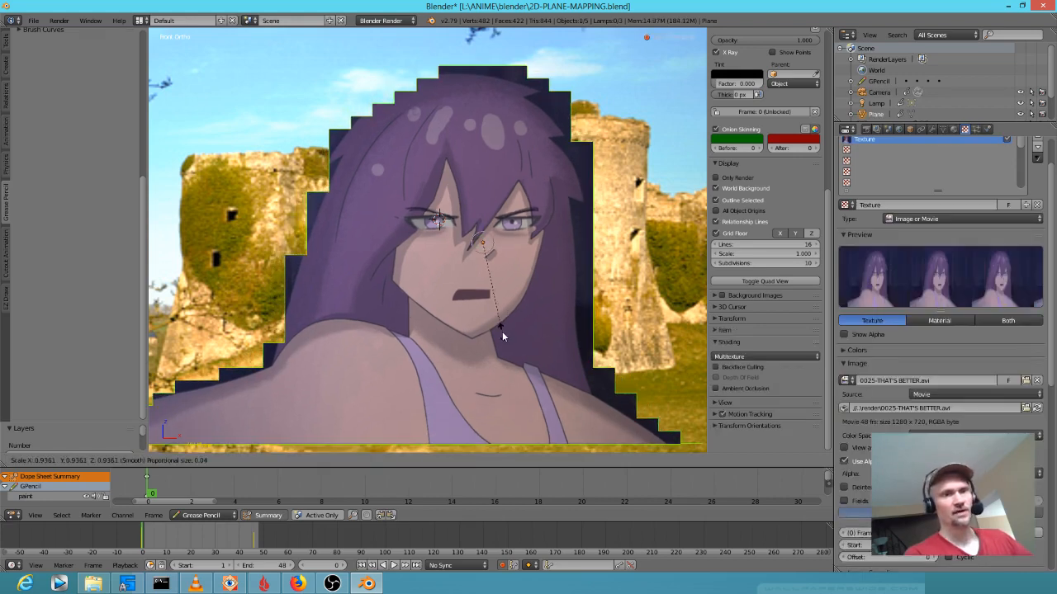
click(250, 547)
key(s)
click(542, 360)
Key the castle background plane slightly enlarged at frame 46 and slightly reduced at frame 0
right_click(659, 324)
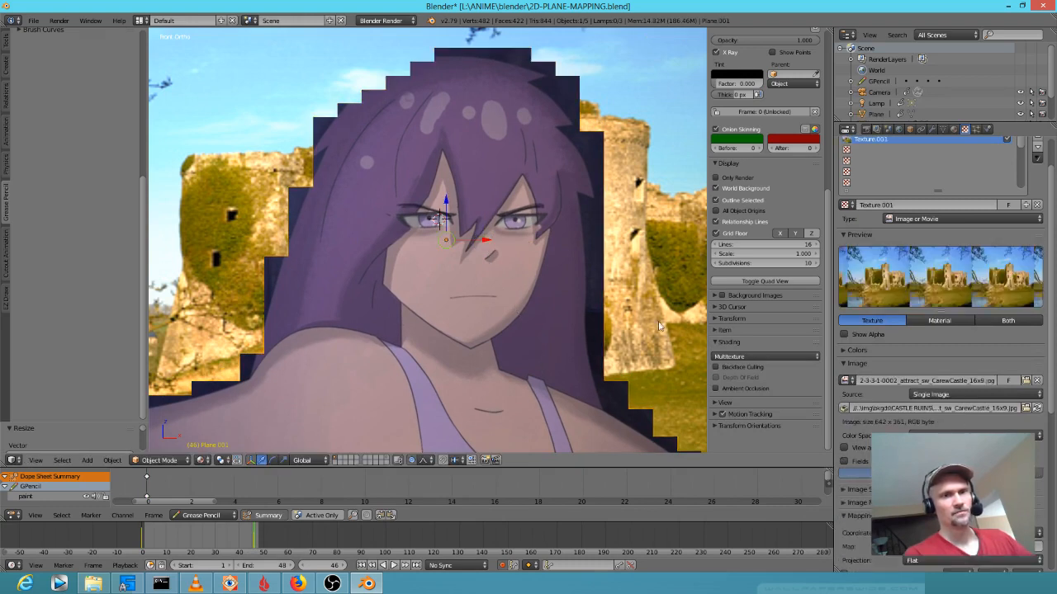
key(s)
click(598, 361)
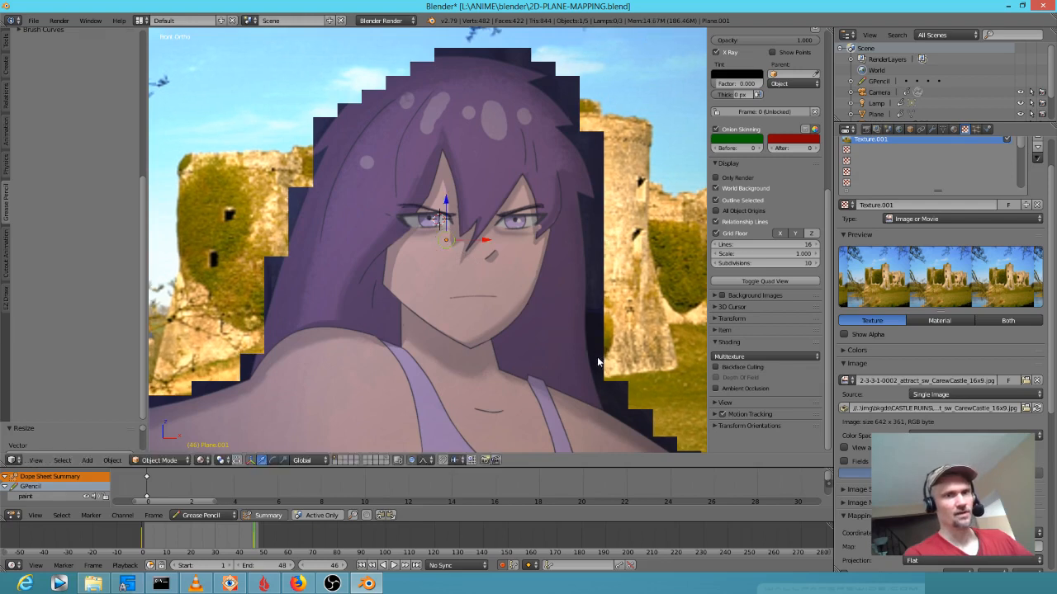
click(144, 540)
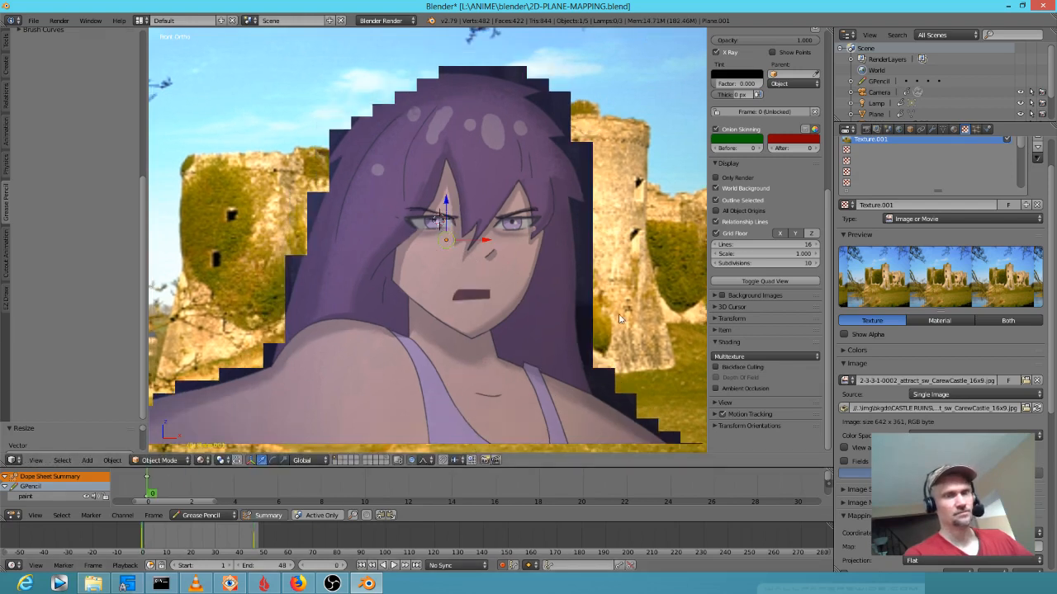
key(s)
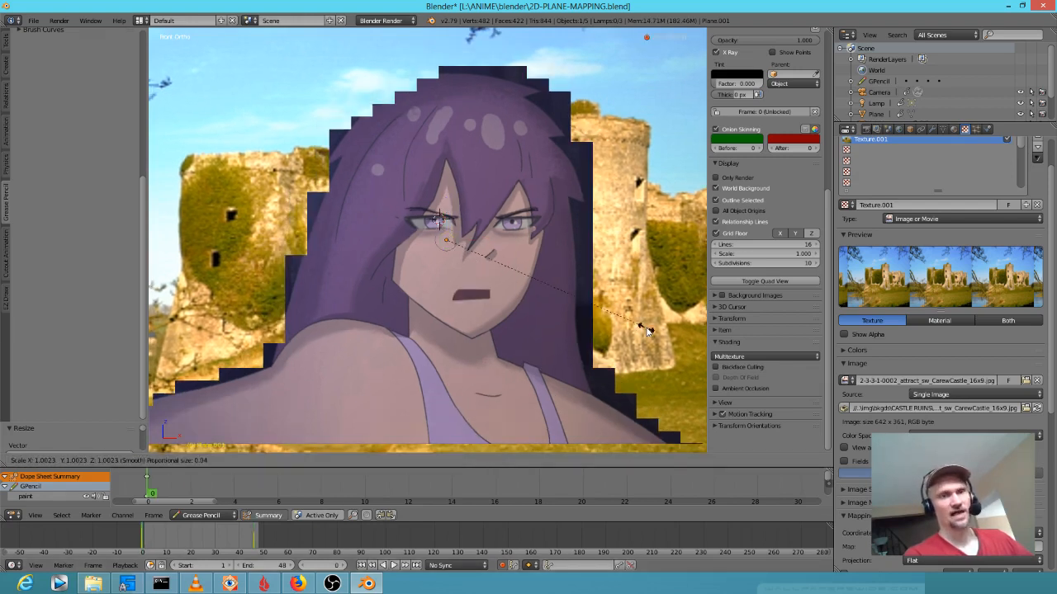
click(640, 326)
mouse_move(143, 542)
mouse_down()
mouse_move(211, 545)
mouse_move(131, 536)
mouse_up()
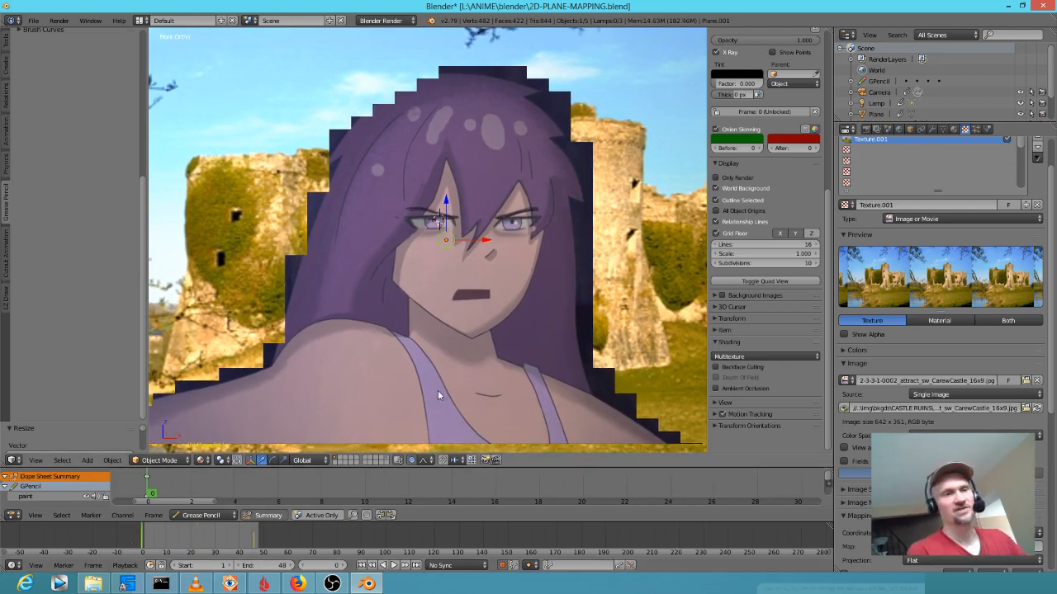
key(g)
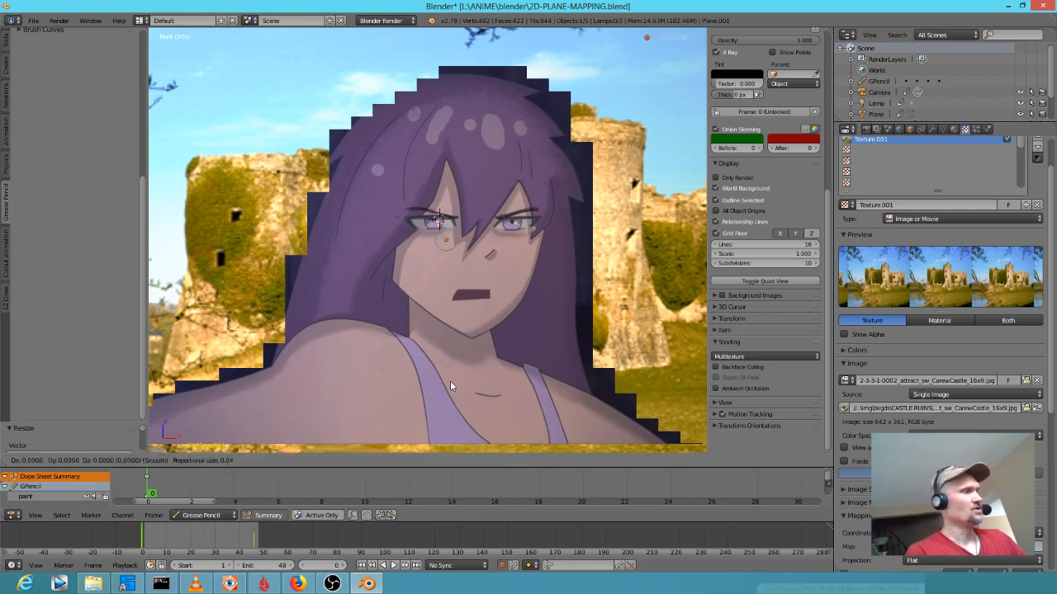
key(x)
right_click(448, 380)
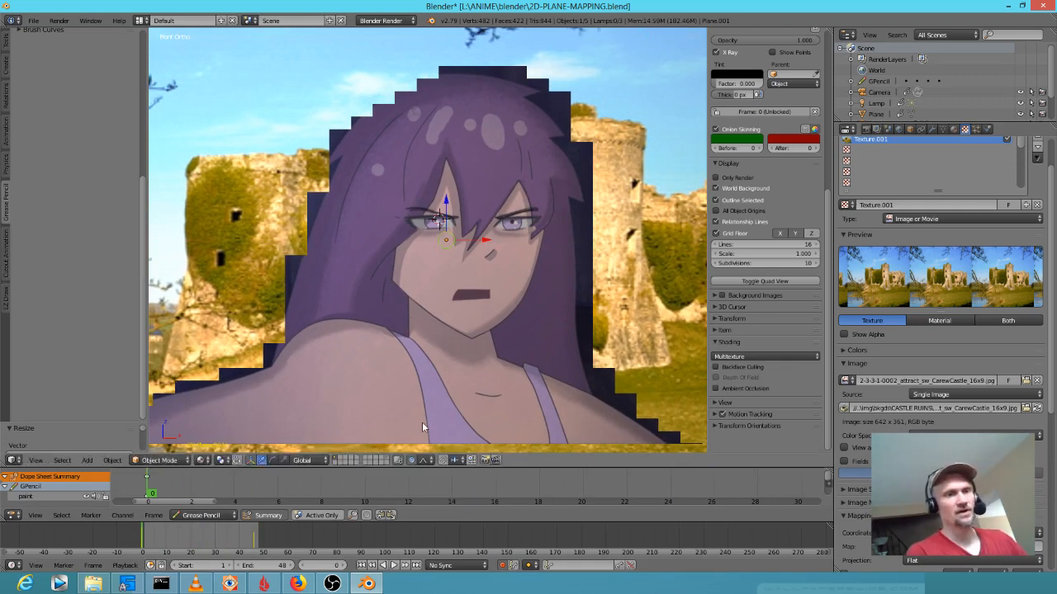
Key the character plane shifted slightly left at frame 0 and moved to the right along the X axis at frame 46
right_click(396, 379)
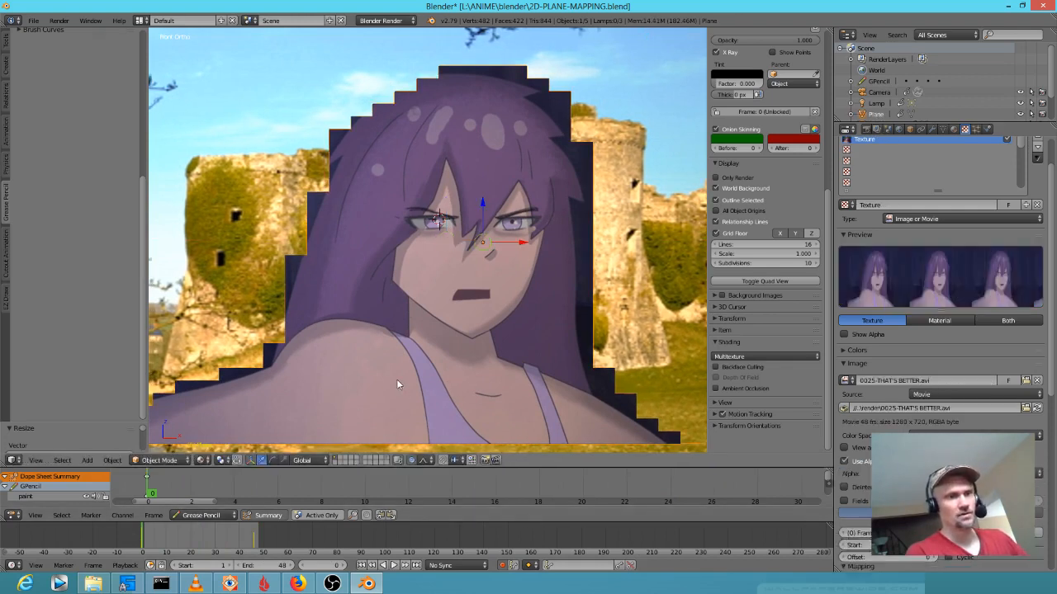
key(g)
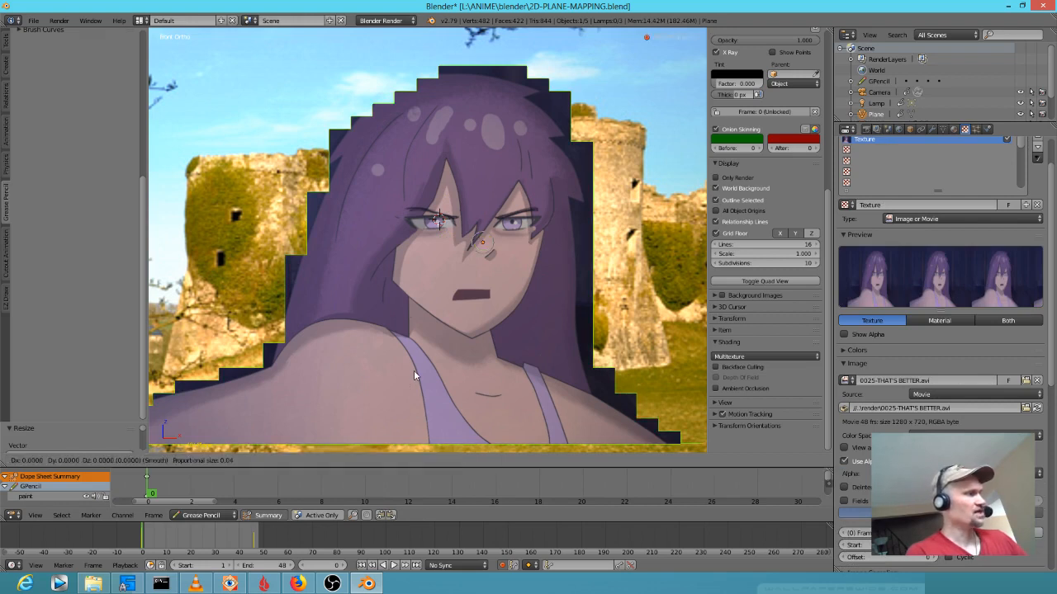
click(409, 370)
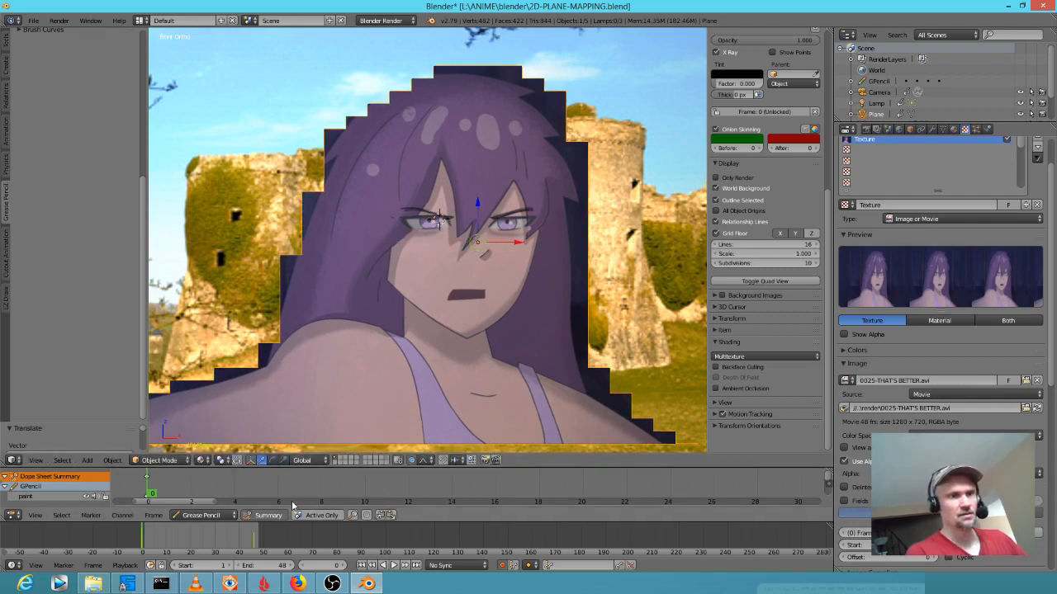
click(256, 545)
key(alt+a)
key(alt+a)
key(g)
key(x)
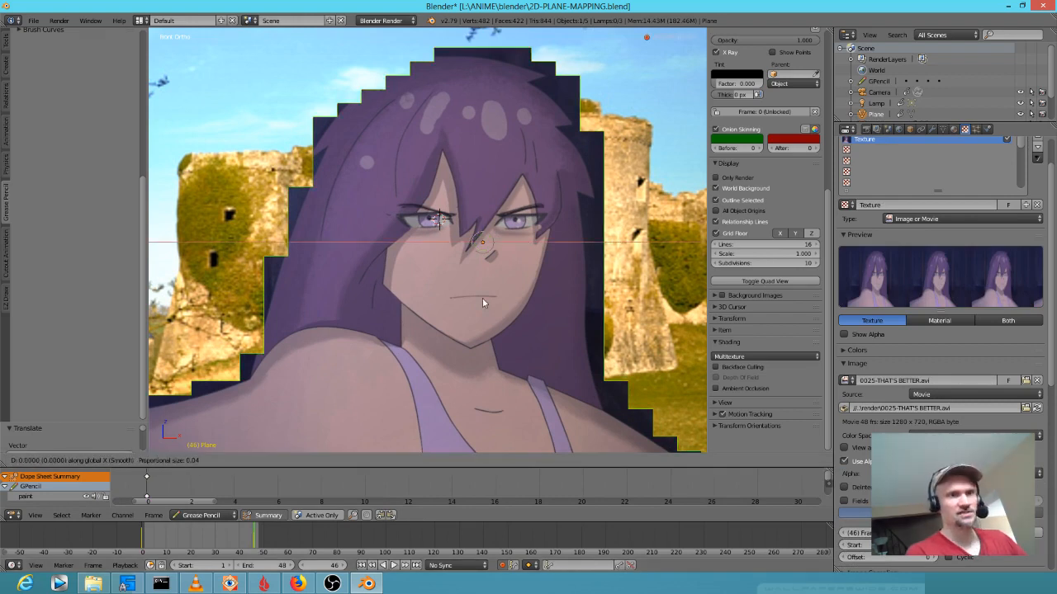
click(512, 304)
At frame 46, key the castle background plane nudged slightly right along the X axis
right_click(266, 301)
key(g)
key(x)
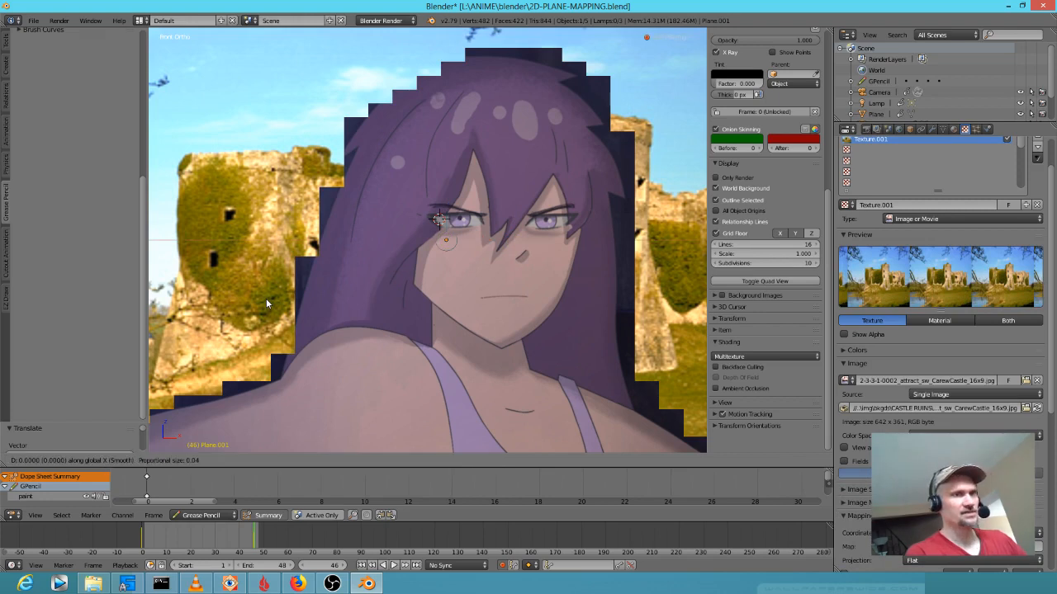
click(269, 301)
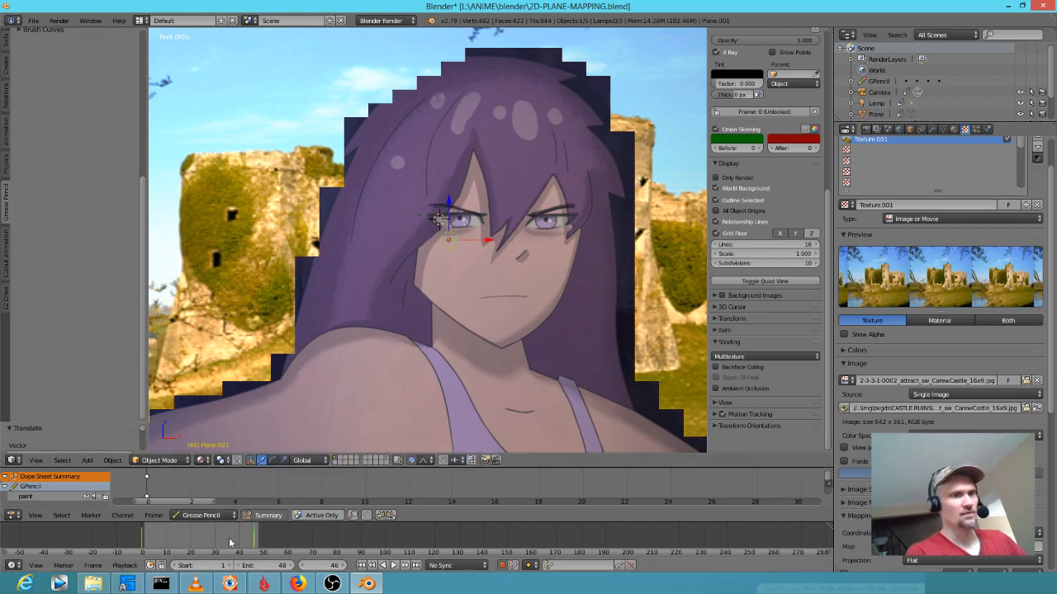
At frame 0, key the castle background plane shifted slightly left along the X axis, then play the animation and return to its start
drag(233, 541, 123, 547)
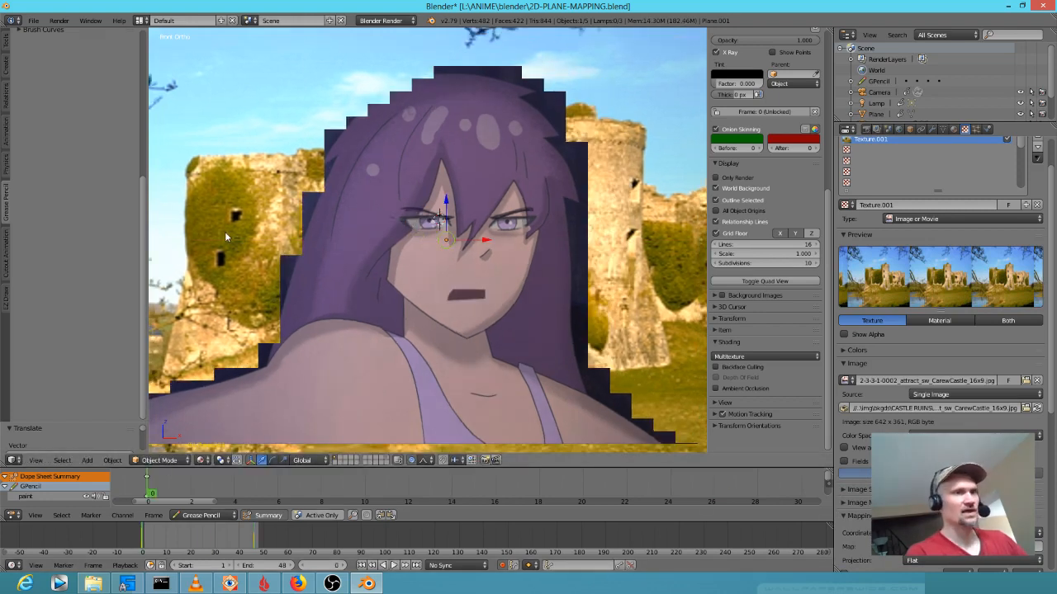
key(g)
key(x)
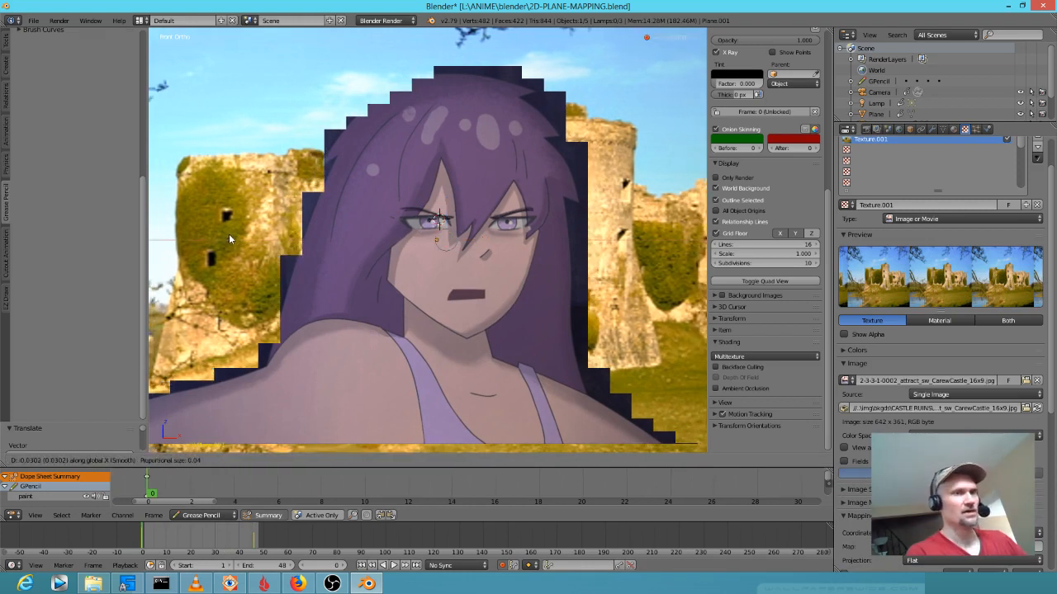
click(238, 237)
key(g)
key(x)
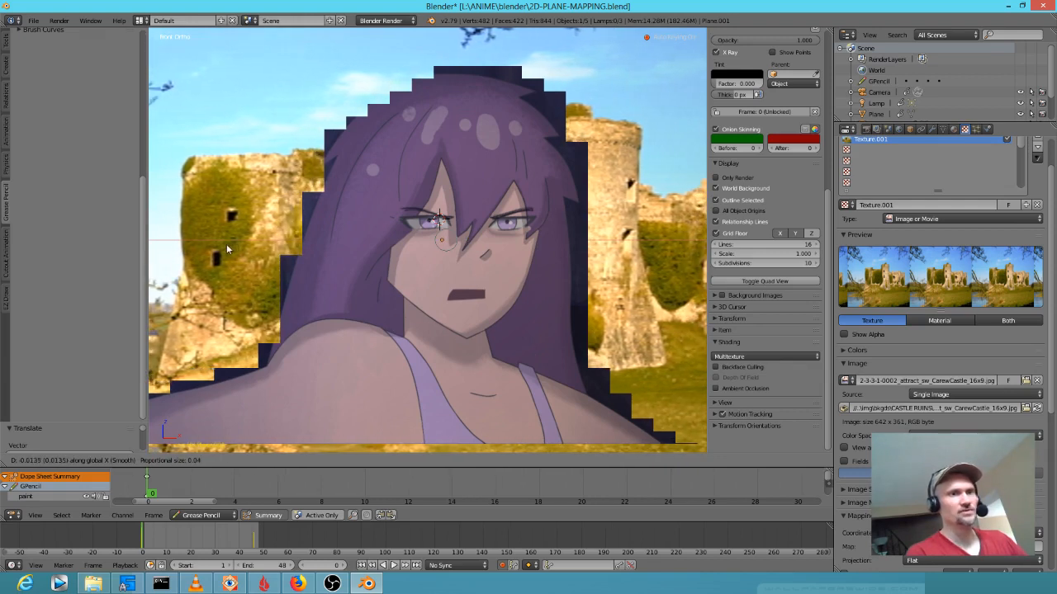
click(192, 239)
key(alt+a)
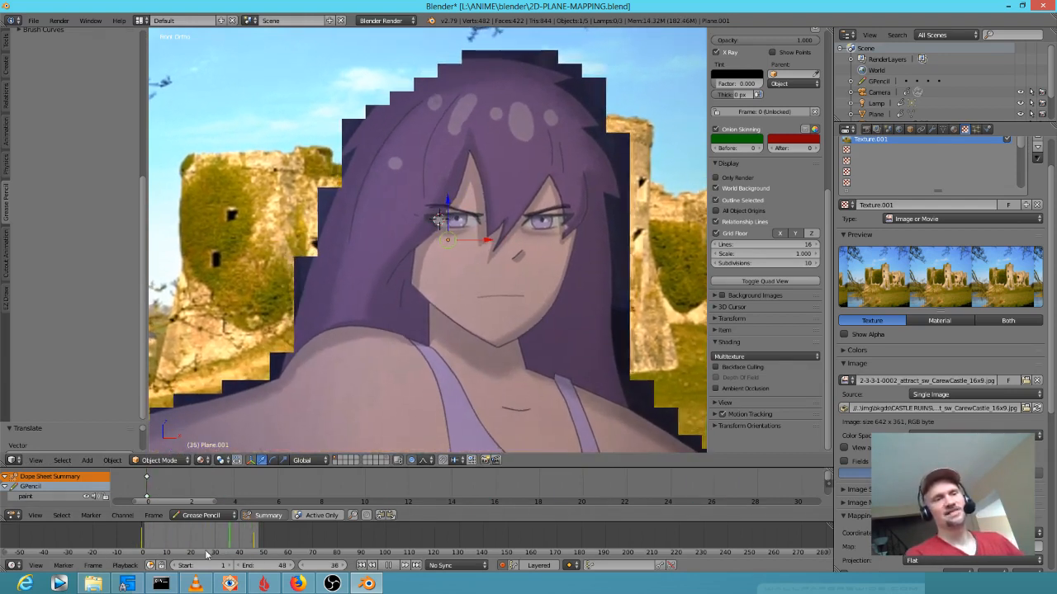
drag(251, 540, 144, 531)
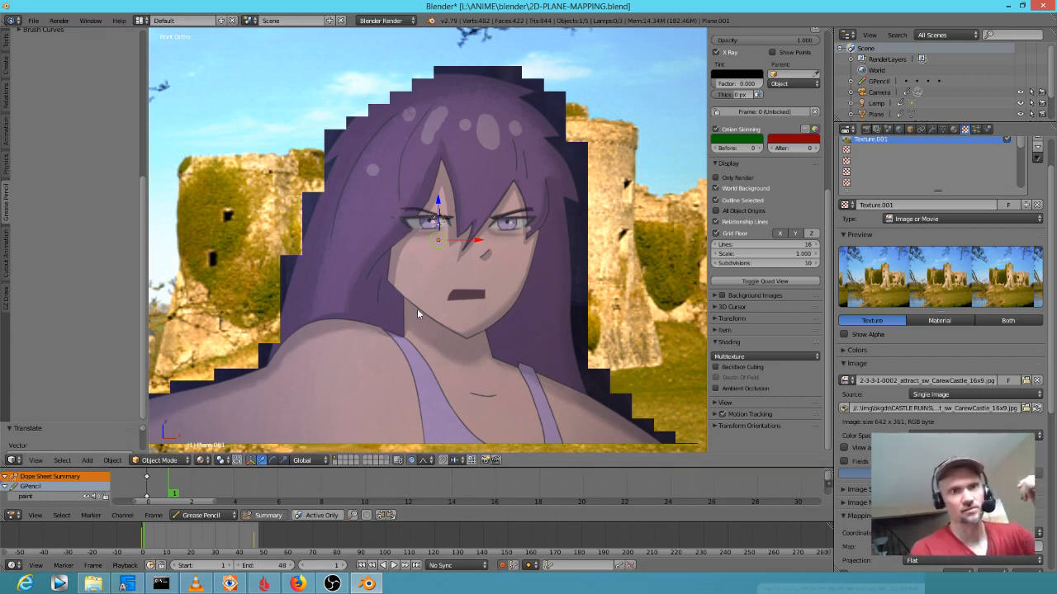
View both planes from an angle in Rendered shading and return the viewport to Material shading
middle_drag(460, 296, 450, 322)
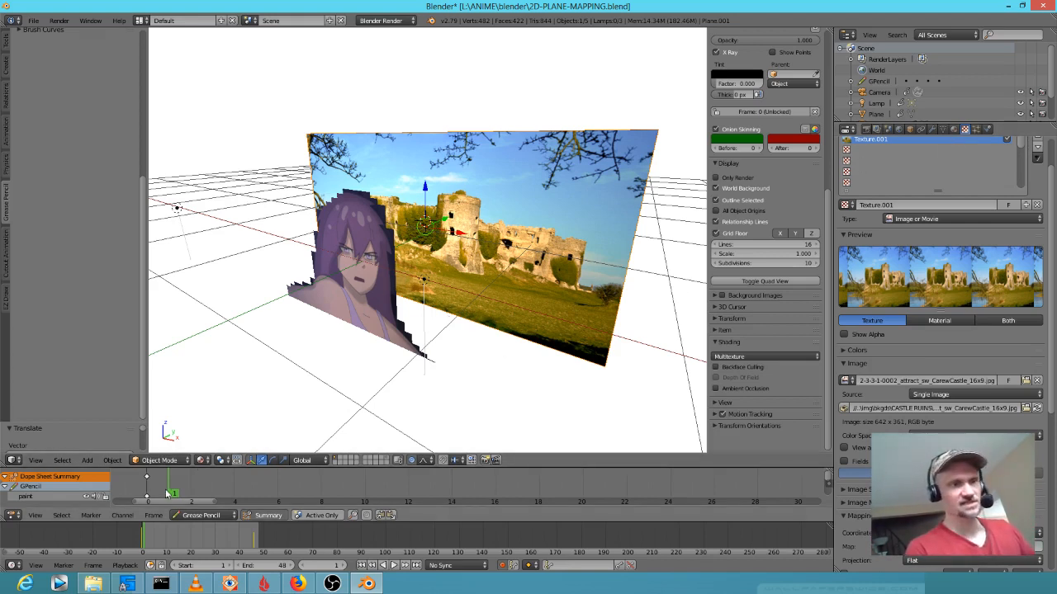
click(204, 460)
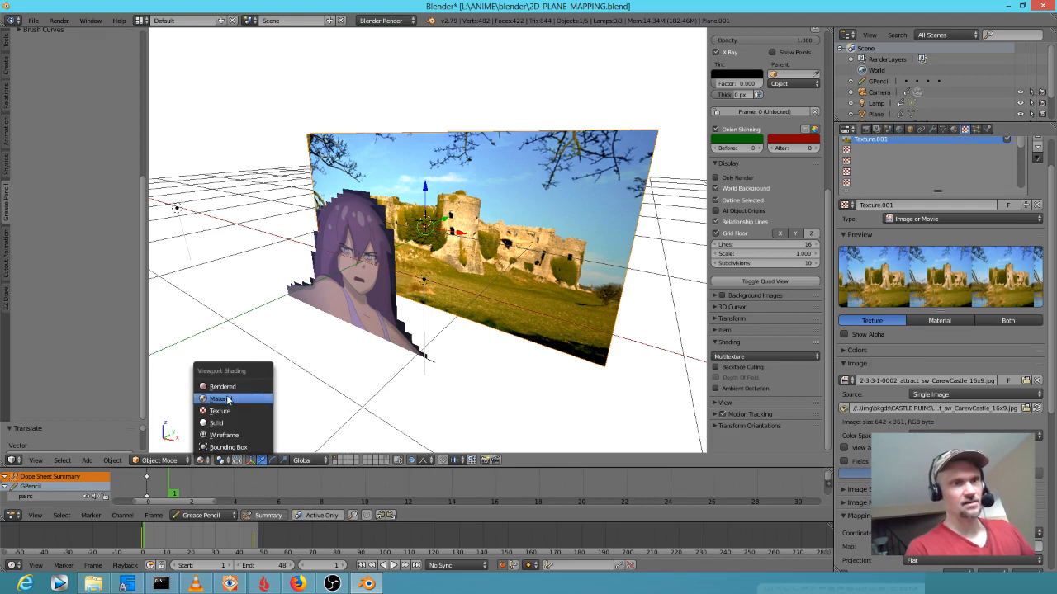
click(228, 400)
click(204, 460)
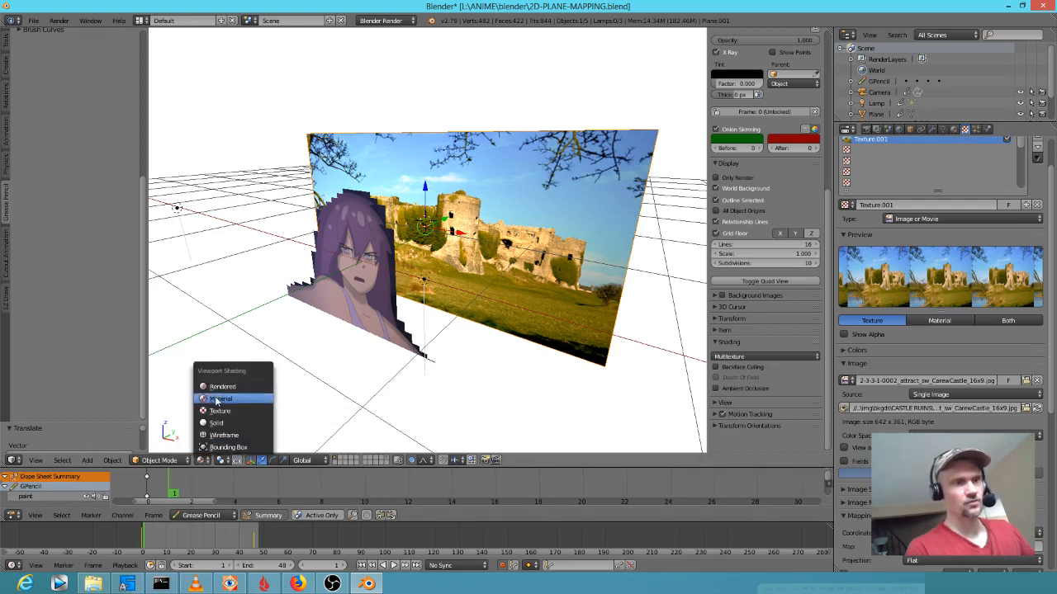
click(218, 387)
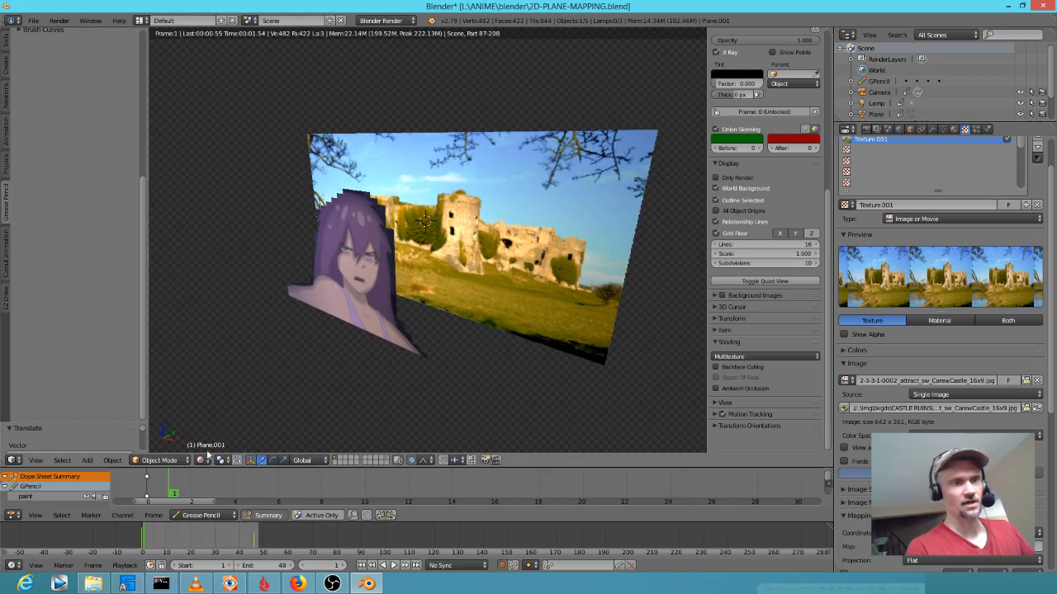
click(204, 460)
click(223, 401)
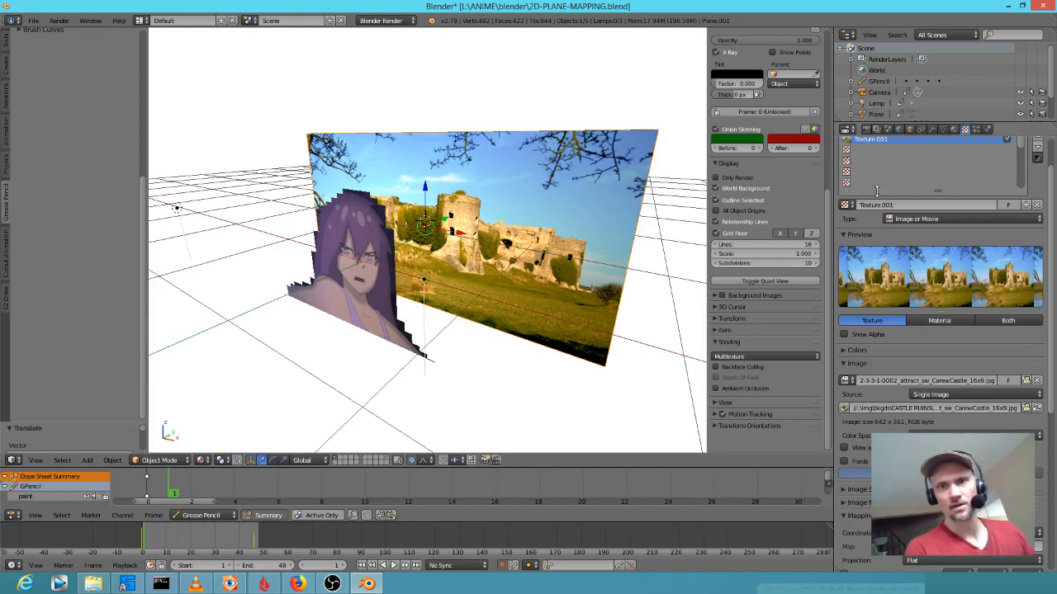
Review the material settings of the background and character planes and the light settings of the point lamp
click(954, 130)
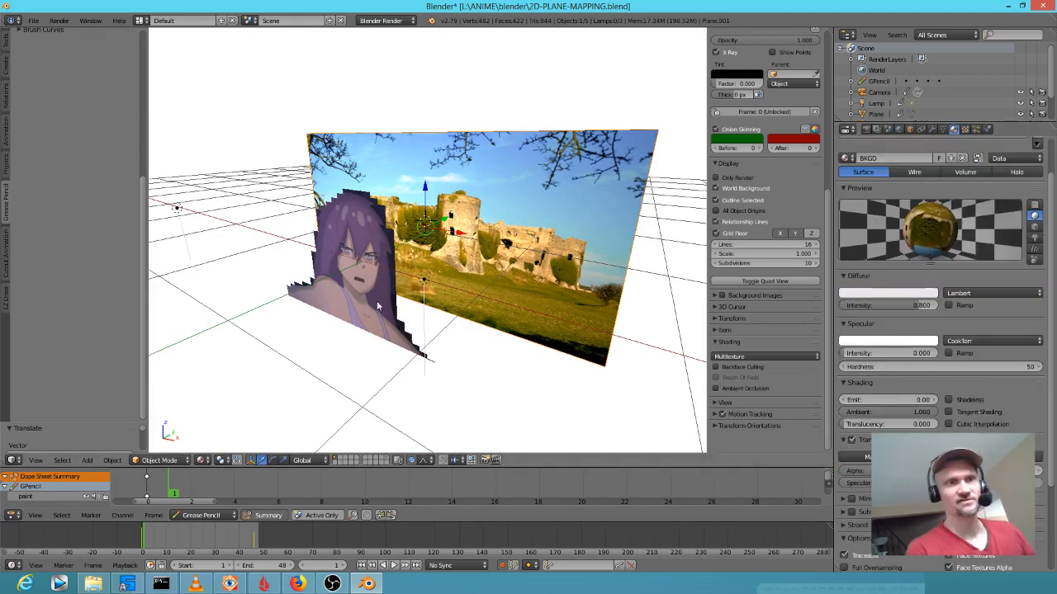
right_click(363, 281)
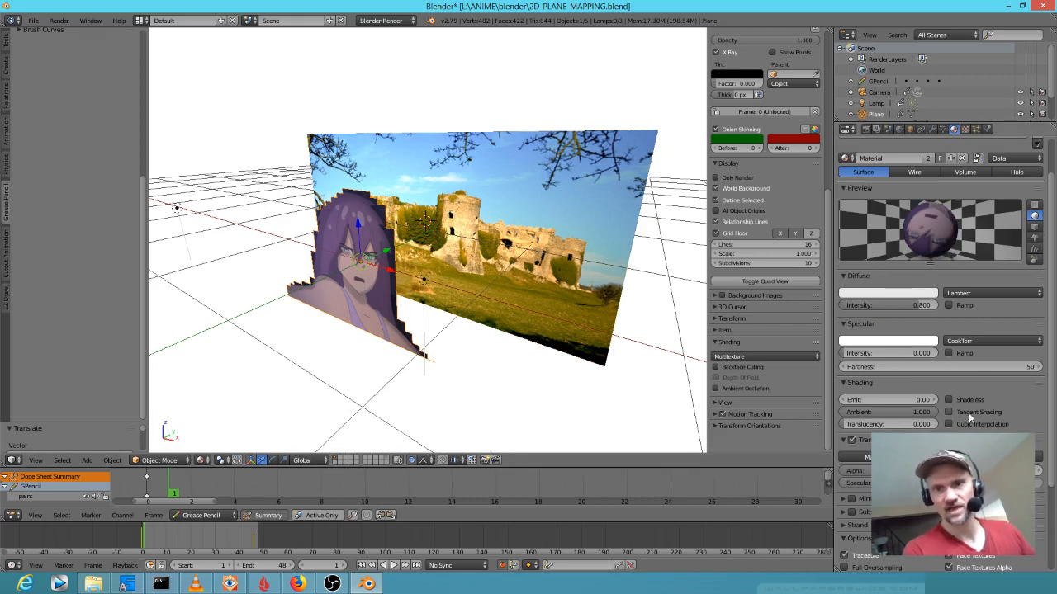
right_click(176, 207)
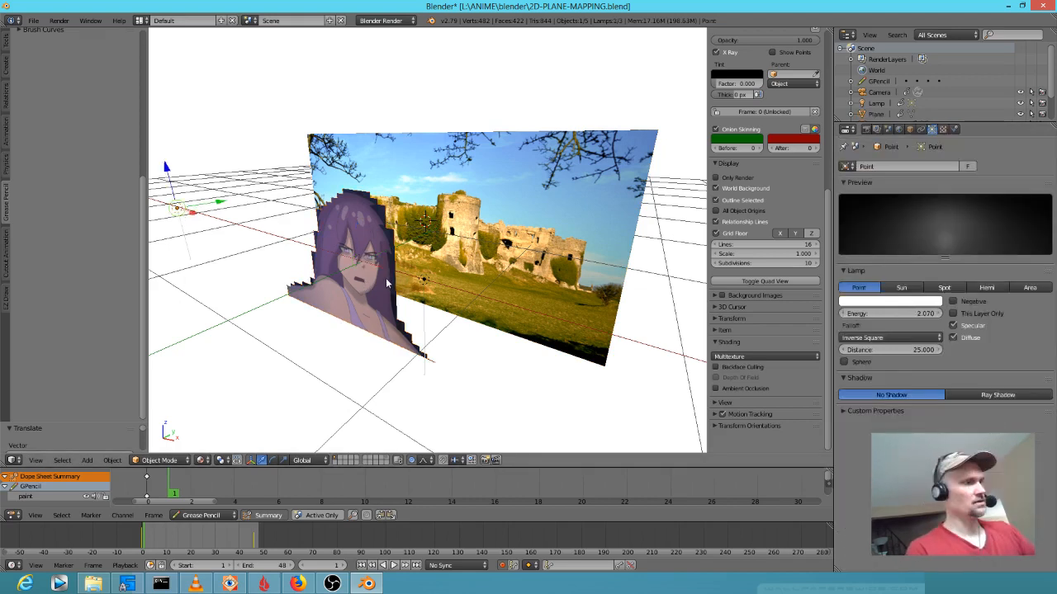
In a fitted camera view, tint the point lamp's light slightly off white with R 1.000, G 0.934 and B 0.963
key(KP_0)
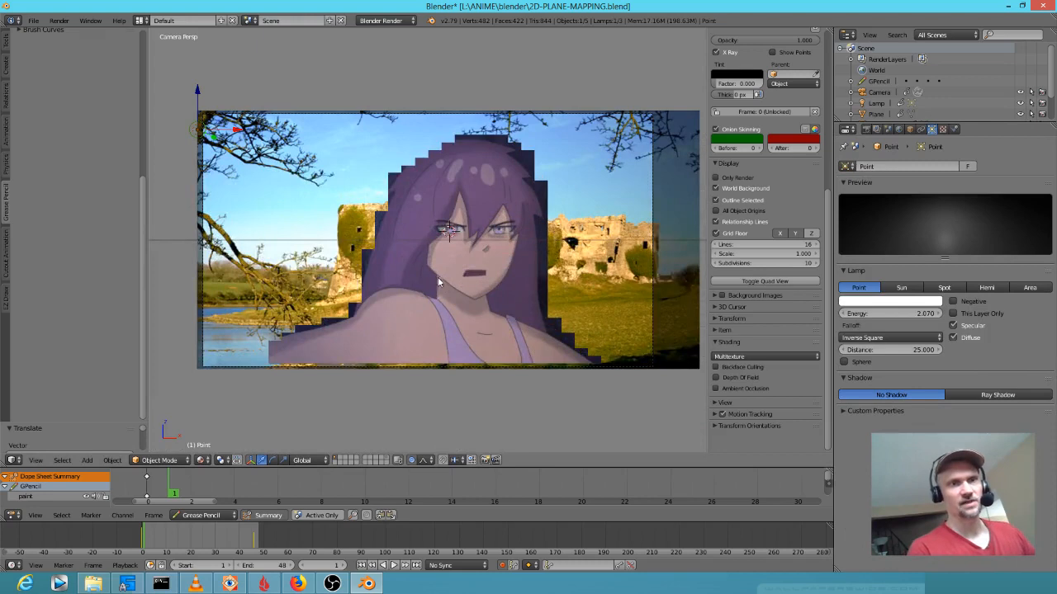
key(Home)
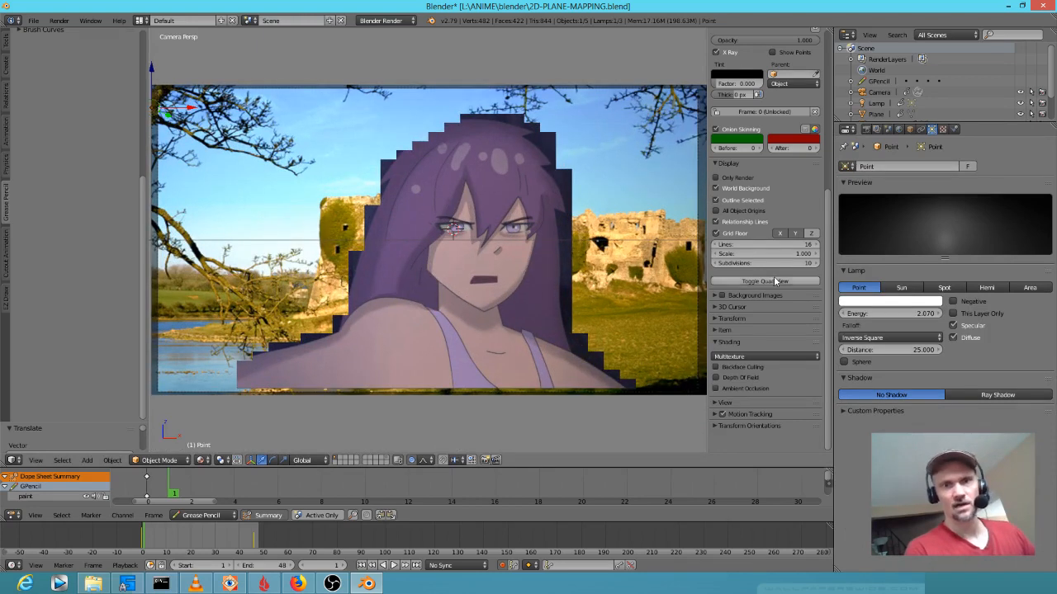
click(886, 304)
mouse_move(882, 198)
mouse_down()
mouse_move(877, 208)
mouse_move(889, 211)
mouse_move(878, 190)
mouse_move(872, 198)
mouse_move(895, 187)
mouse_move(892, 205)
mouse_move(869, 206)
mouse_move(885, 195)
mouse_up()
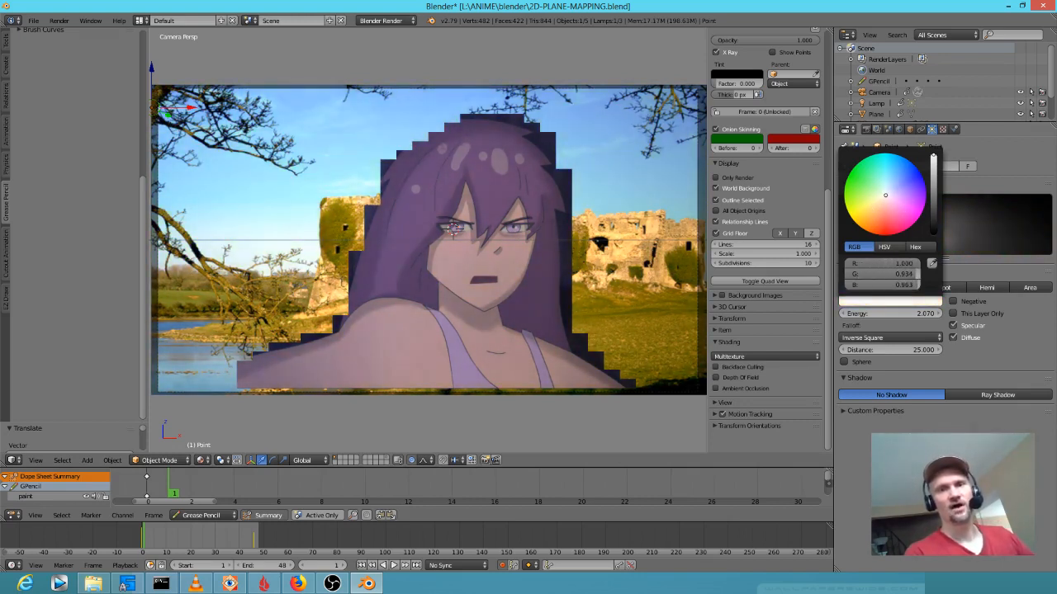
Move the castle background plane about 9 units farther behind the character along the Y axis and check it through the camera
right_click(625, 256)
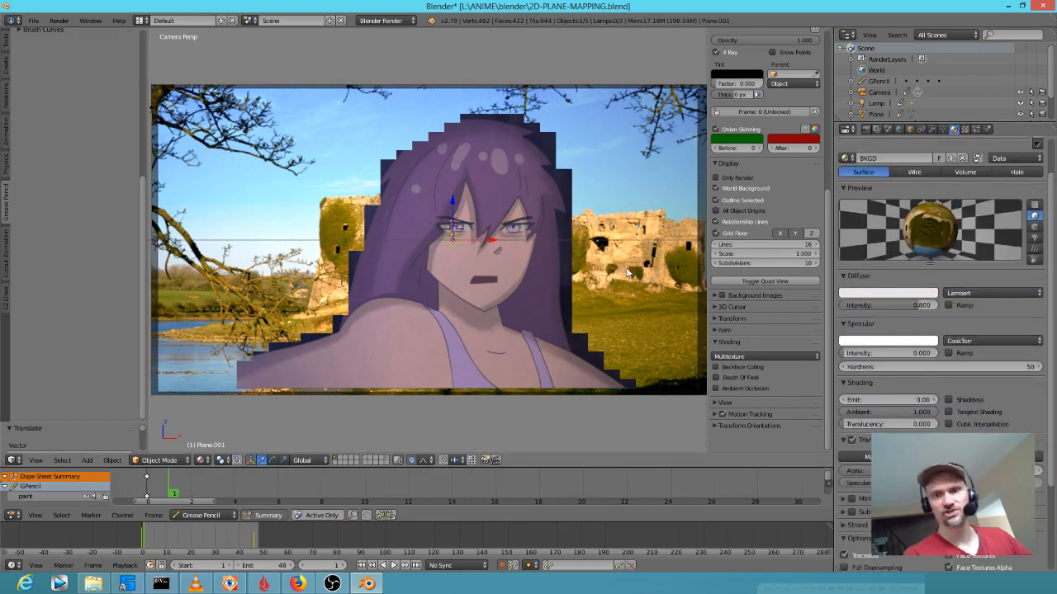
scroll(538, 283, down, 3)
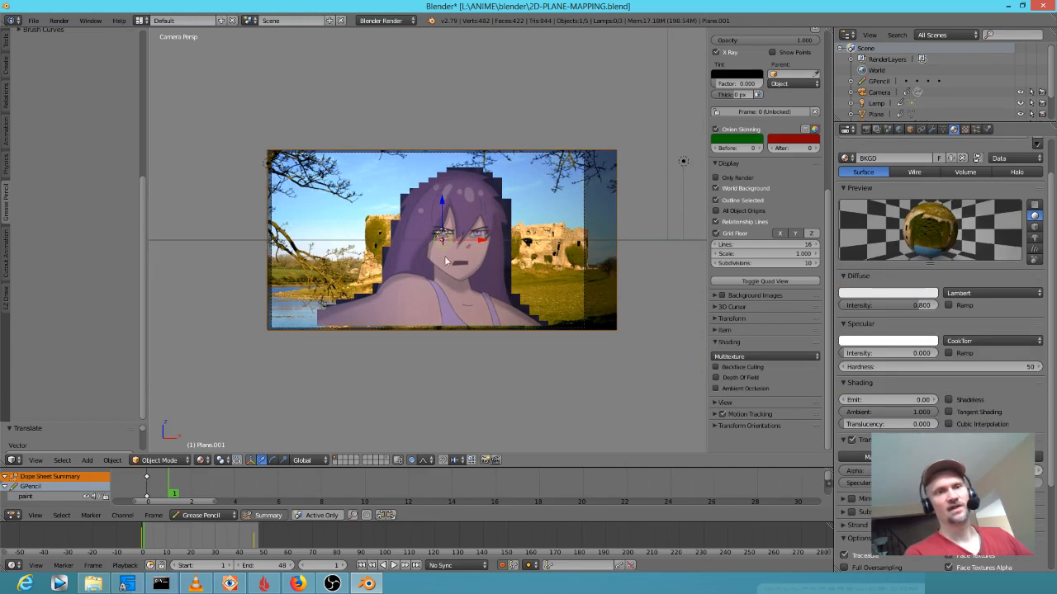
middle_drag(559, 238, 483, 234)
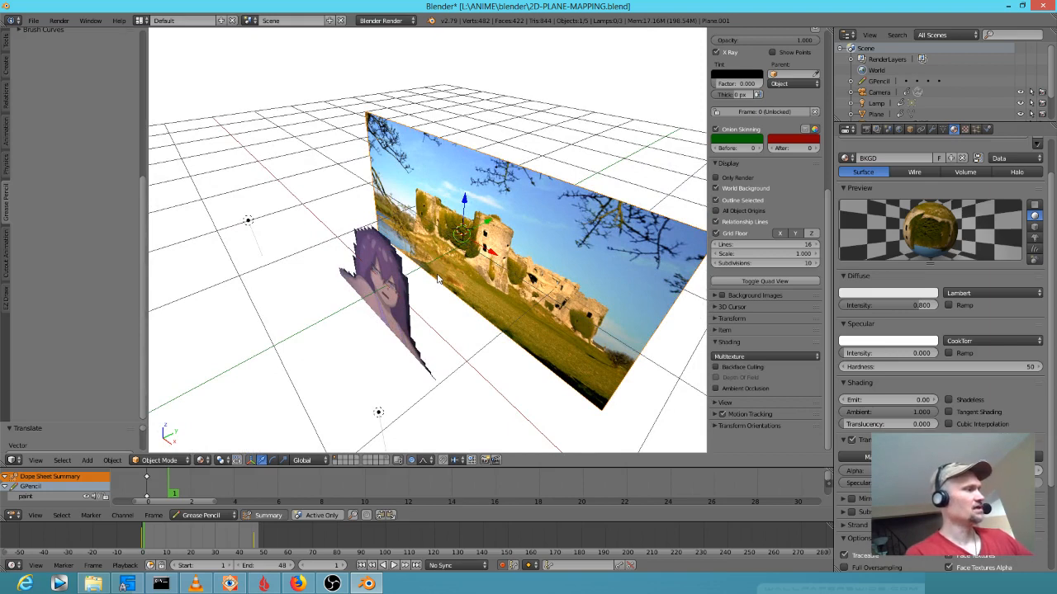
key(g)
key(y)
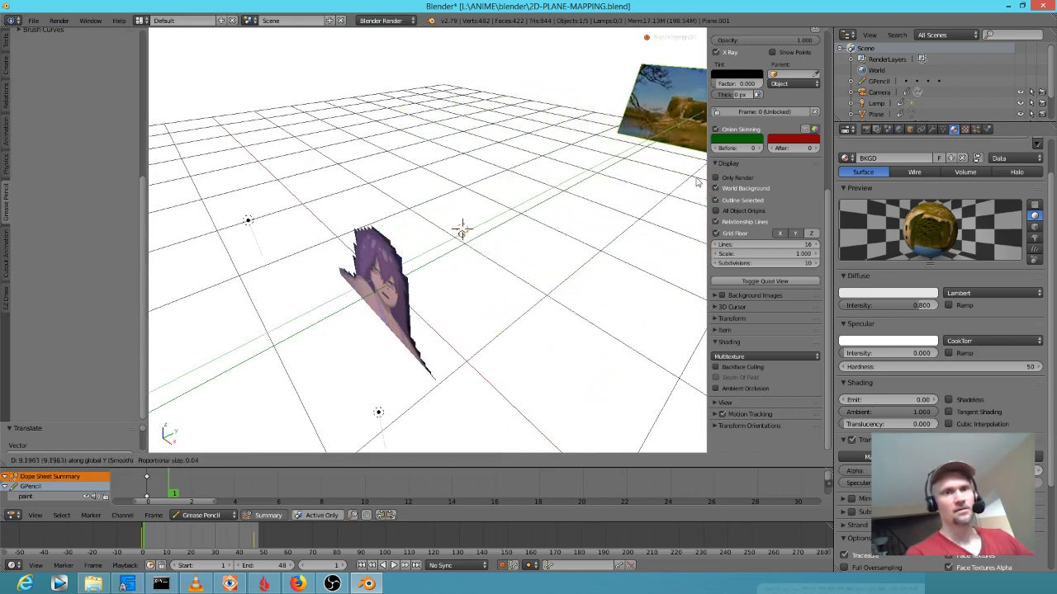
click(698, 182)
key(KP_0)
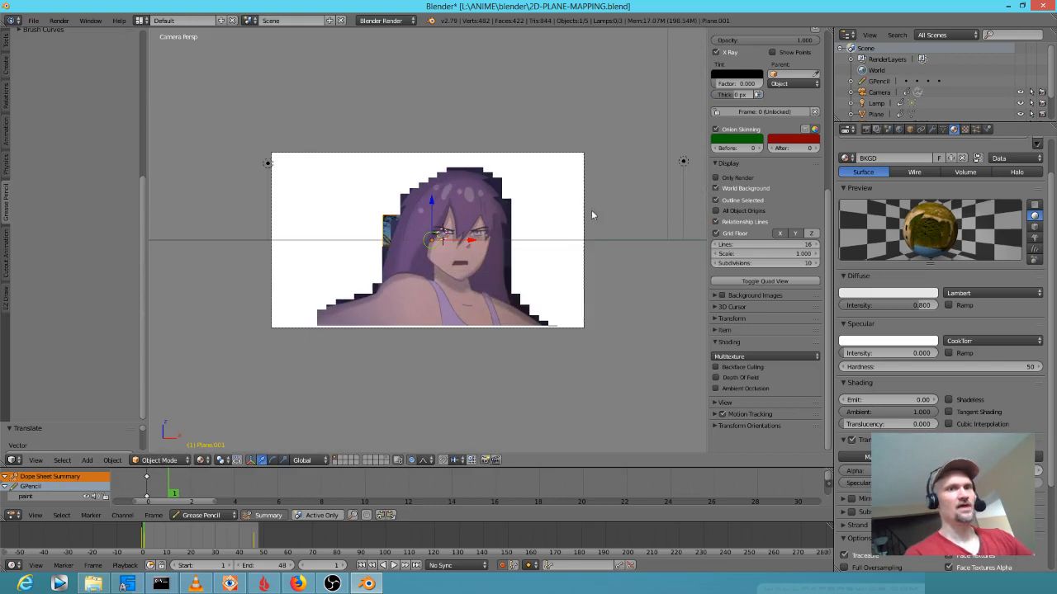
Scale the castle background plane up uniformly until it extends slightly beyond the camera frame on all sides
key(s)
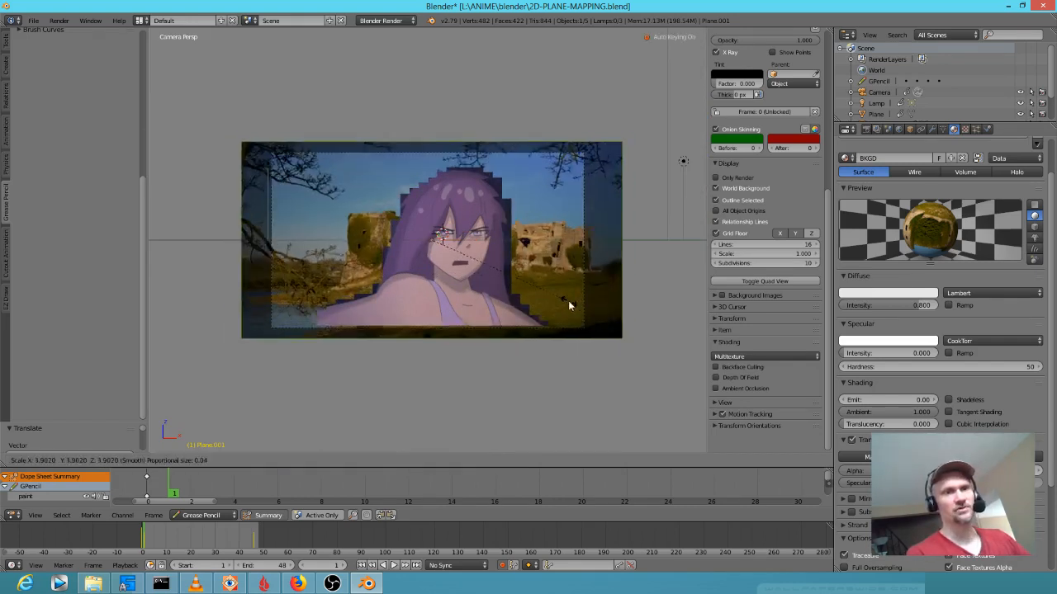
click(558, 299)
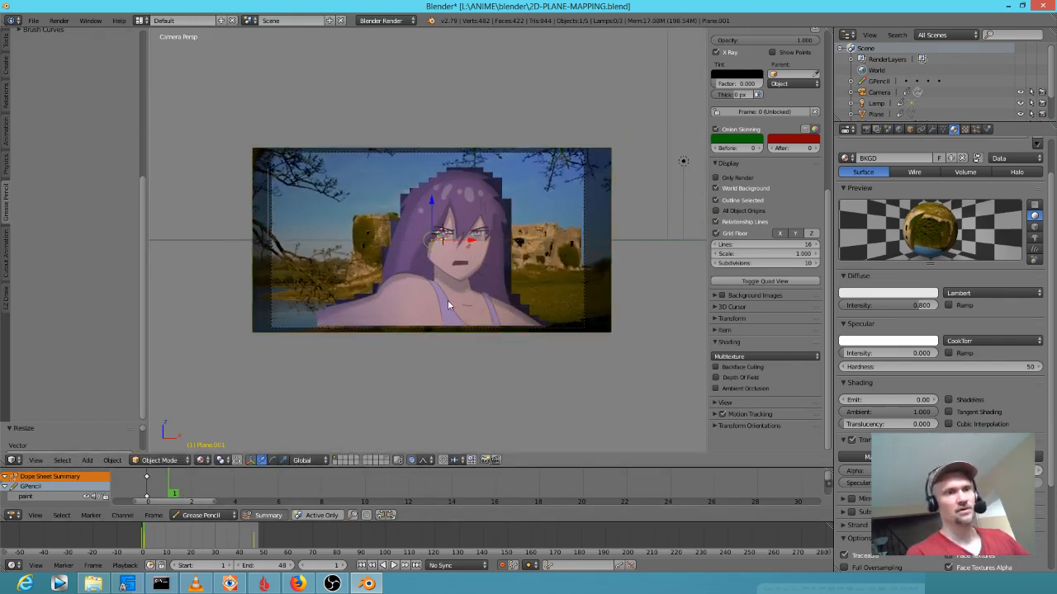
key(KP_0)
key(KP_0)
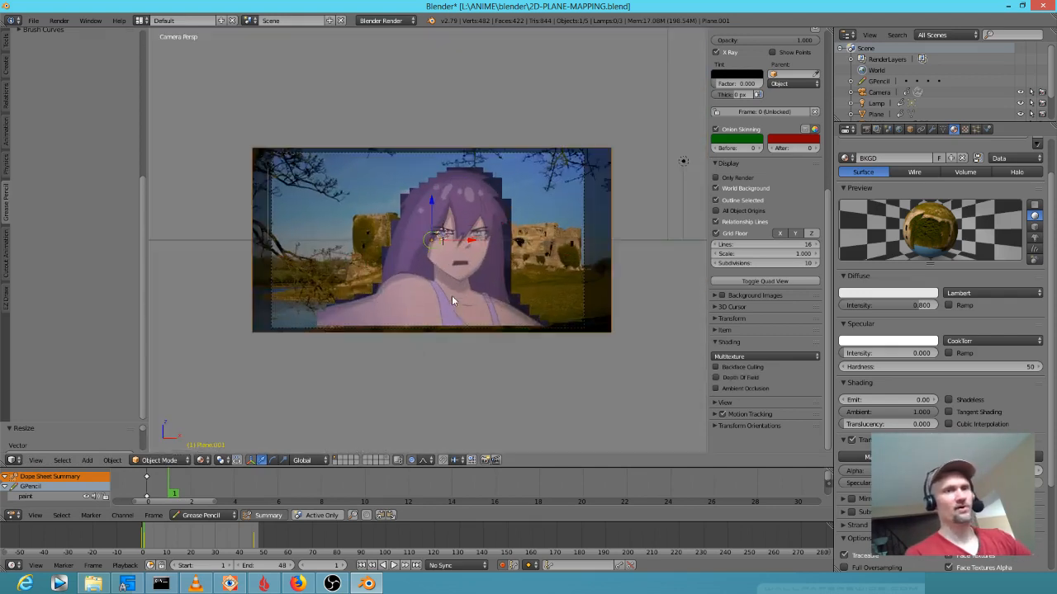
Set the current frame to 0 to show the start of the animation through the camera
drag(173, 491, 148, 483)
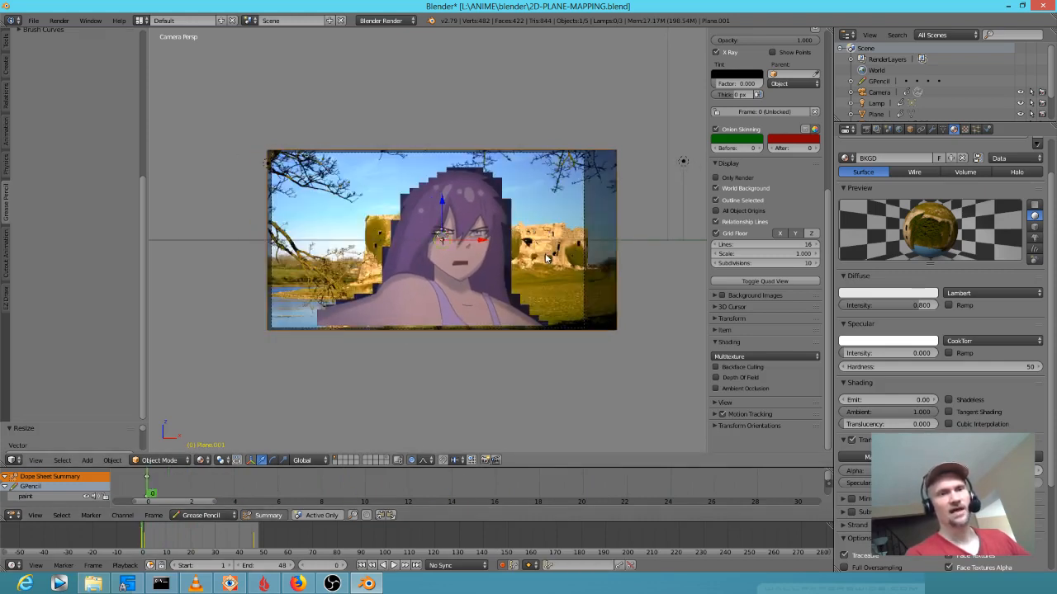
mouse_move(154, 491)
mouse_down()
mouse_move(243, 498)
mouse_move(142, 479)
mouse_up()
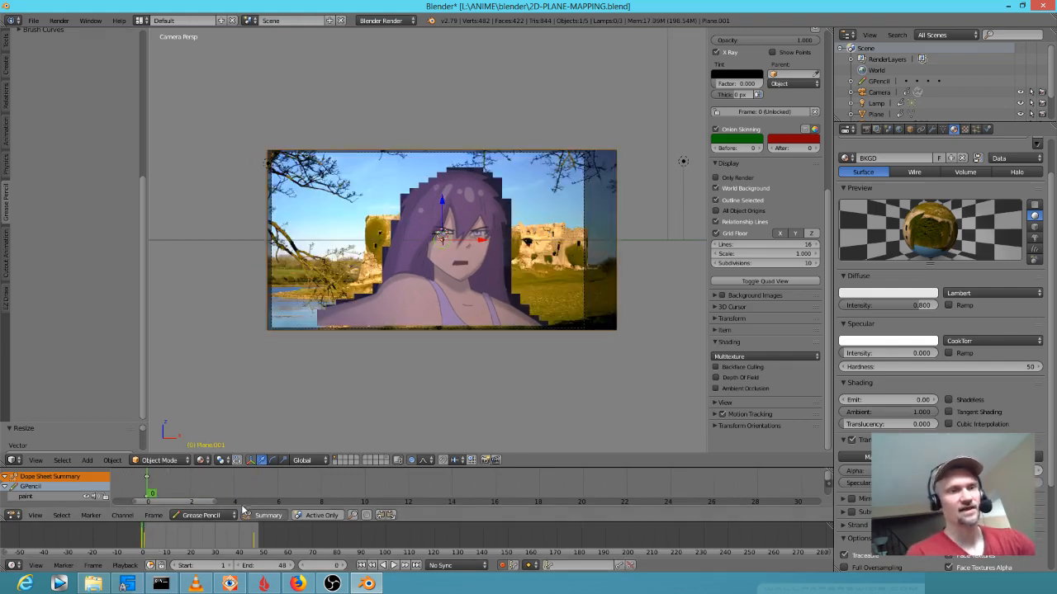
mouse_move(155, 486)
mouse_down()
mouse_move(429, 482)
mouse_move(132, 475)
mouse_move(432, 498)
mouse_move(523, 492)
mouse_move(262, 496)
mouse_move(460, 487)
mouse_move(332, 466)
mouse_move(148, 477)
mouse_up()
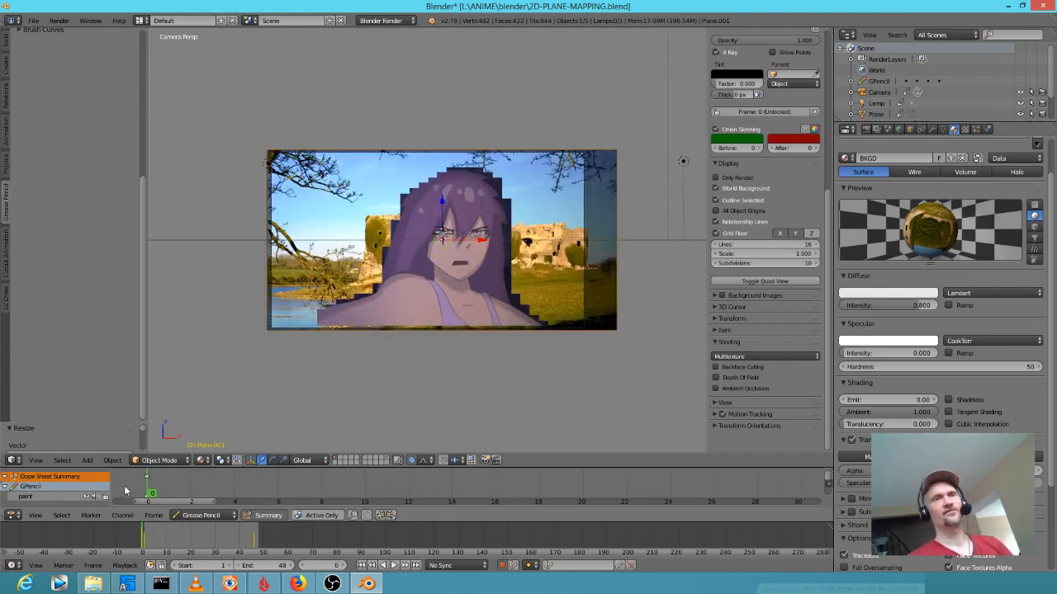